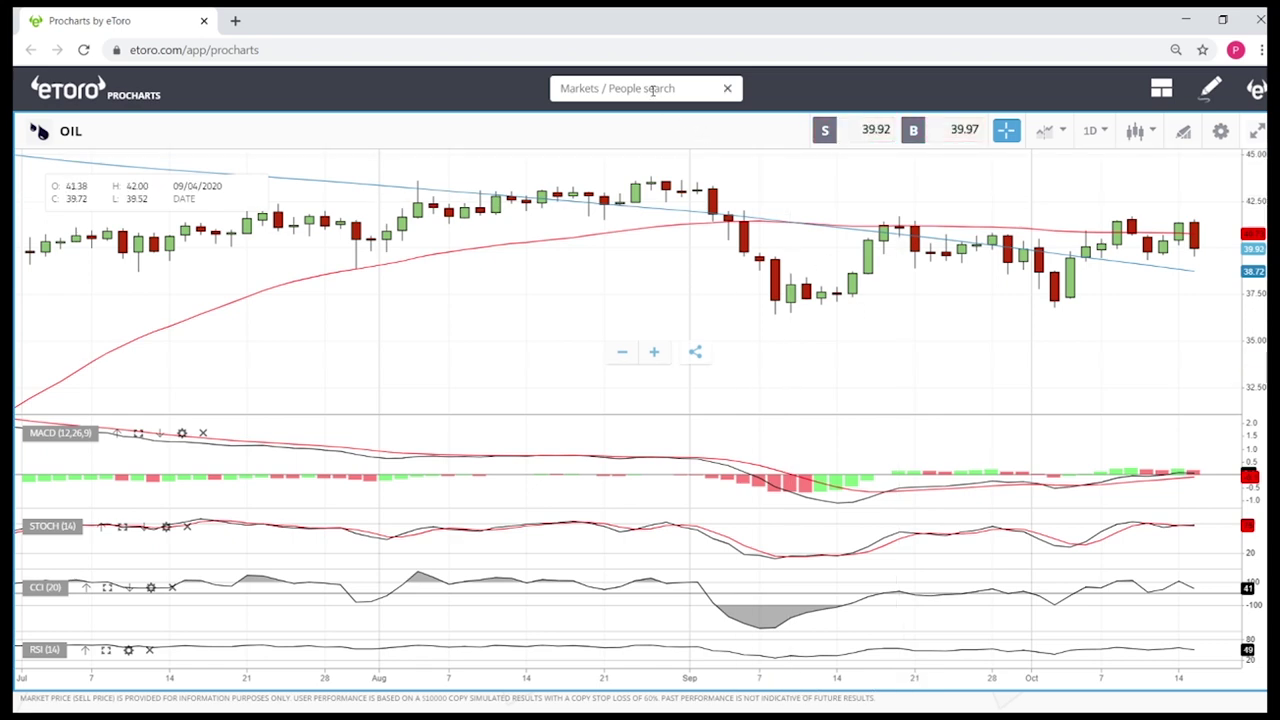
# Search the markets for "usd", open the USDOLLAR chart and look over its recent daily candles
pyautogui.write('usd')
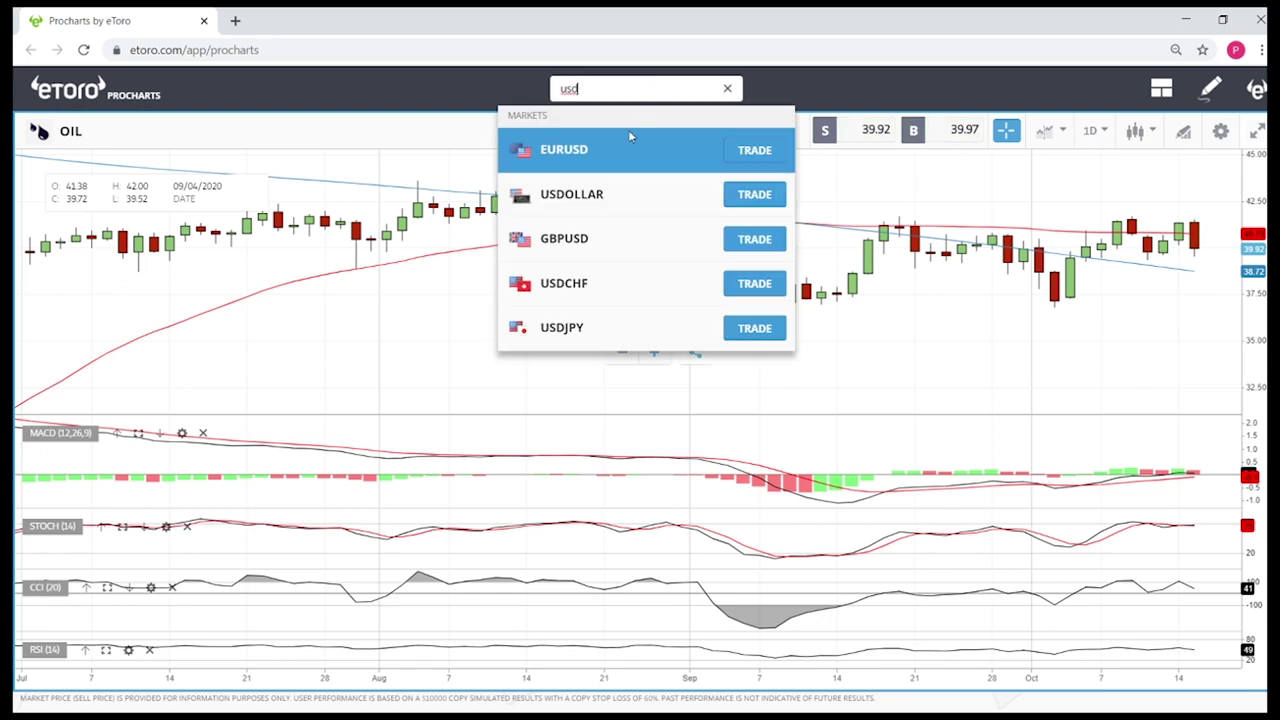
pyautogui.click(571, 195)
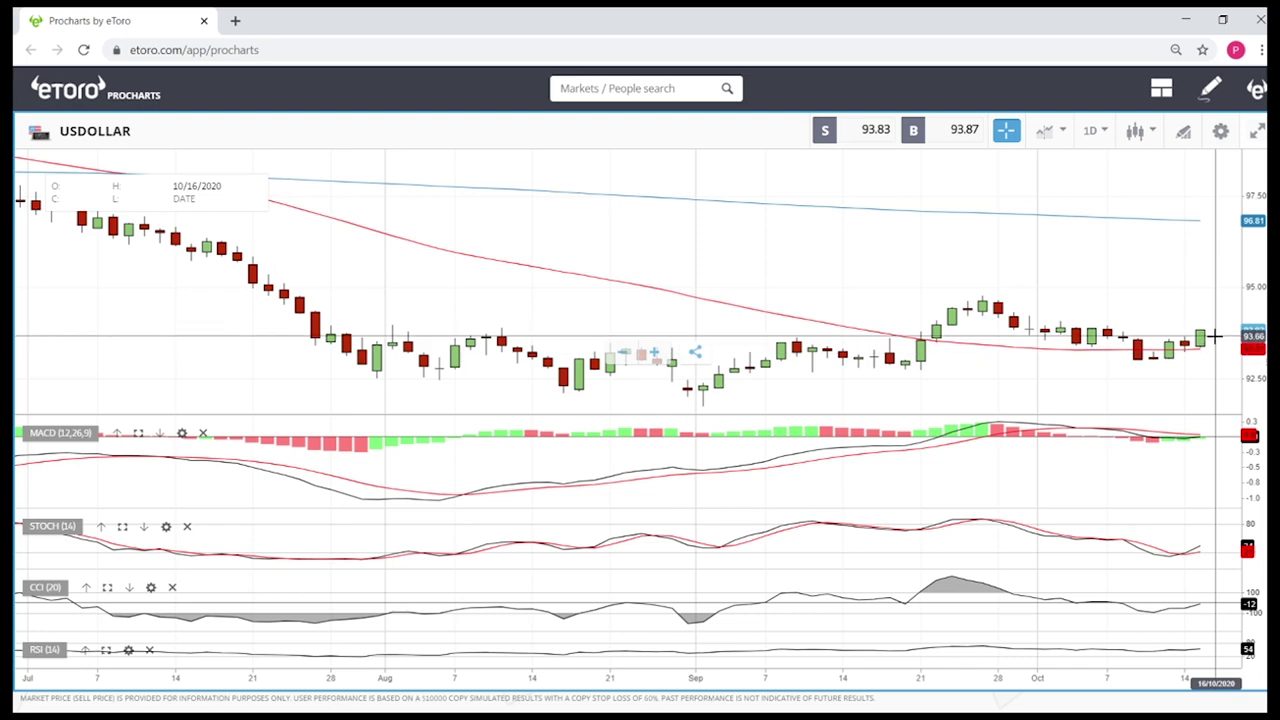
pyautogui.scroll(3, 1212, 350)
pyautogui.scroll(1, 1214, 360)
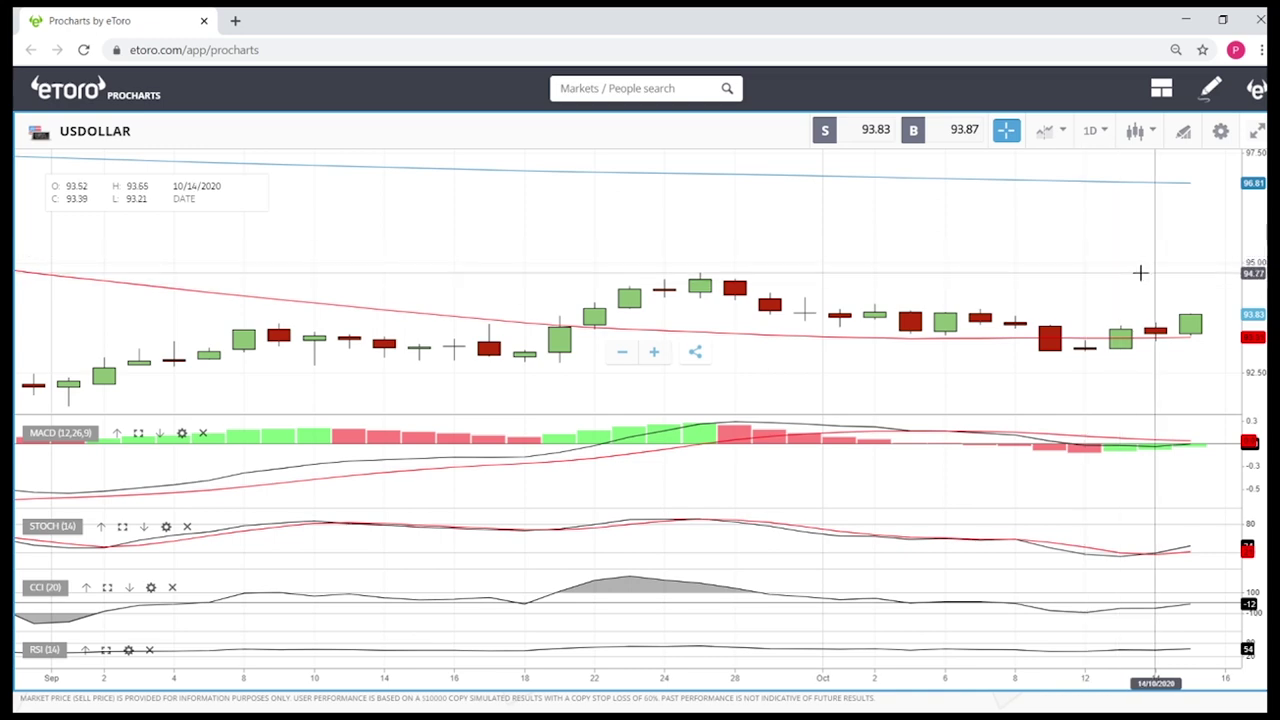
pyautogui.scroll(-3, 1140, 272)
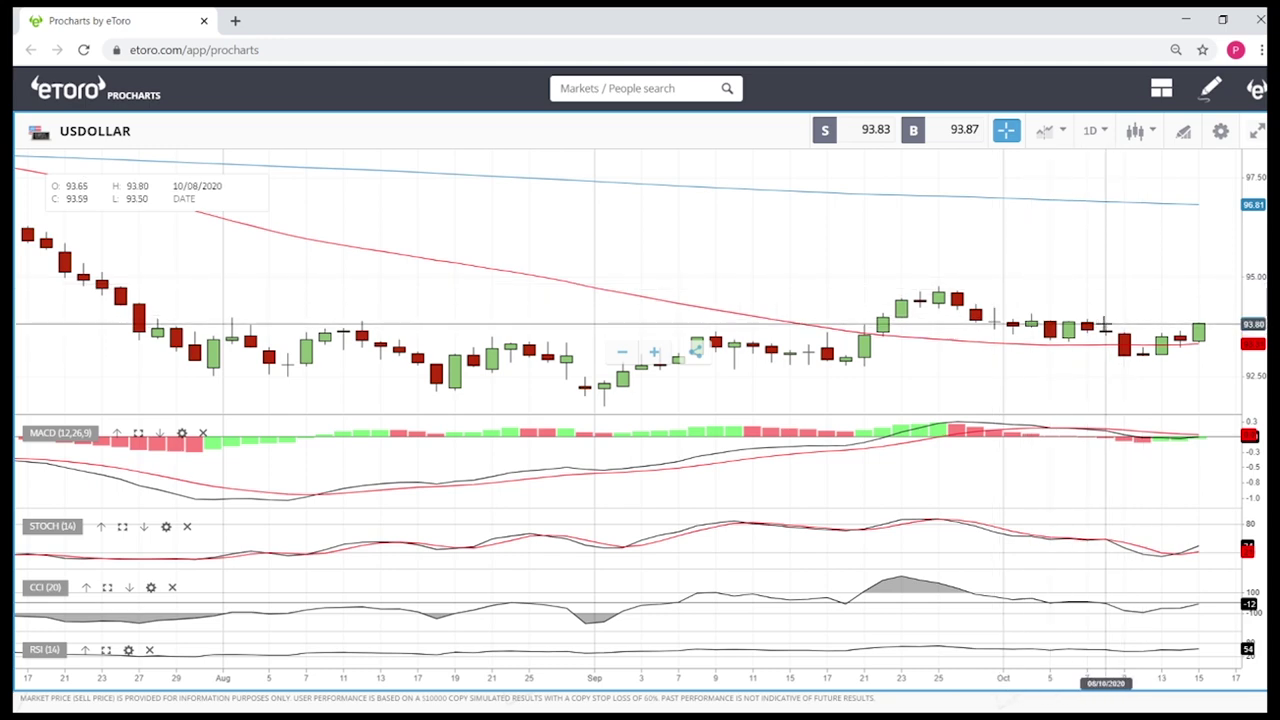
# Draw a horizontal line at about 93.93 on the USDOLLAR chart, along the early October highs
pyautogui.click(1183, 132)
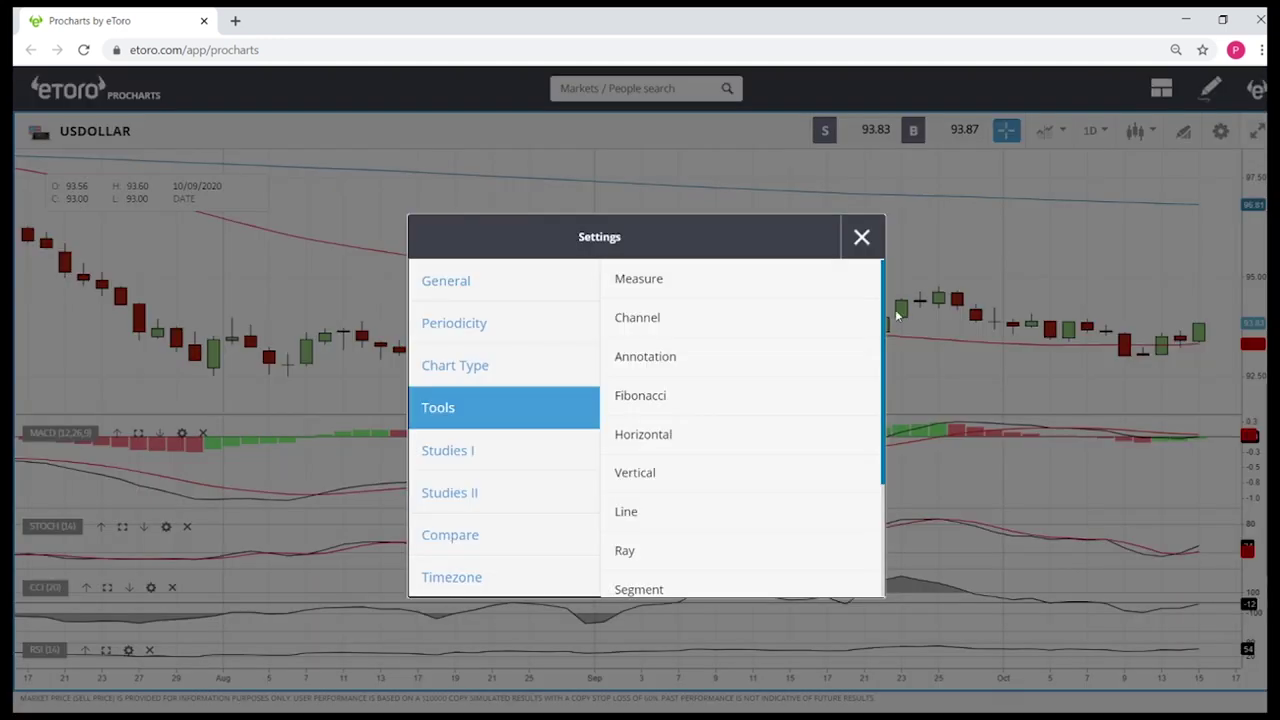
pyautogui.click(702, 430)
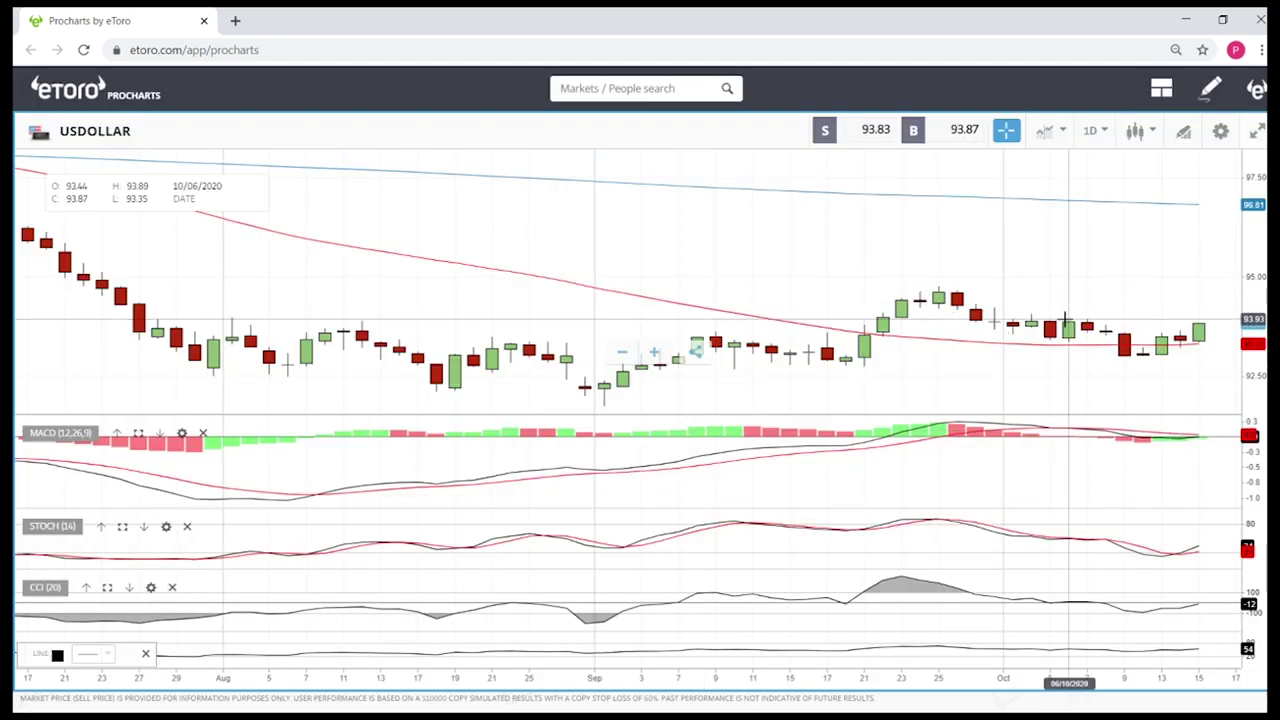
pyautogui.click(1068, 320)
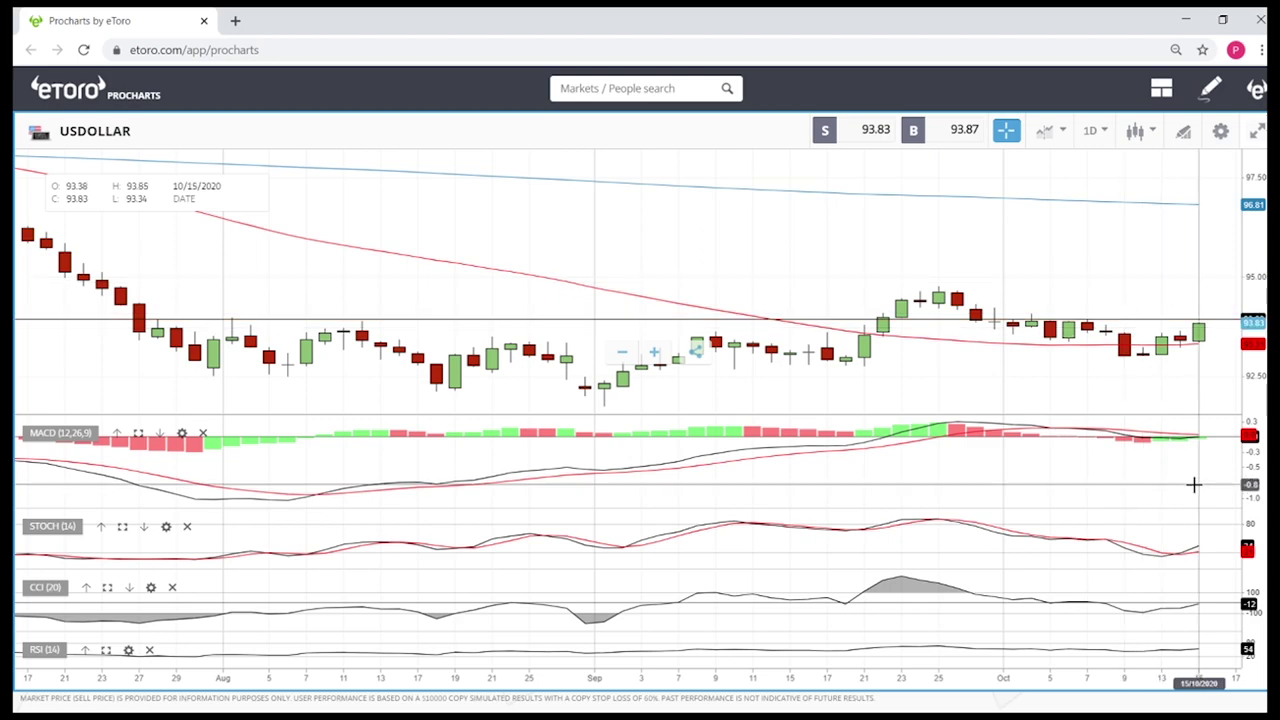
# Examine the latest USDOLLAR candles against the horizontal line and the recent MACD lines and histogram, both close up and over several months
pyautogui.scroll(1, 1194, 486)
pyautogui.scroll(2, 1194, 486)
pyautogui.scroll(-5, 1190, 517)
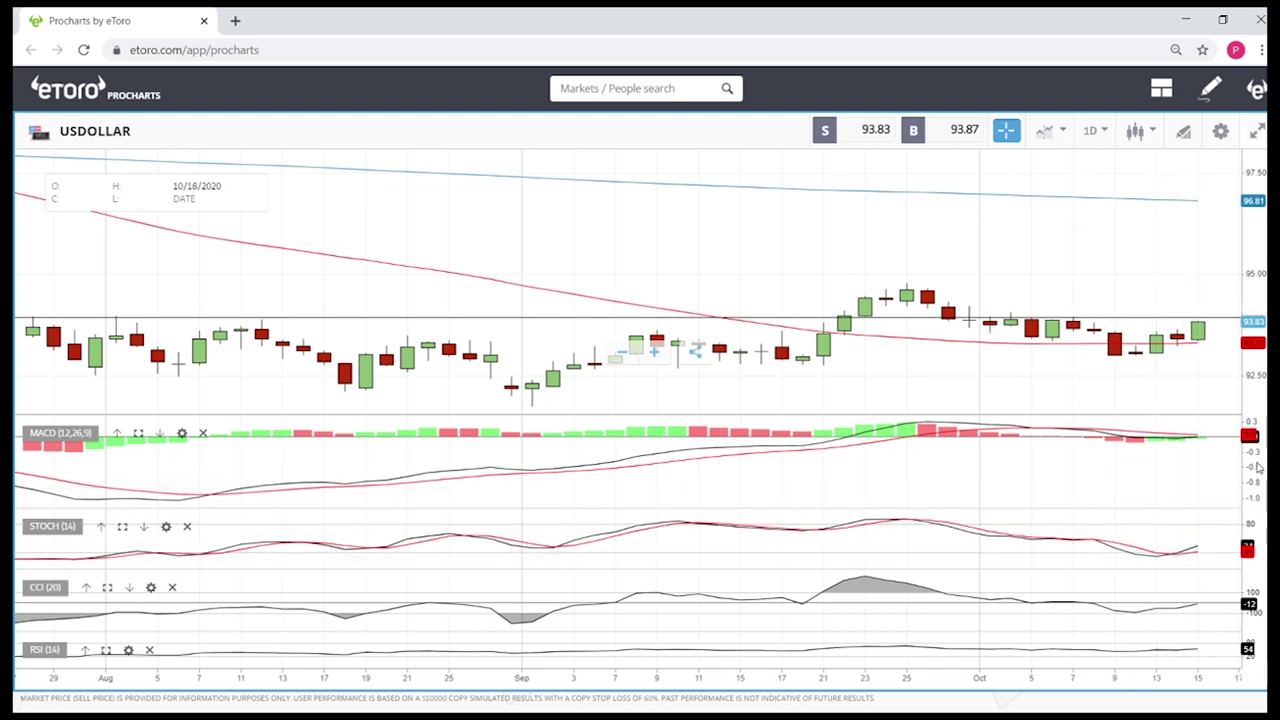
pyautogui.moveTo(1258, 468)
pyautogui.mouseDown()
pyautogui.moveTo(1246, 444)
pyautogui.moveTo(1250, 466)
pyautogui.mouseUp()
pyautogui.scroll(5, 1194, 451)
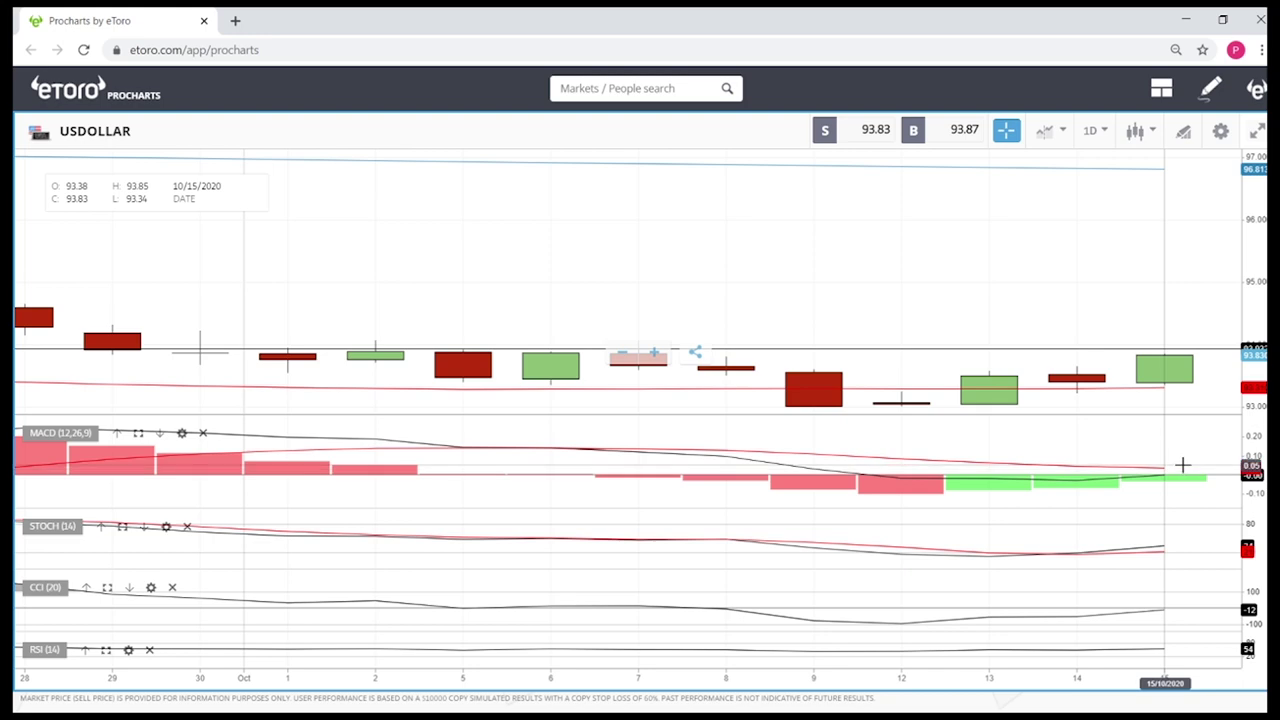
pyautogui.scroll(1, 1181, 464)
pyautogui.scroll(-3, 1181, 464)
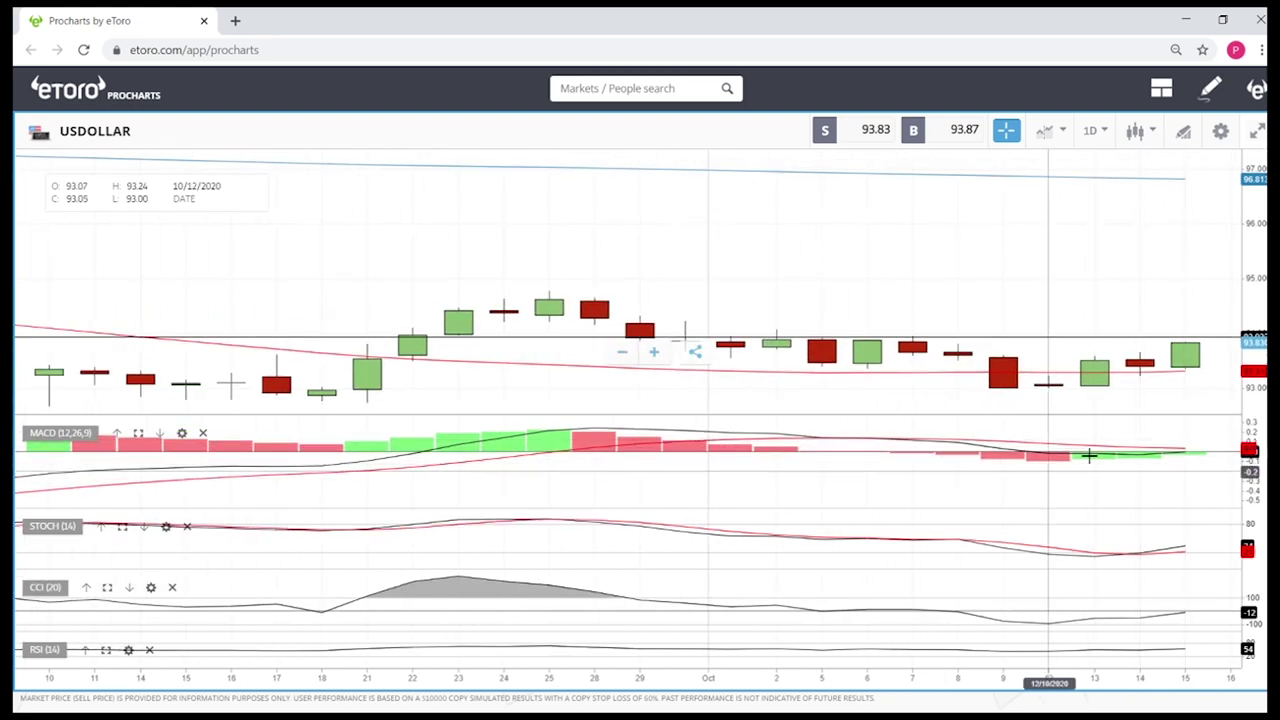
pyautogui.scroll(-3, 1051, 470)
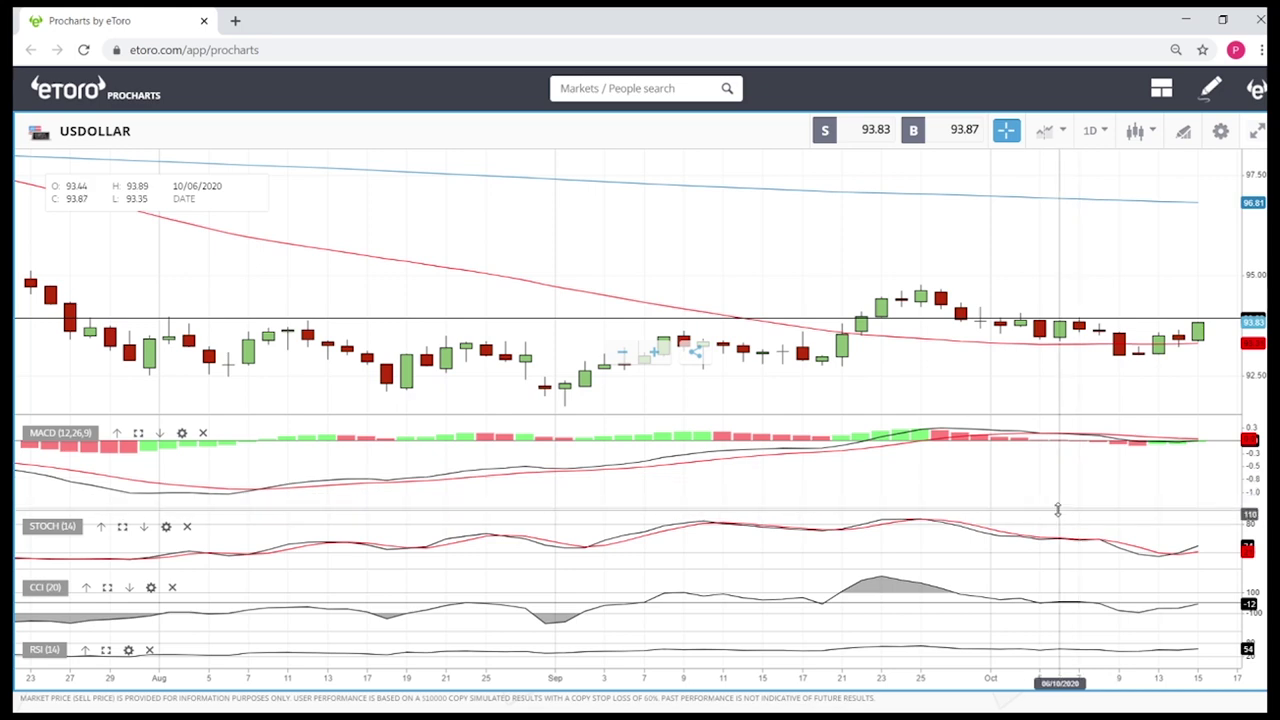
# Search the markets for "wti" and open the OIL chart
pyautogui.click(673, 92)
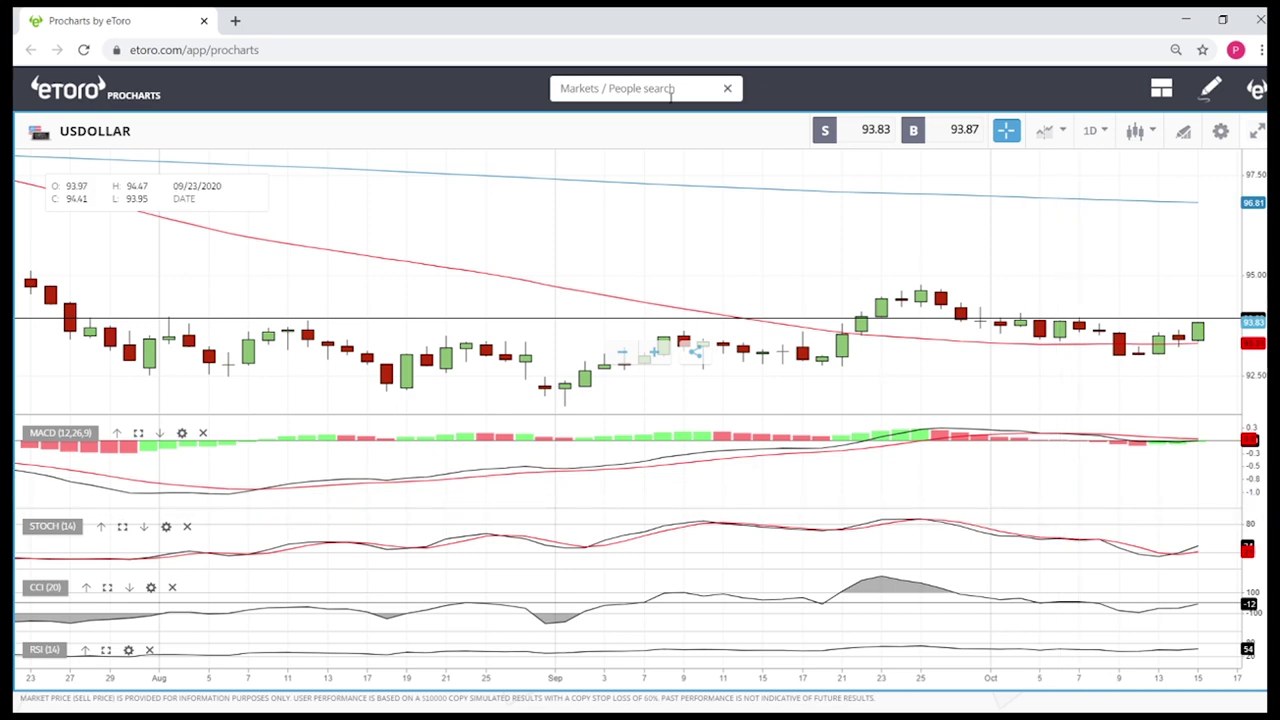
pyautogui.write('wti')
pyautogui.click(690, 150)
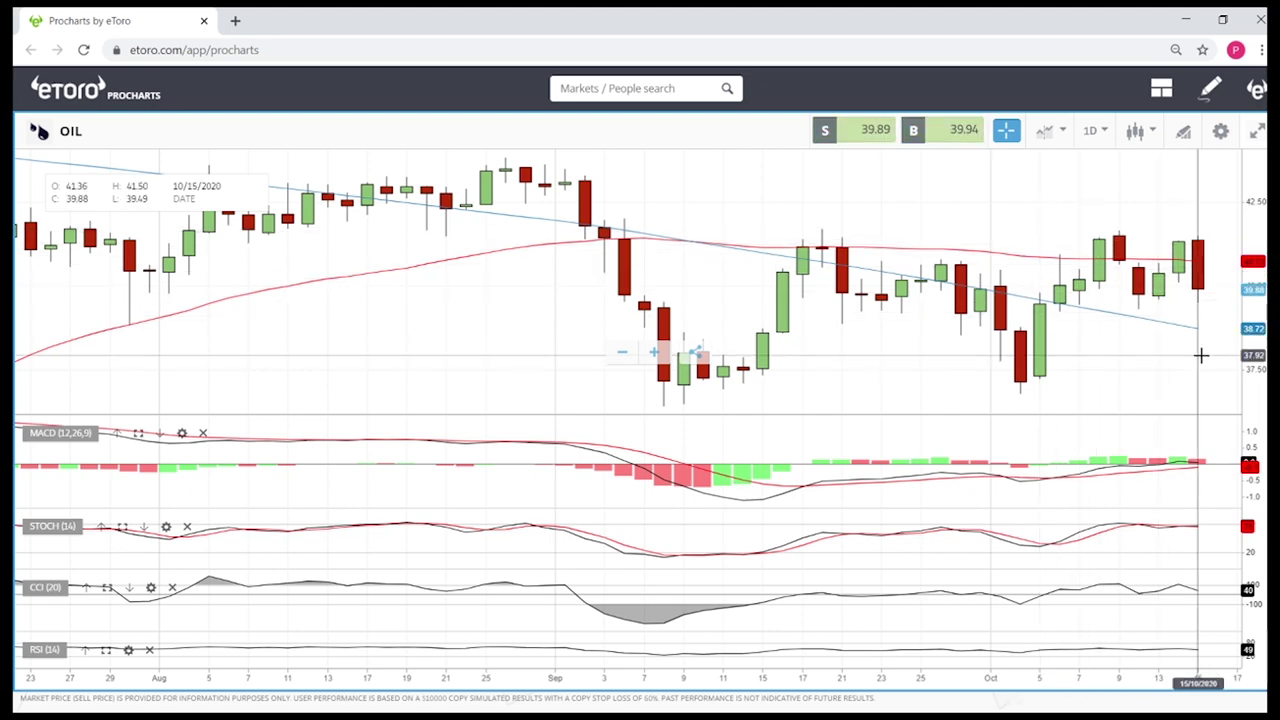
# Examine the OIL daily candles against the moving averages and indicators, at close range and over several months, with empty space after the latest candle
pyautogui.moveTo(1157, 357); pyautogui.dragTo(1051, 346)
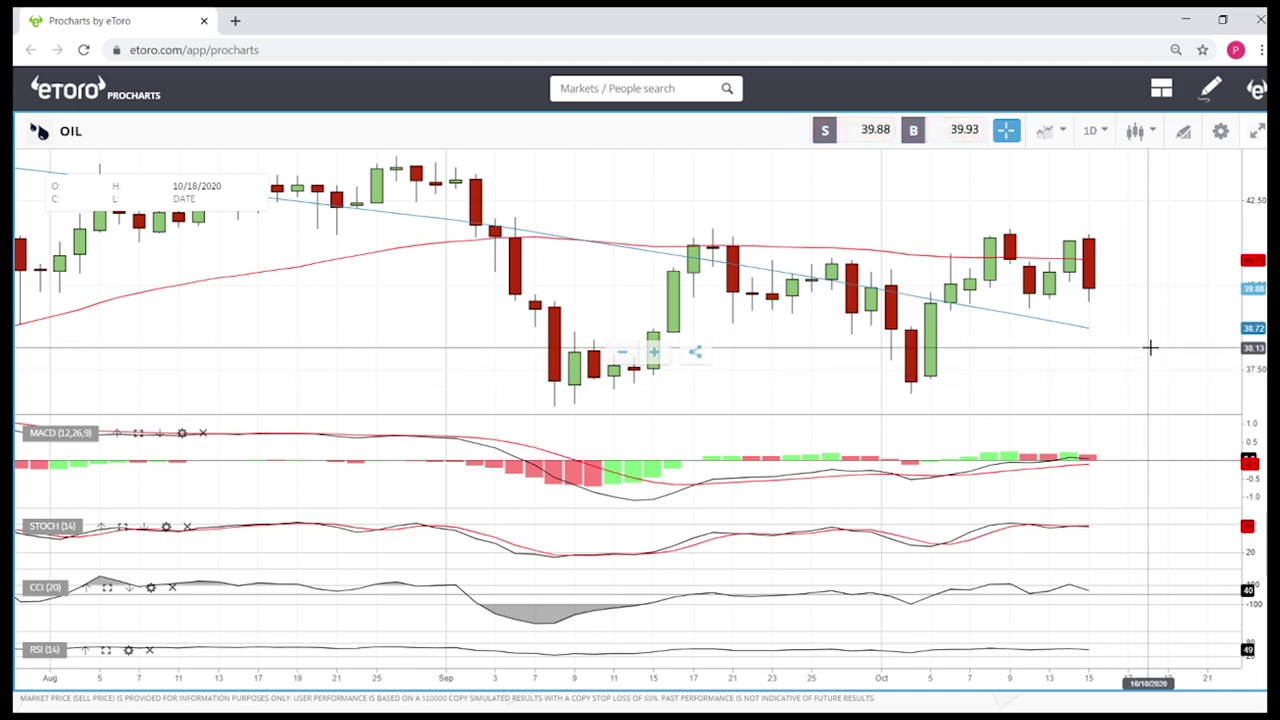
pyautogui.scroll(-5, 1150, 347)
pyautogui.scroll(3, 1150, 347)
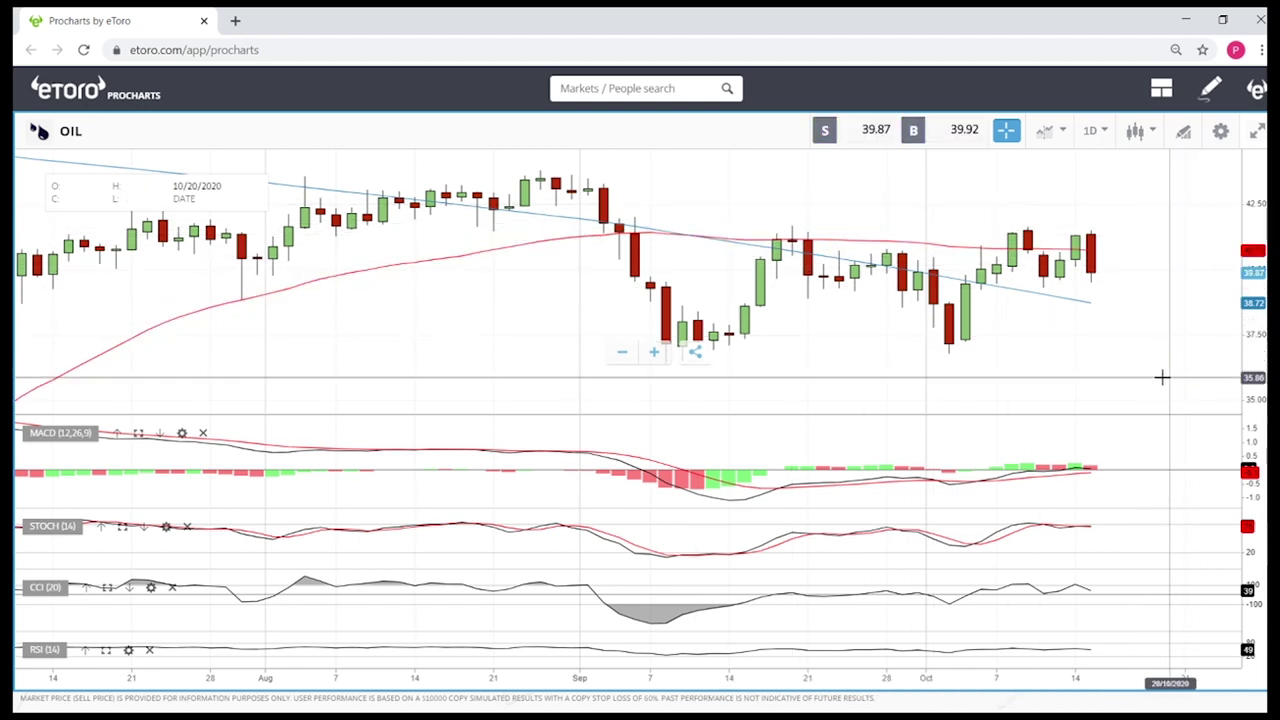
pyautogui.scroll(3, 1156, 351)
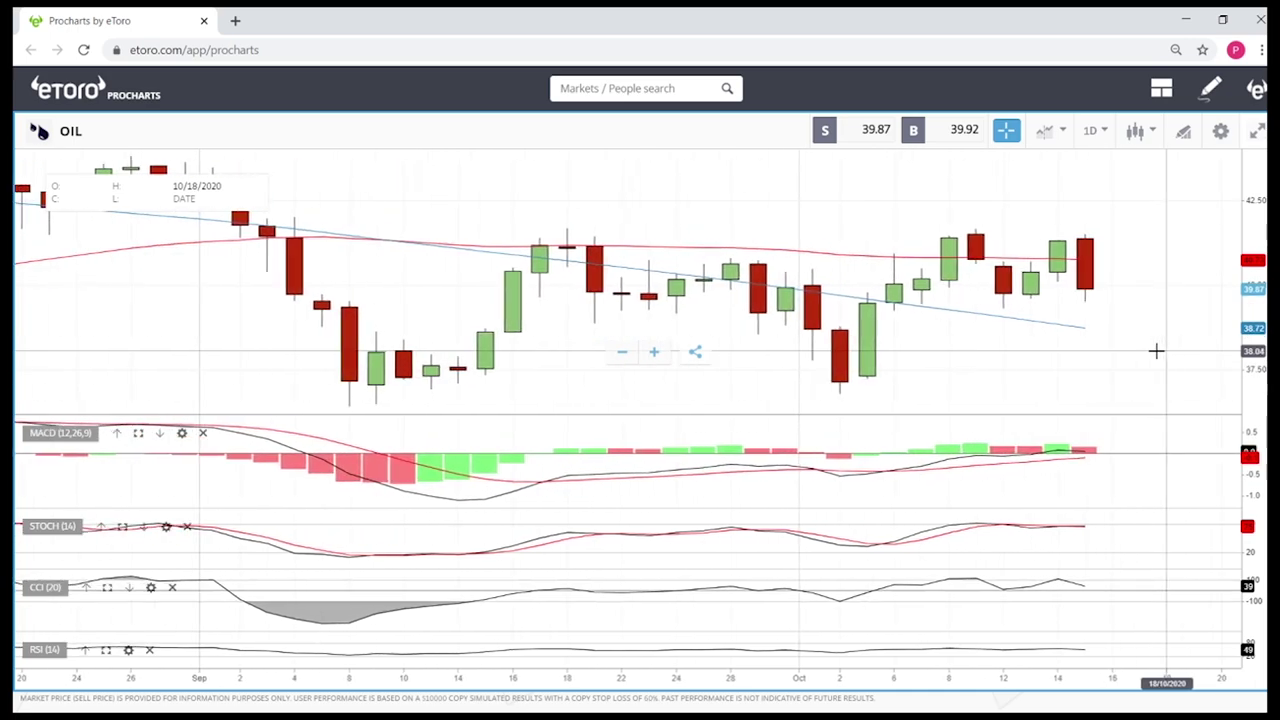
pyautogui.scroll(-4, 1156, 351)
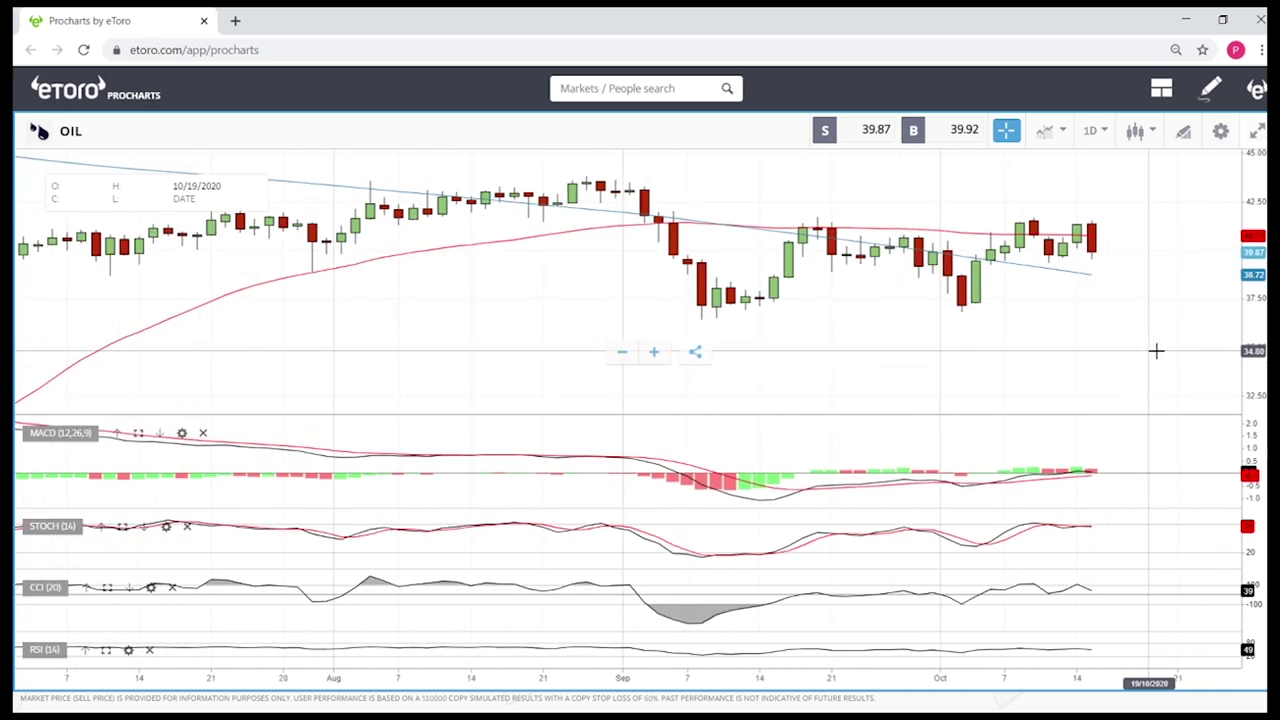
pyautogui.scroll(4, 1156, 351)
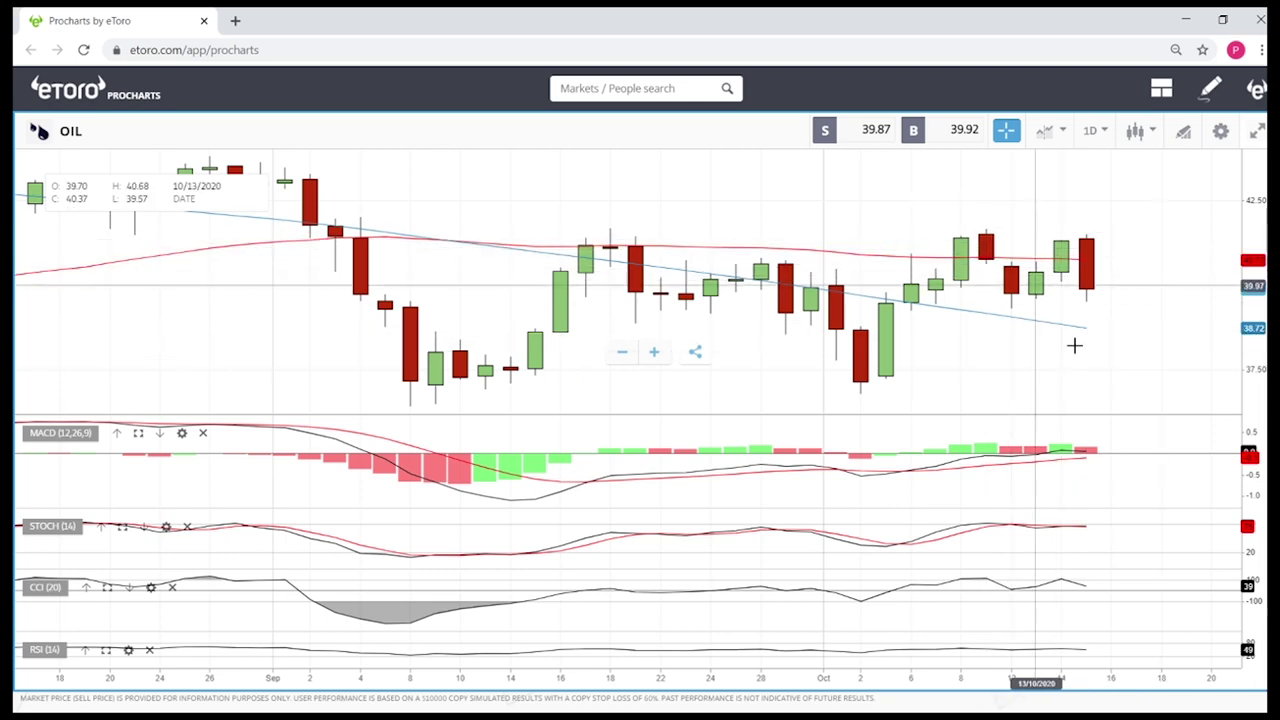
pyautogui.scroll(-4, 1103, 344)
pyautogui.scroll(-1, 1103, 344)
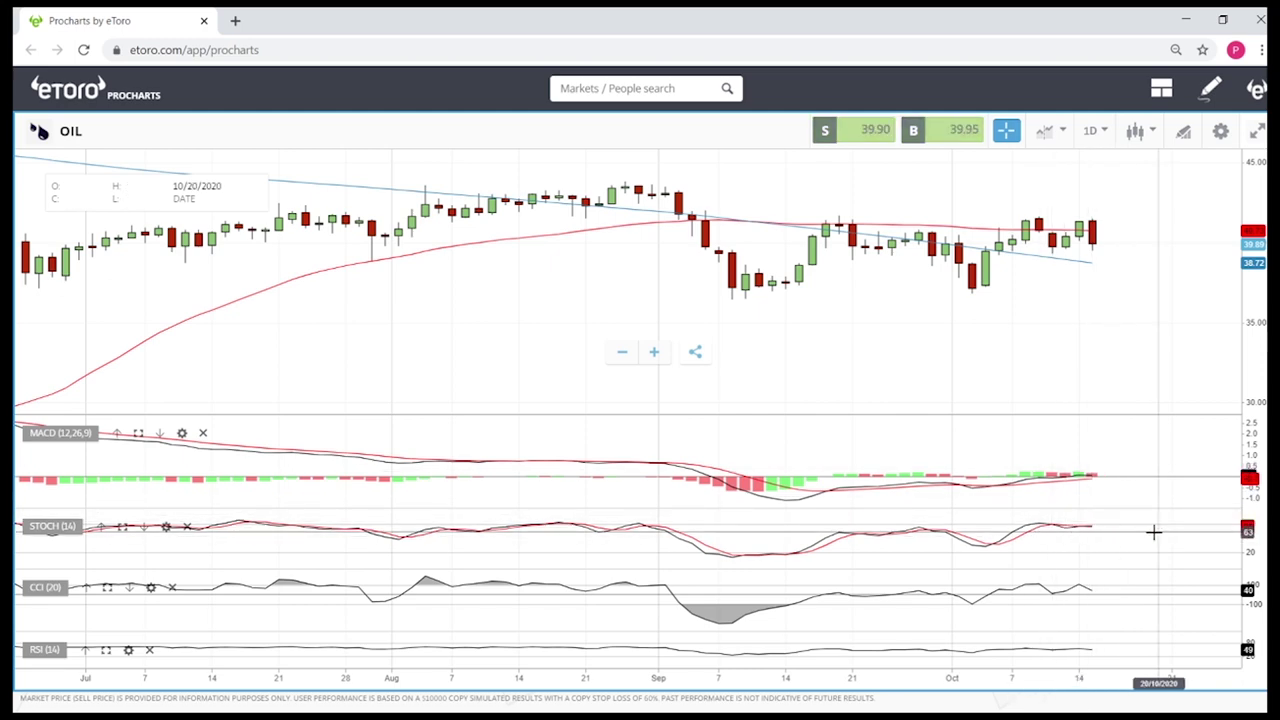
pyautogui.scroll(3, 1153, 532)
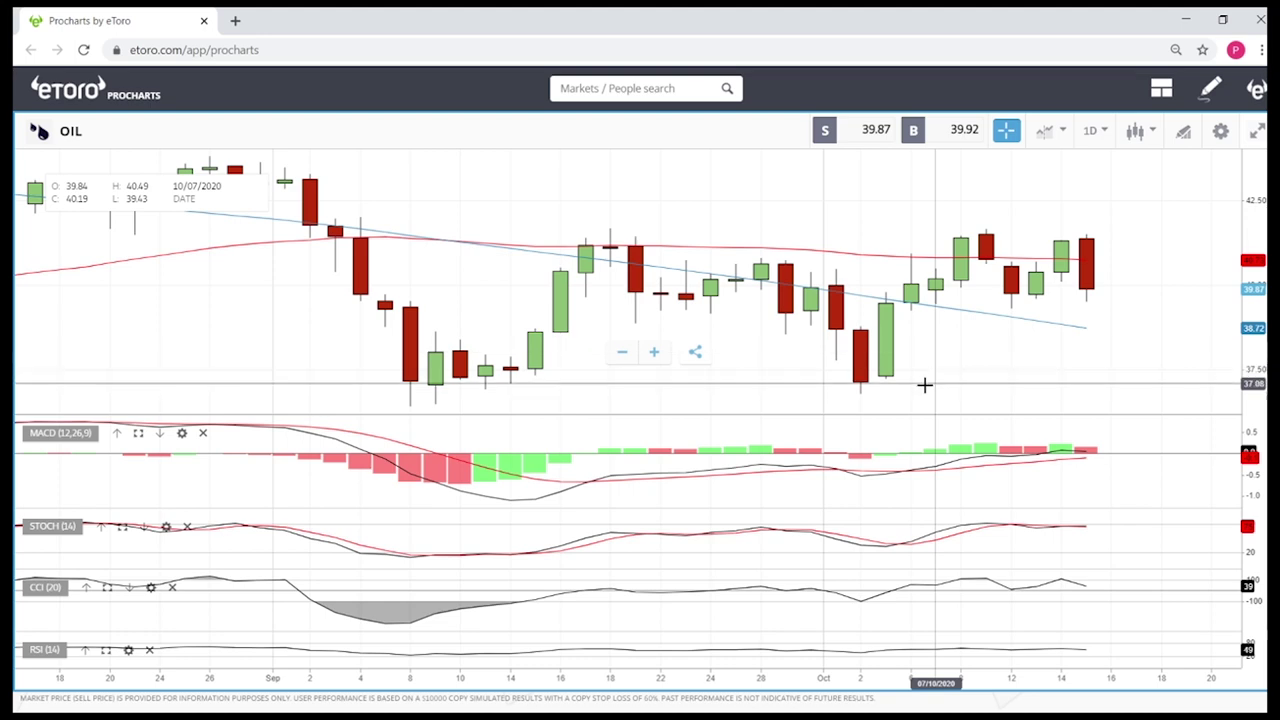
pyautogui.scroll(-1, 884, 302)
pyautogui.scroll(-2, 884, 302)
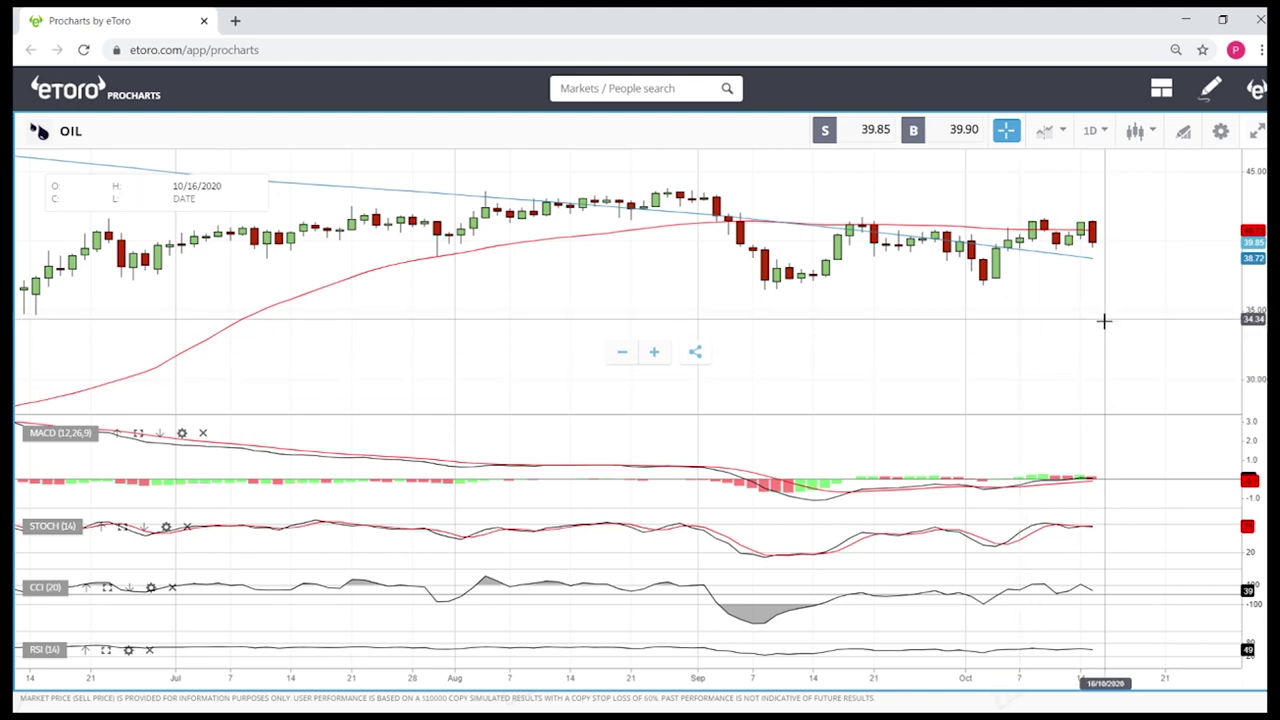
pyautogui.scroll(5, 1080, 265)
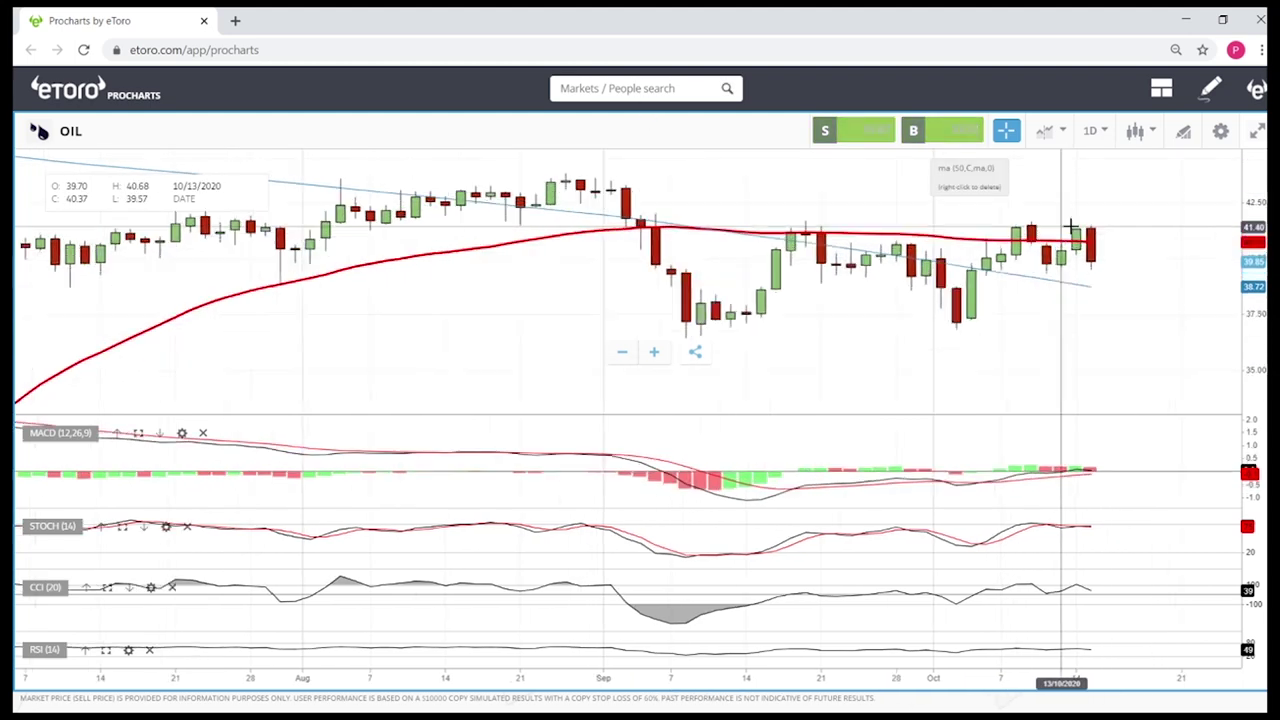
pyautogui.scroll(-5, 1080, 194)
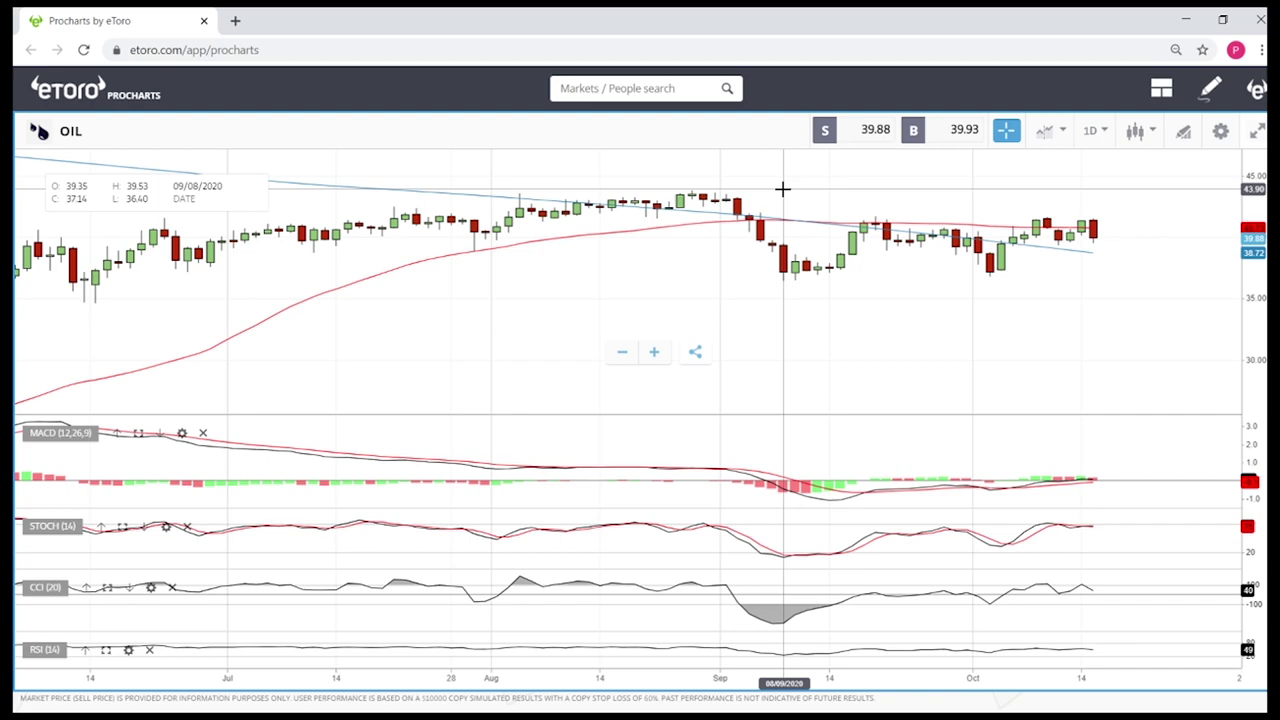
# Draw a horizontal line at about 43.78 on the OIL chart, along the late August highs
pyautogui.click(1182, 133)
pyautogui.click(660, 430)
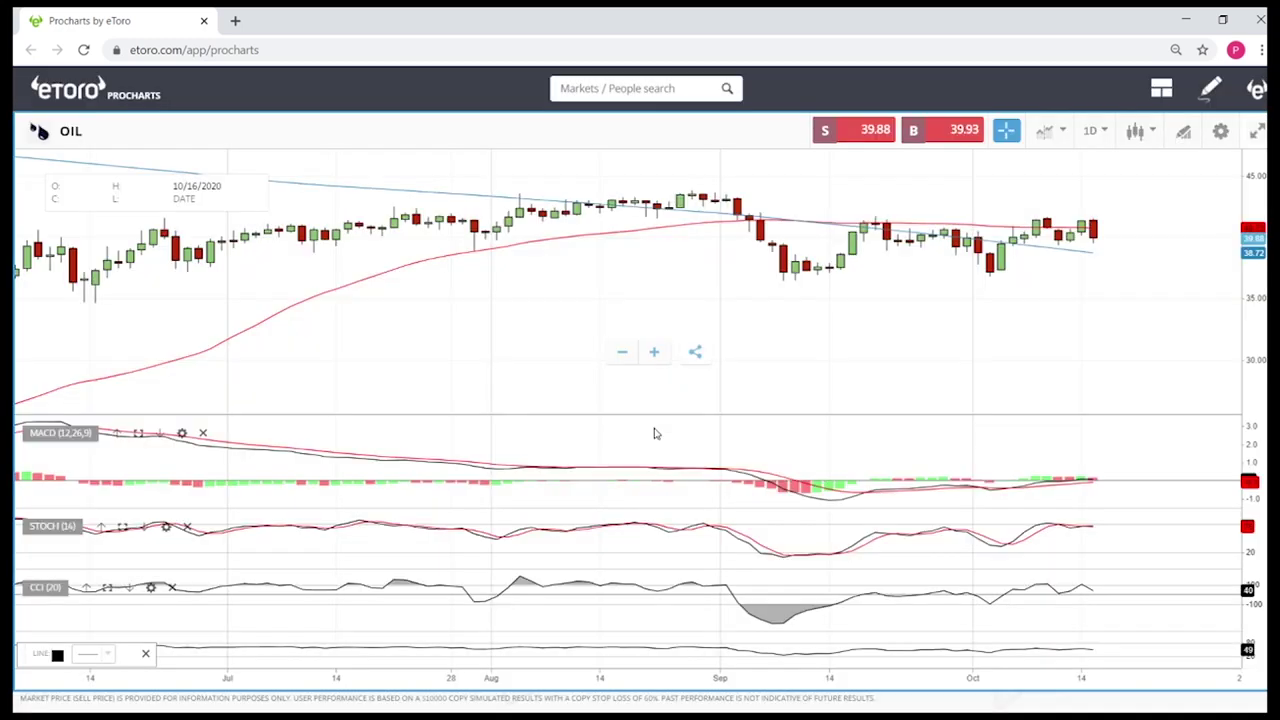
pyautogui.click(757, 190)
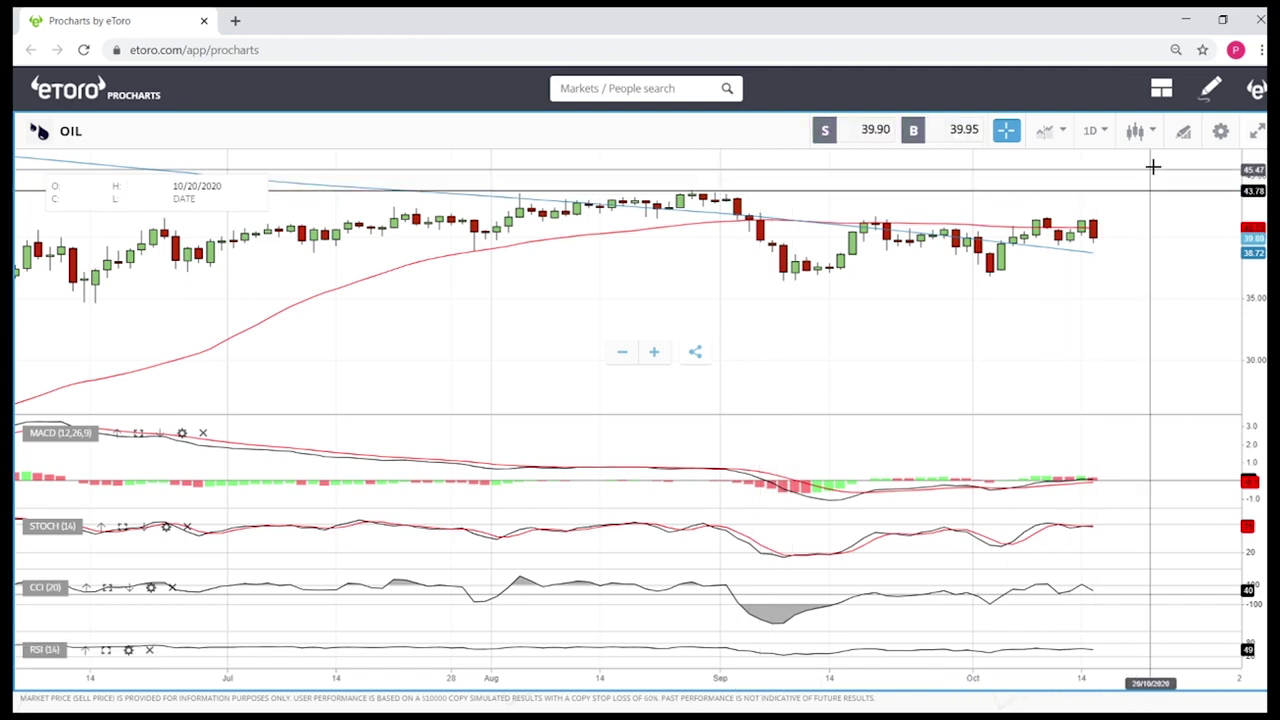
# Add a second horizontal line at about 36.60 on the OIL chart, along the September and early October lows
pyautogui.click(1182, 133)
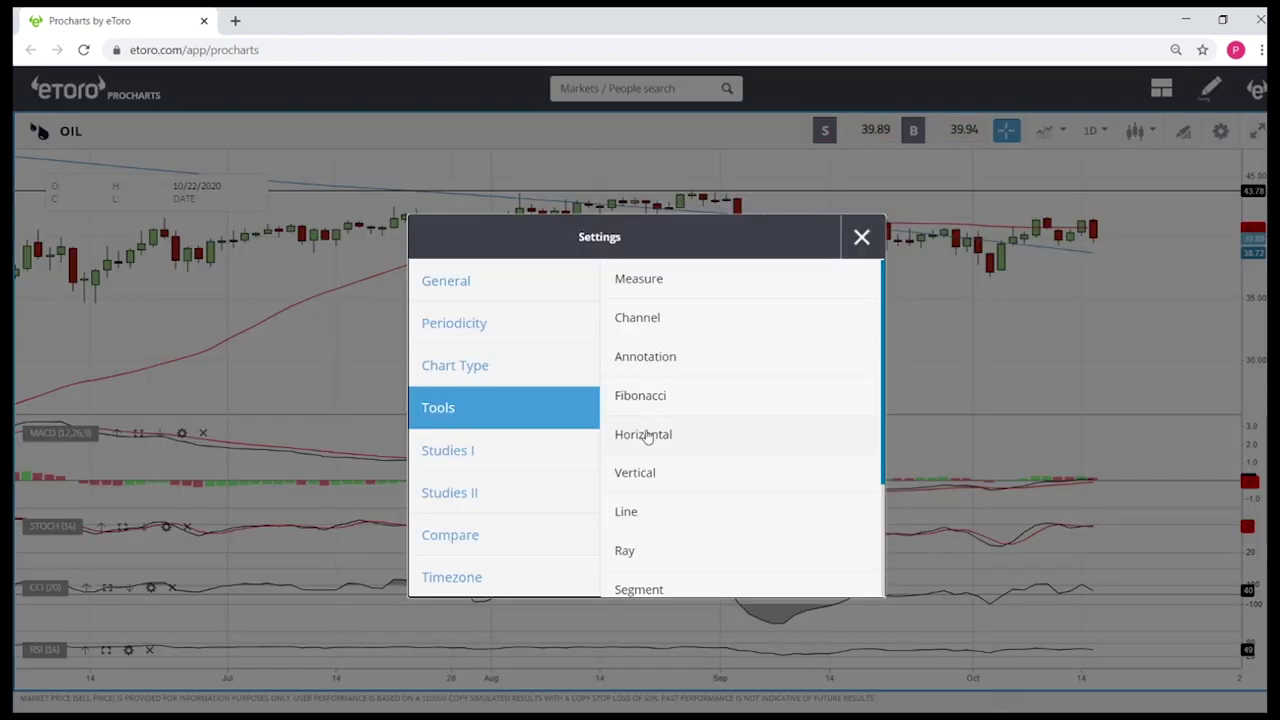
pyautogui.click(647, 437)
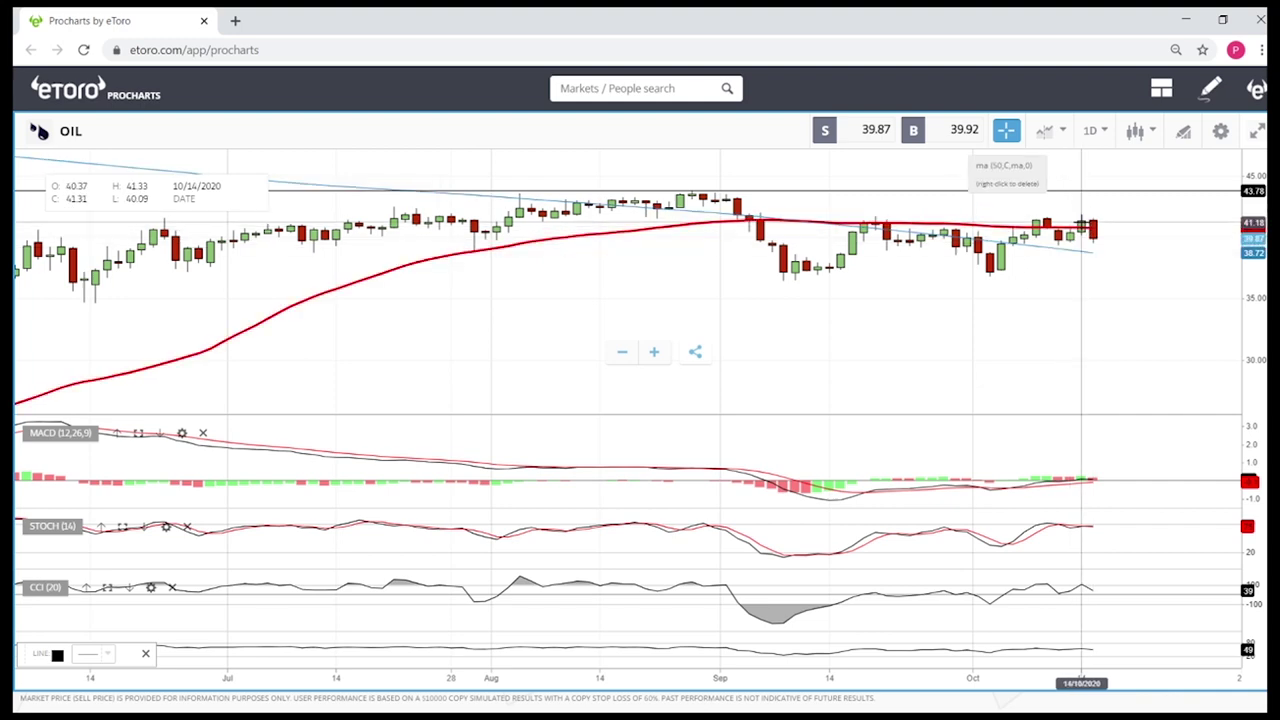
pyautogui.scroll(3, 1081, 224)
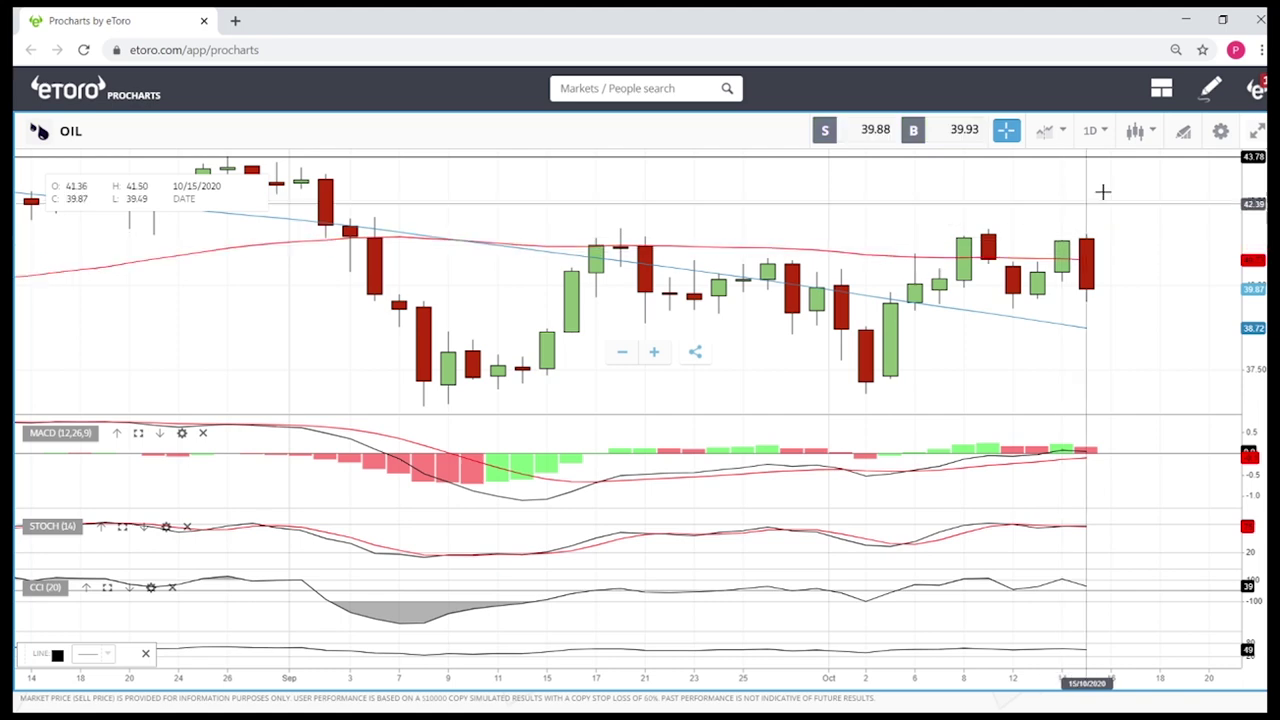
pyautogui.scroll(-3, 994, 277)
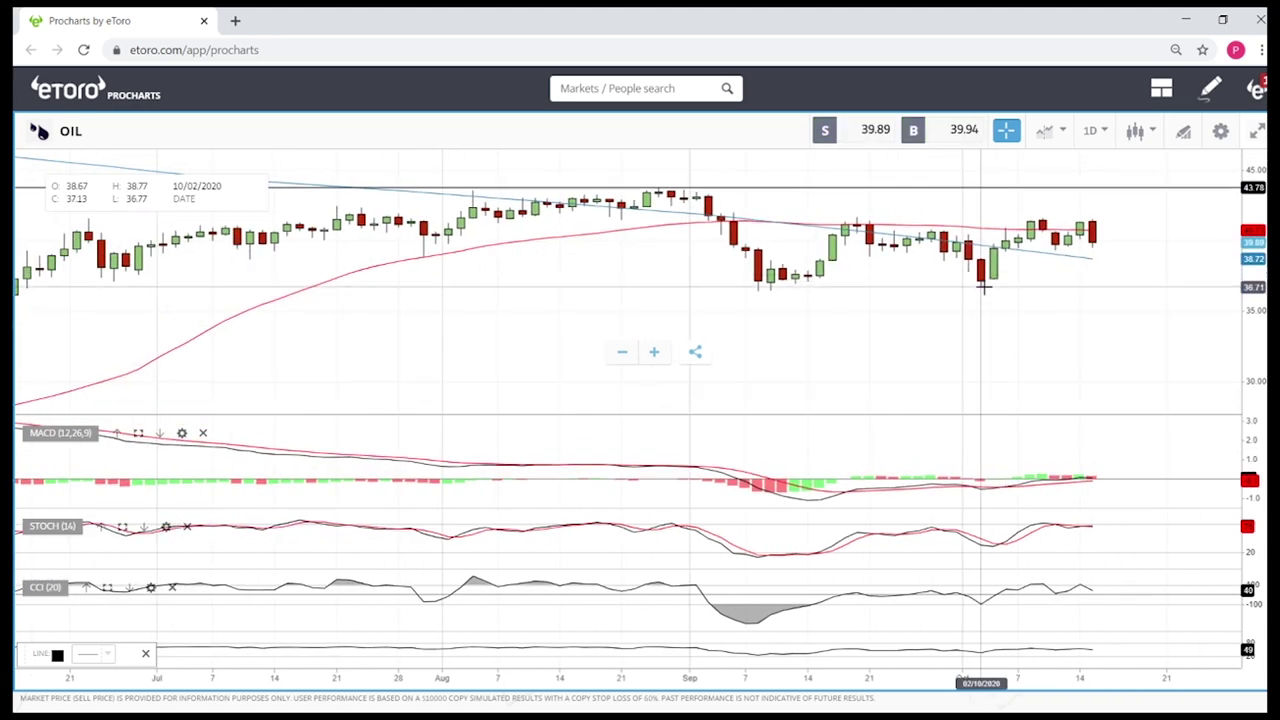
pyautogui.click(984, 288)
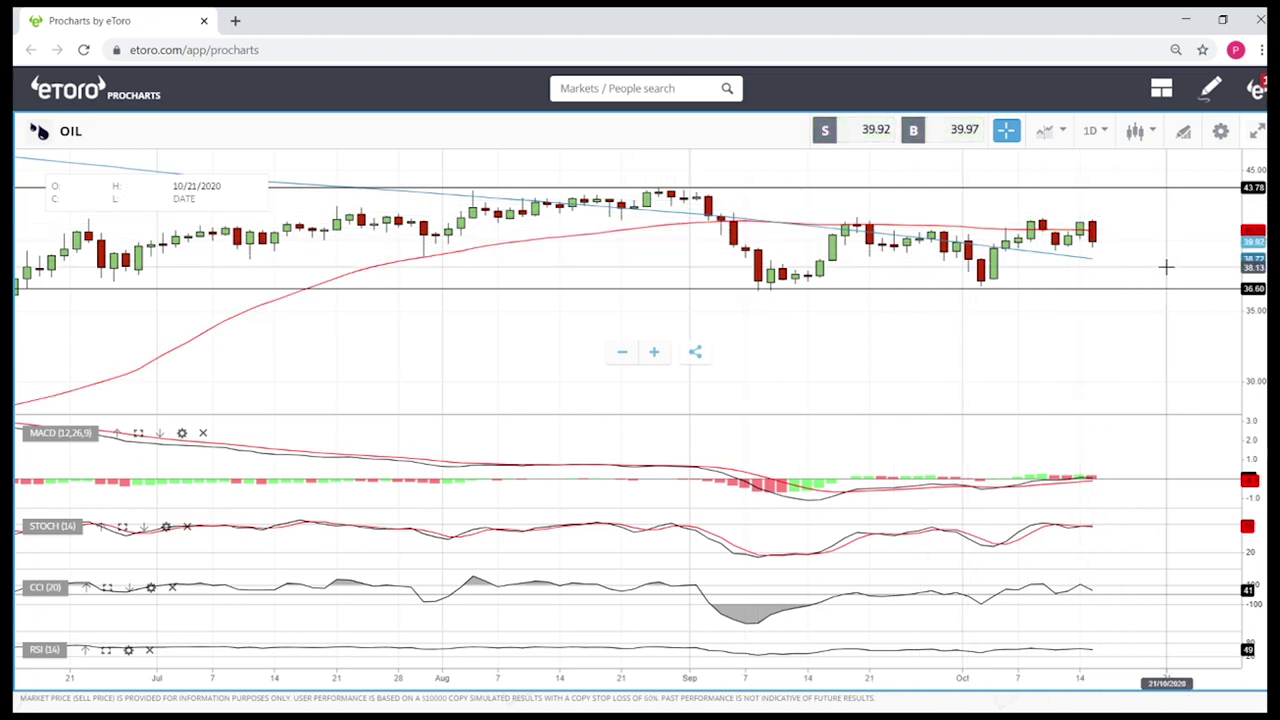
# Find natural gas through the market search, open the NATGAS chart and show its price history back to mid-2019
pyautogui.scroll(-5, 1118, 258)
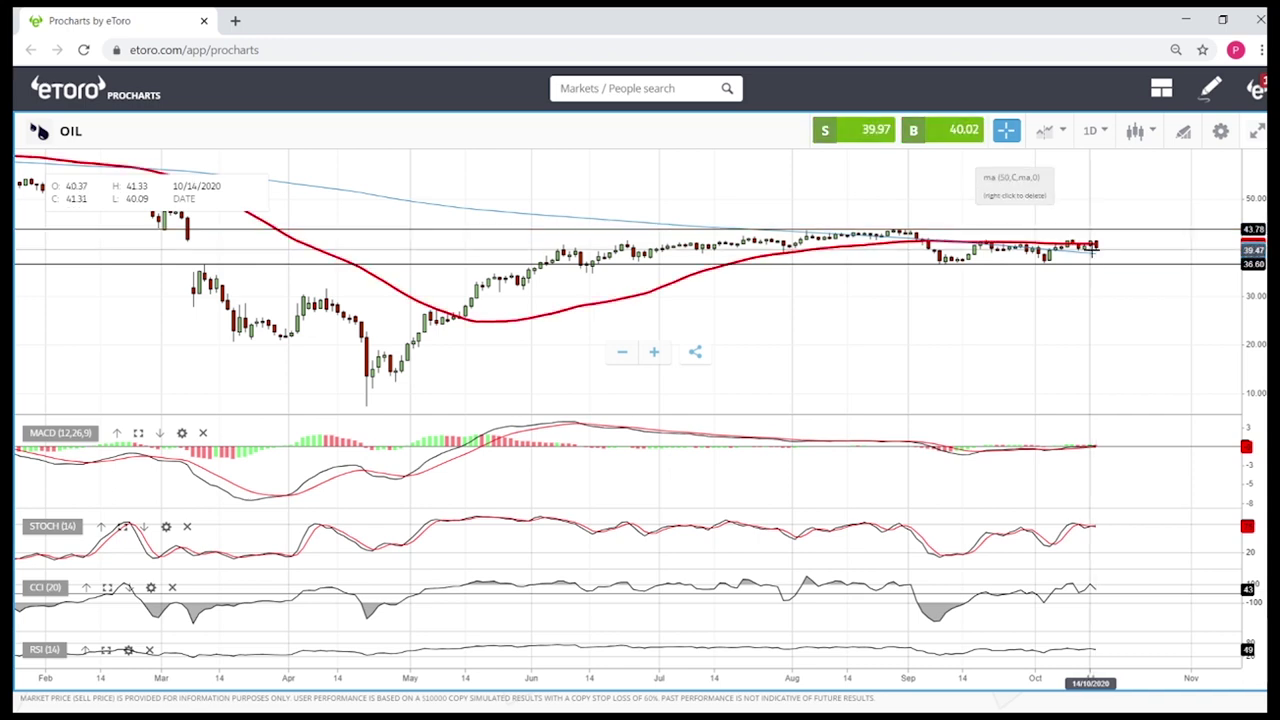
pyautogui.click(1106, 277)
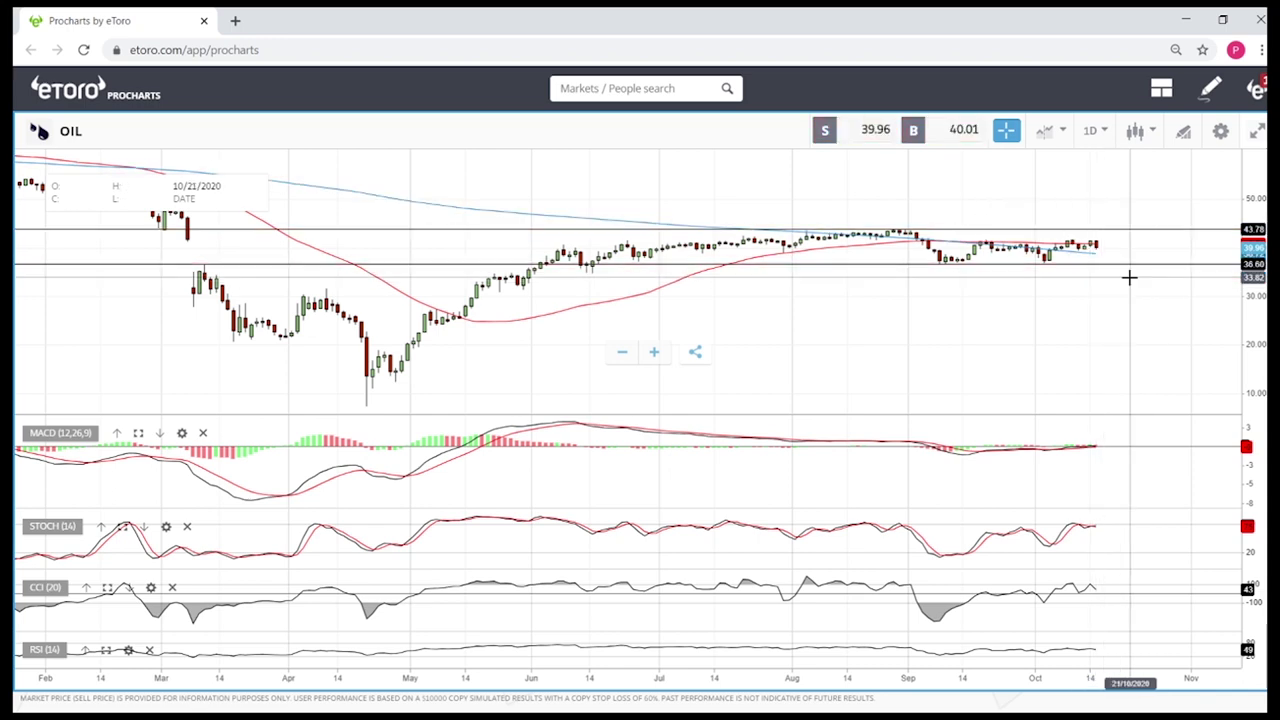
pyautogui.scroll(3, 1126, 289)
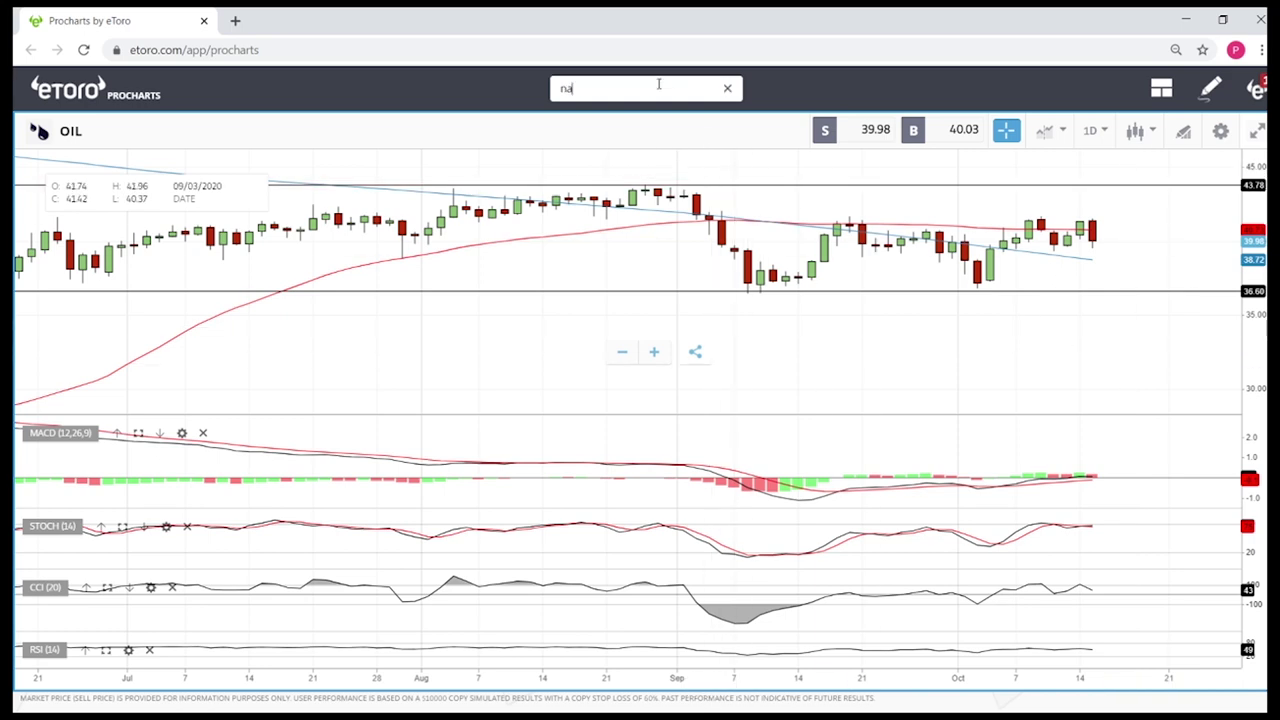
pyautogui.click(600, 186)
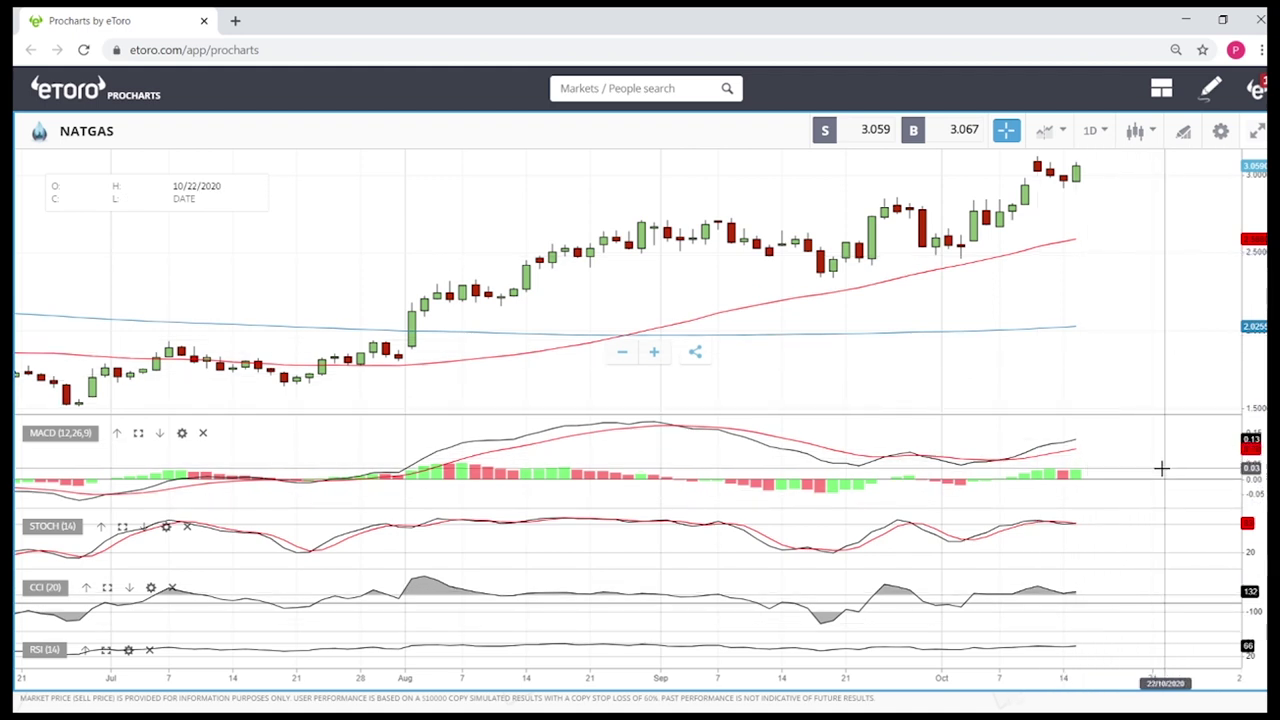
pyautogui.scroll(-8, 1164, 477)
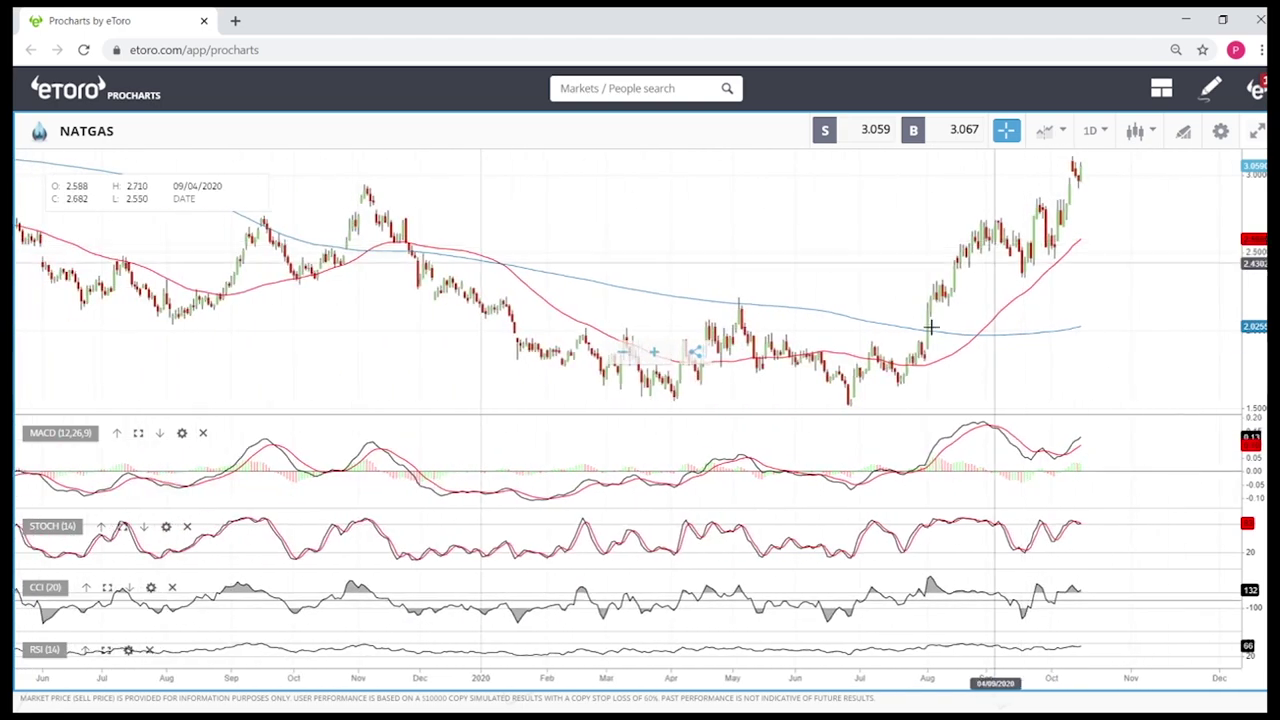
# Examine the NATGAS daily candles against the moving averages and indicators, from the late 2018 peak to the latest October candles
pyautogui.scroll(-8, 1123, 300)
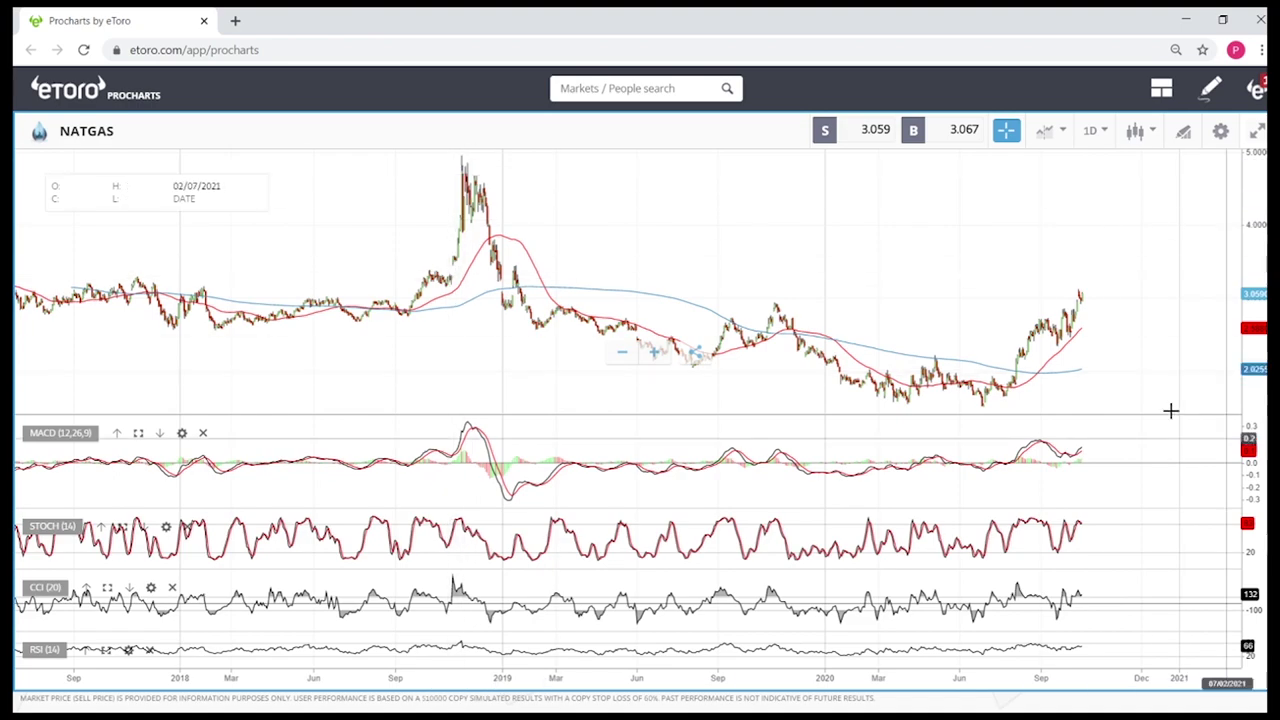
pyautogui.scroll(10, 1154, 380)
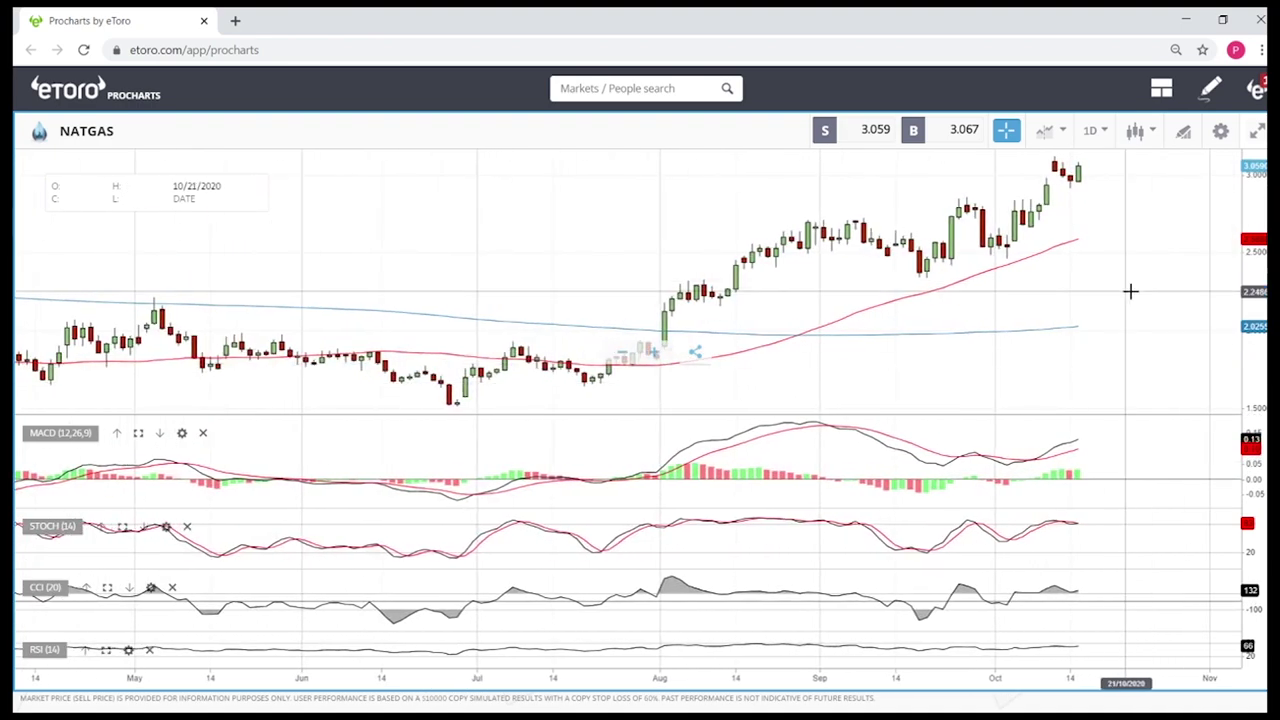
pyautogui.scroll(5, 1152, 281)
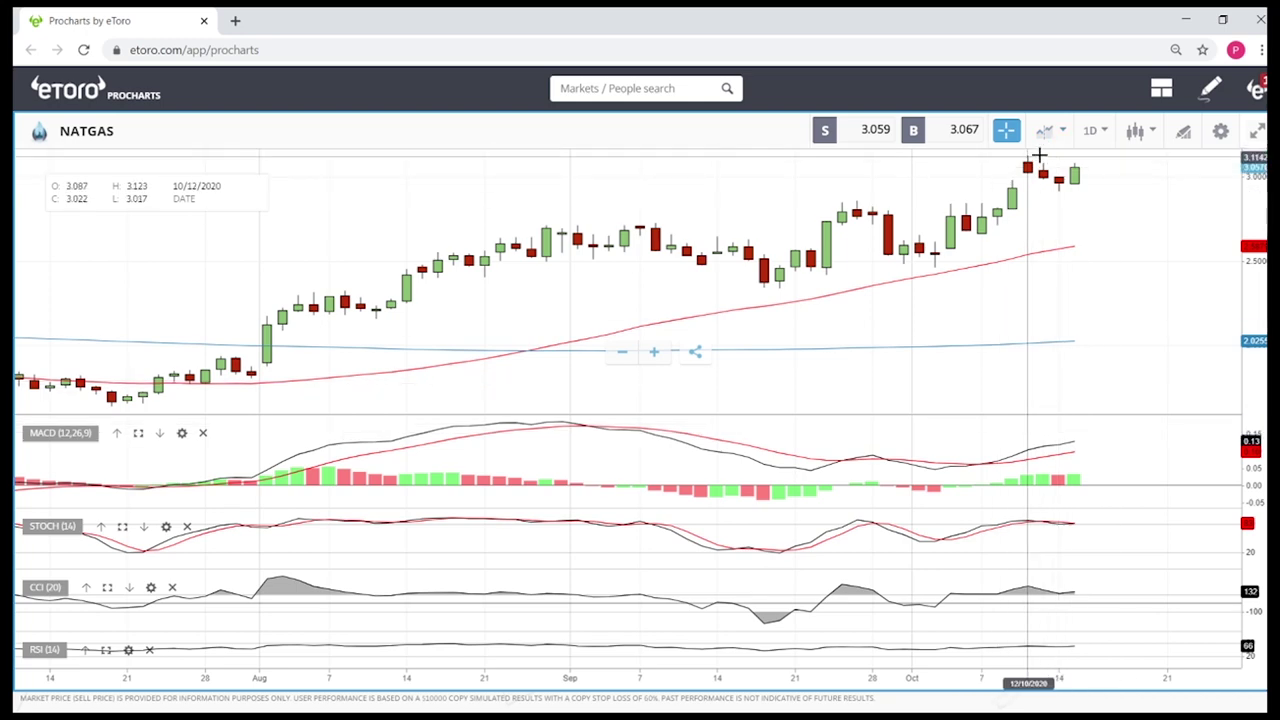
pyautogui.hscroll(3, 1106, 291)
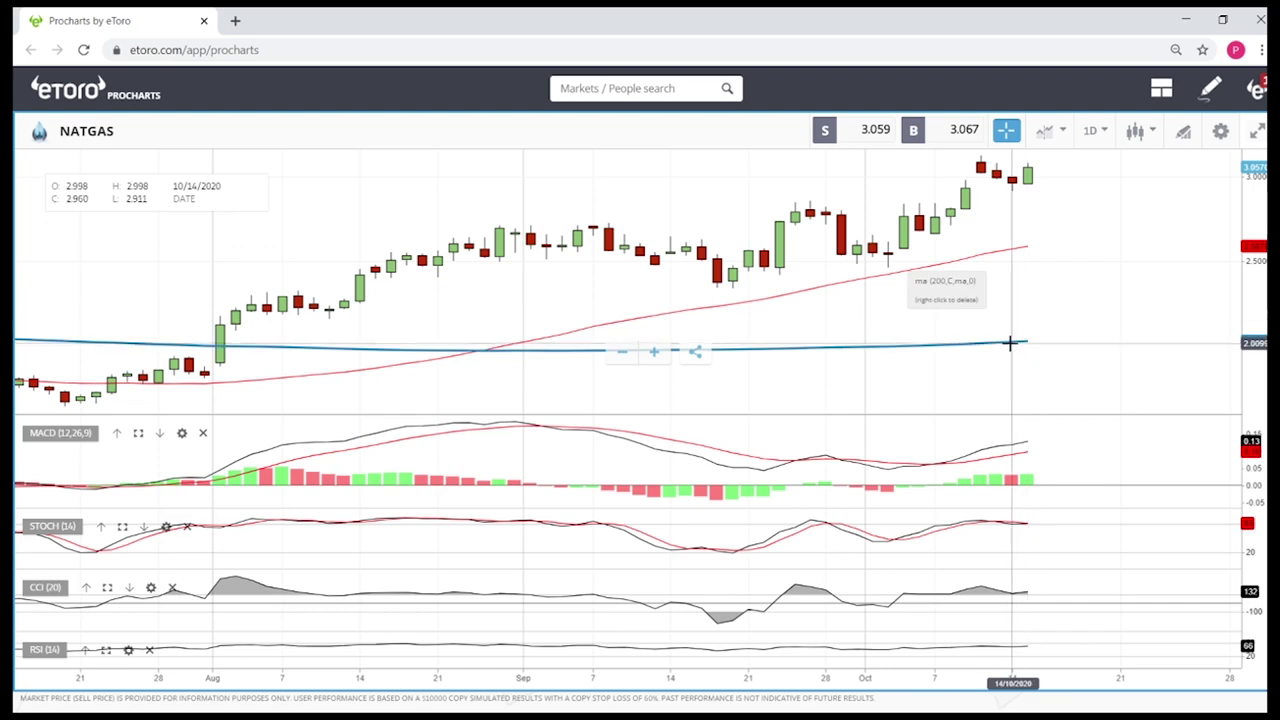
pyautogui.scroll(-3, 1067, 289)
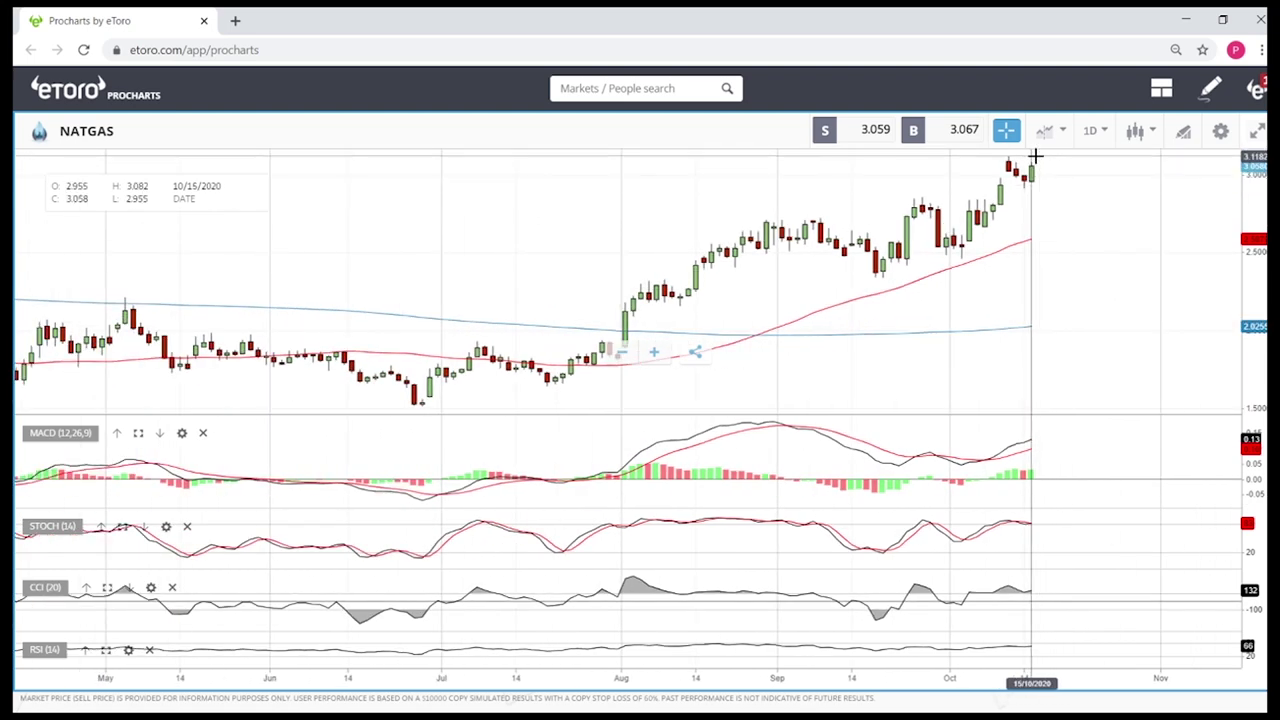
pyautogui.scroll(-10, 1009, 257)
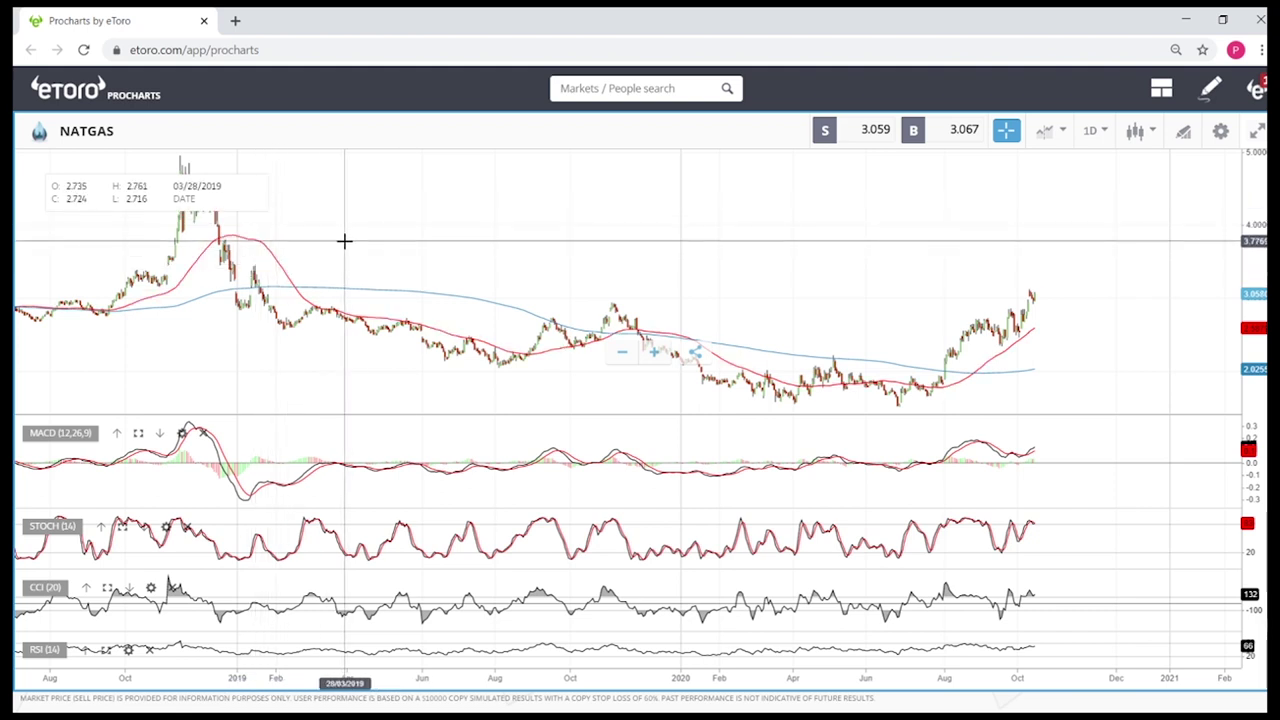
pyautogui.scroll(3, 1079, 403)
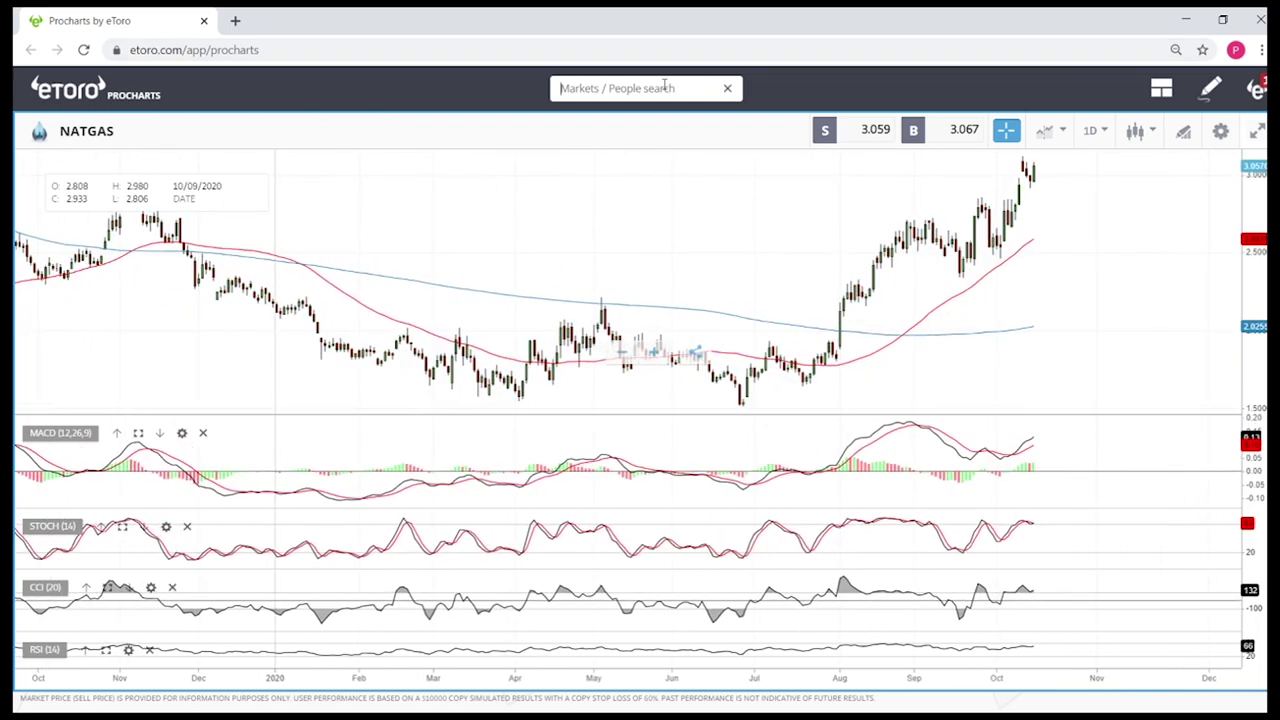
# Find copper through the market search, open the COPPER chart and show its daily candles from mid-July to October
pyautogui.write('p')
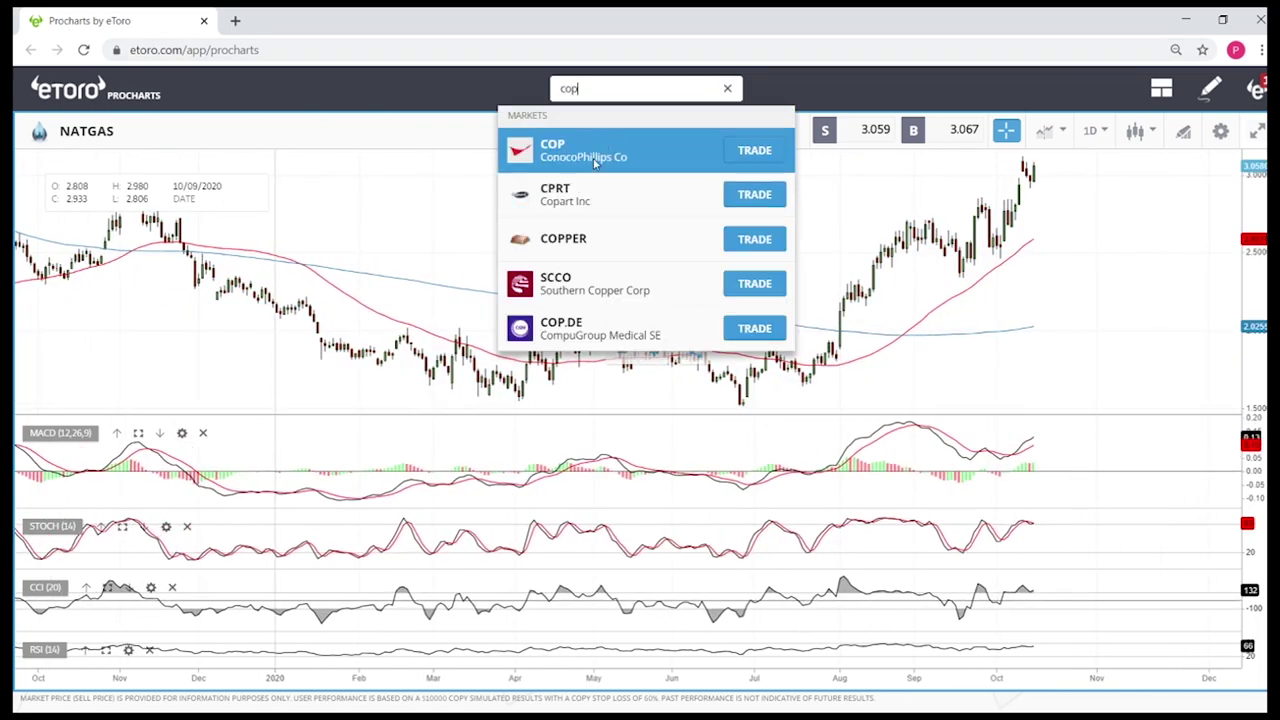
pyautogui.click(600, 238)
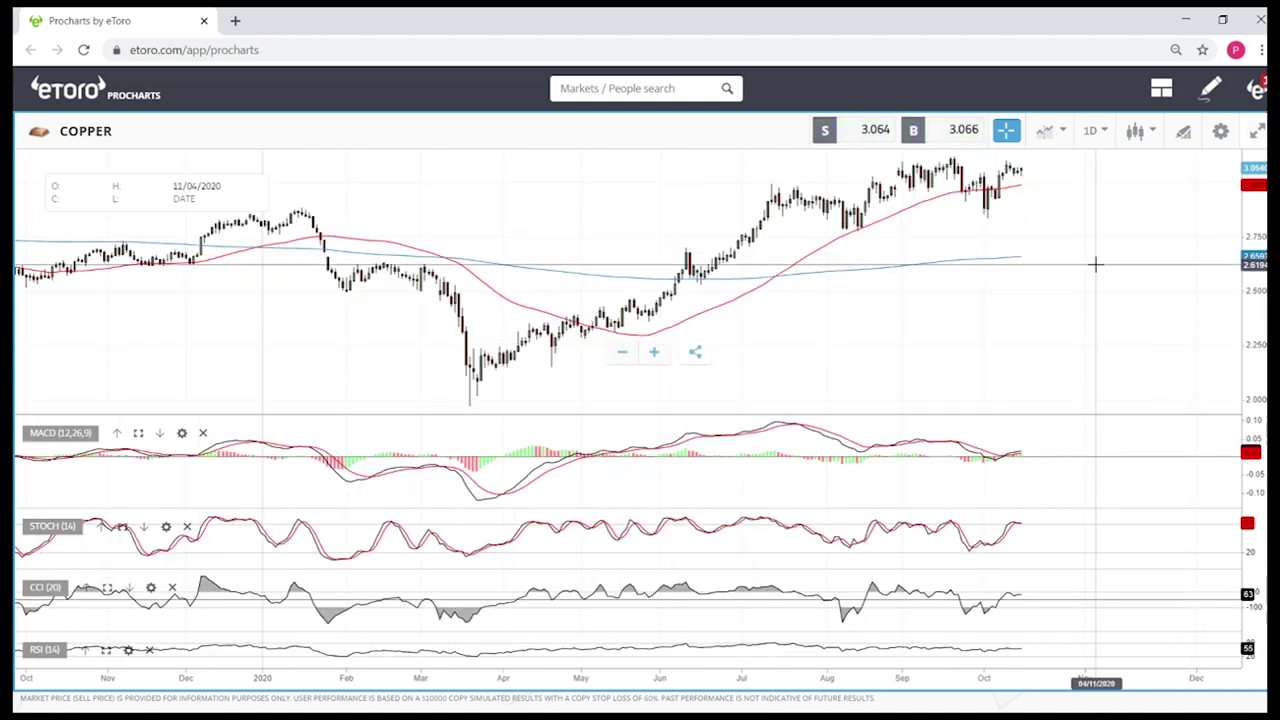
pyautogui.scroll(5, 1095, 264)
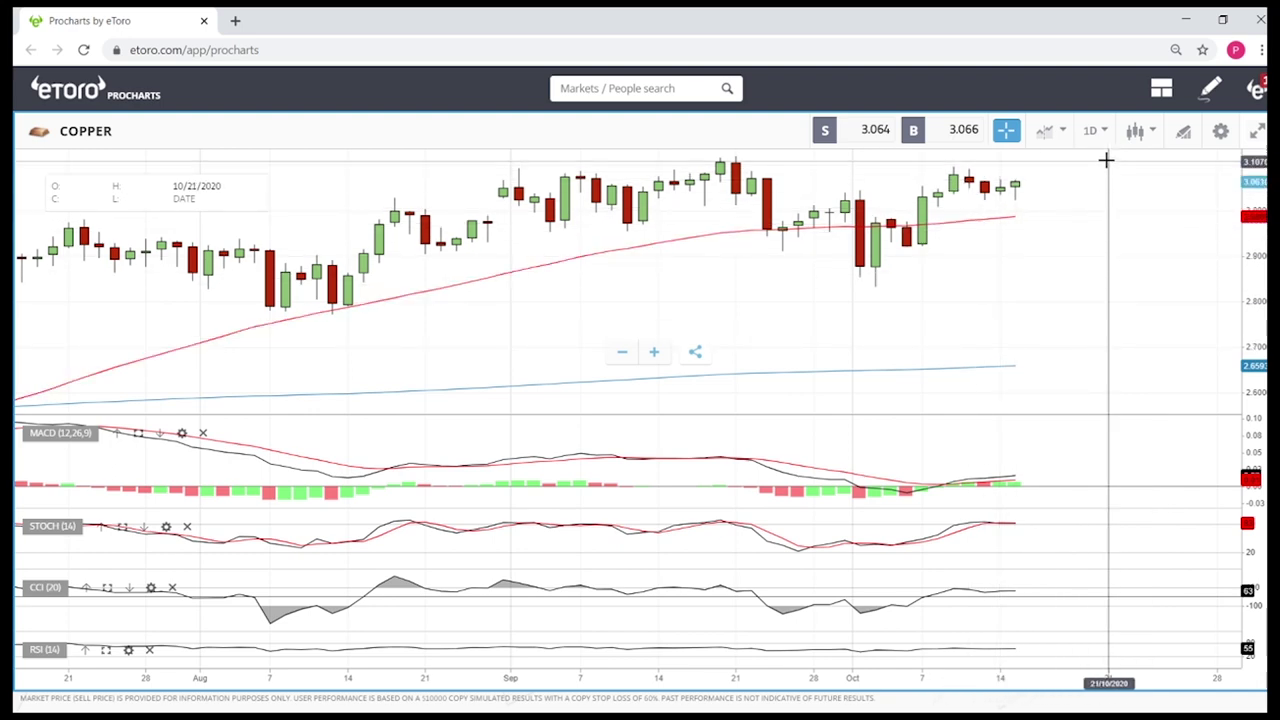
# Draw a horizontal line at about 3.1151 on the COPPER chart, along the September highs
pyautogui.click(1180, 138)
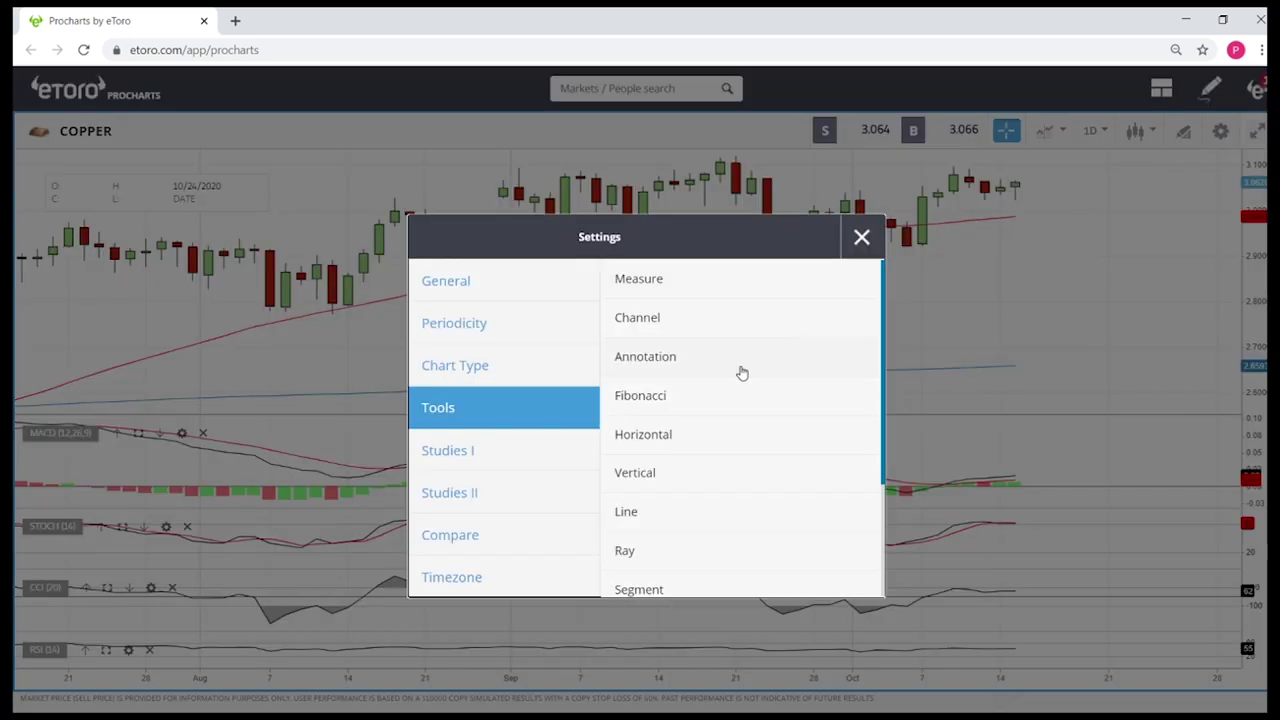
pyautogui.click(680, 435)
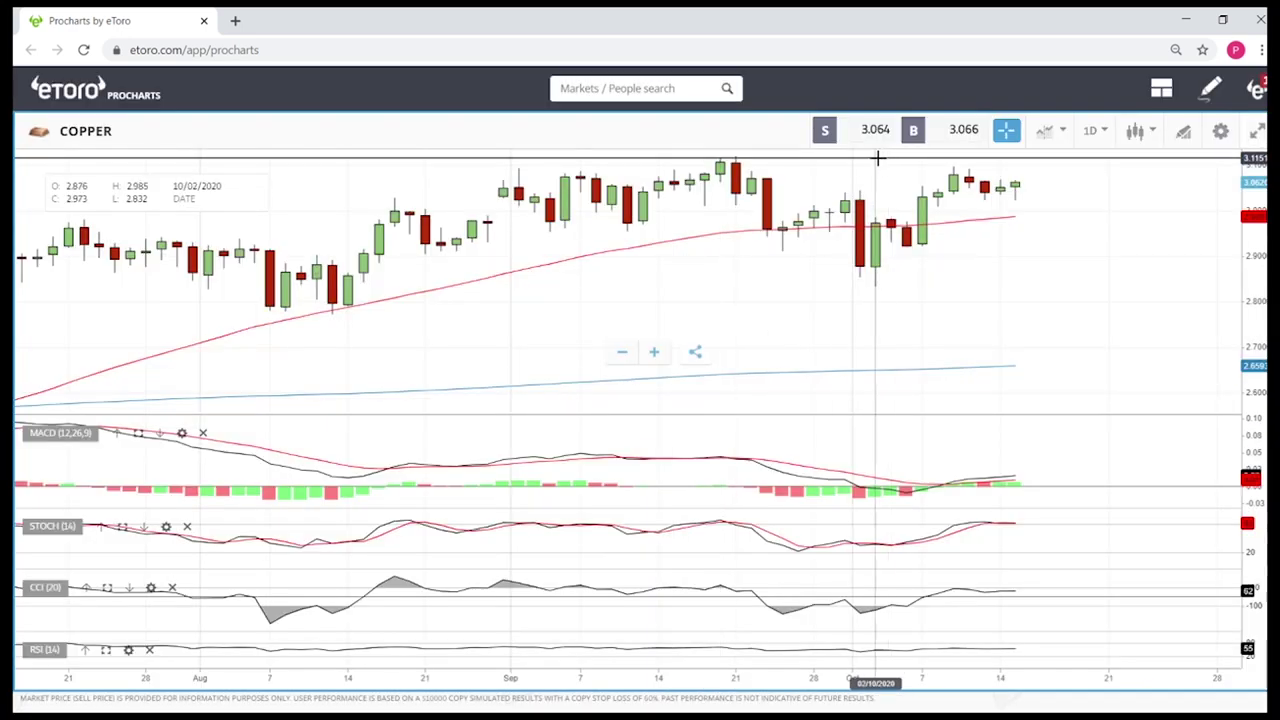
pyautogui.click(1101, 155)
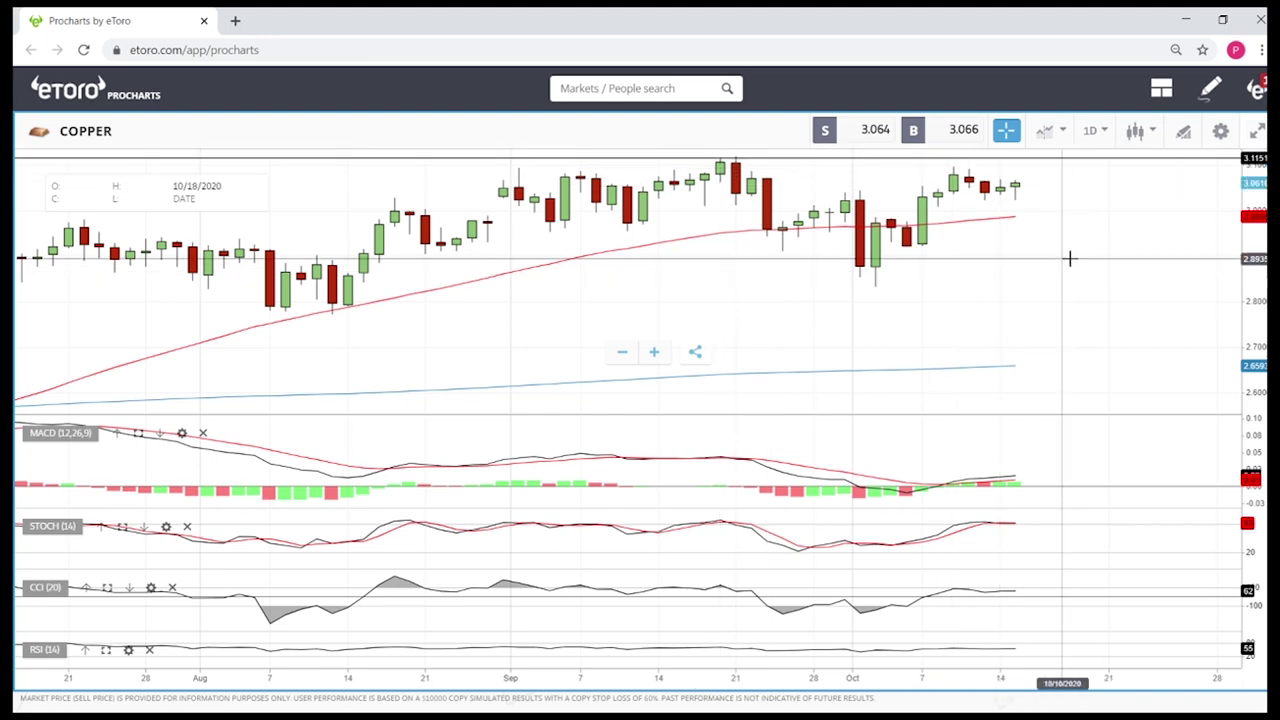
# Add a second horizontal line at about 2.8332 on the COPPER chart, along the early October low
pyautogui.click(1183, 131)
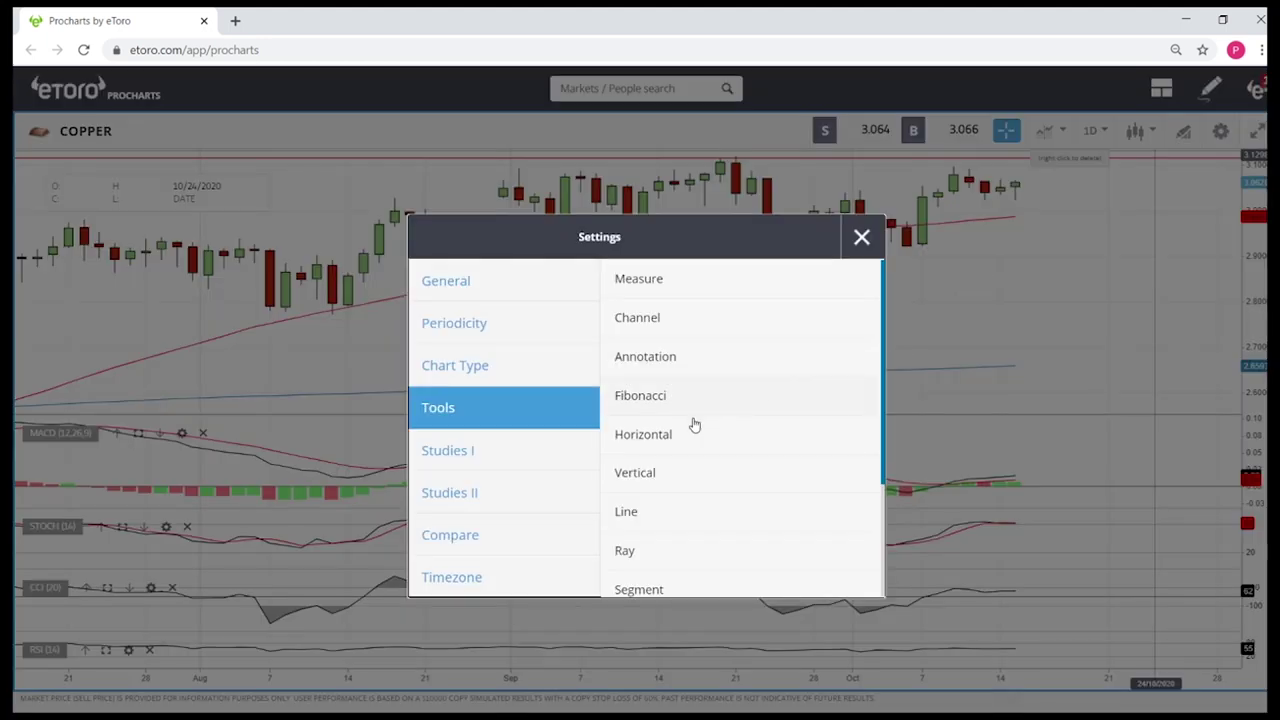
pyautogui.click(695, 425)
pyautogui.click(949, 286)
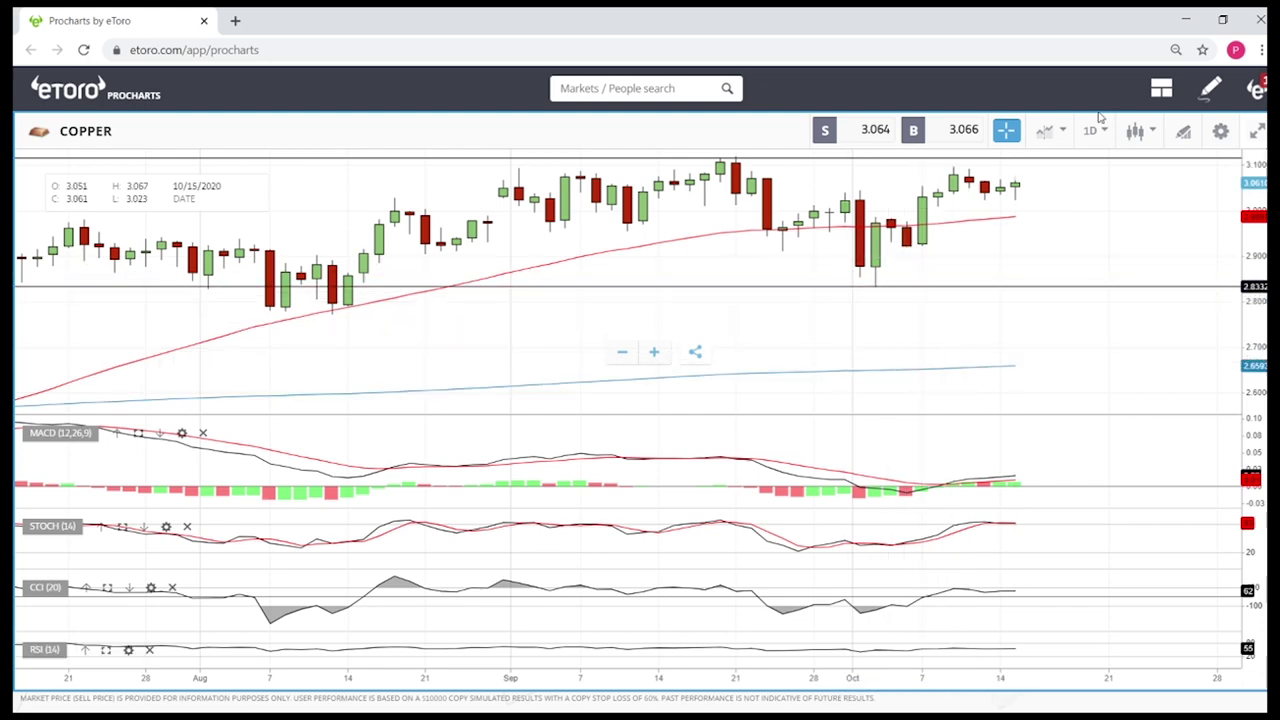
# Examine the COPPER price against the two horizontal lines and the moving averages, at close range and back to early 2020
pyautogui.scroll(-2, 1033, 244)
pyautogui.scroll(-1, 1033, 244)
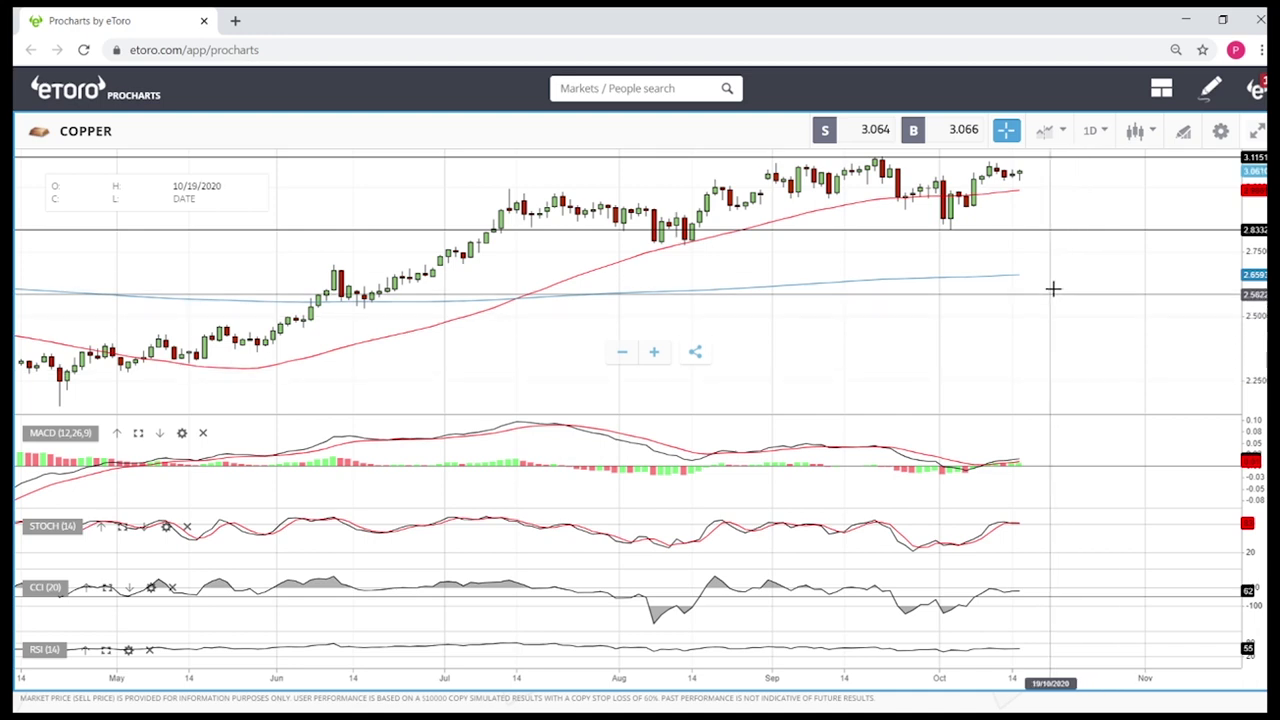
pyautogui.moveTo(1051, 286); pyautogui.dragTo(1035, 334)
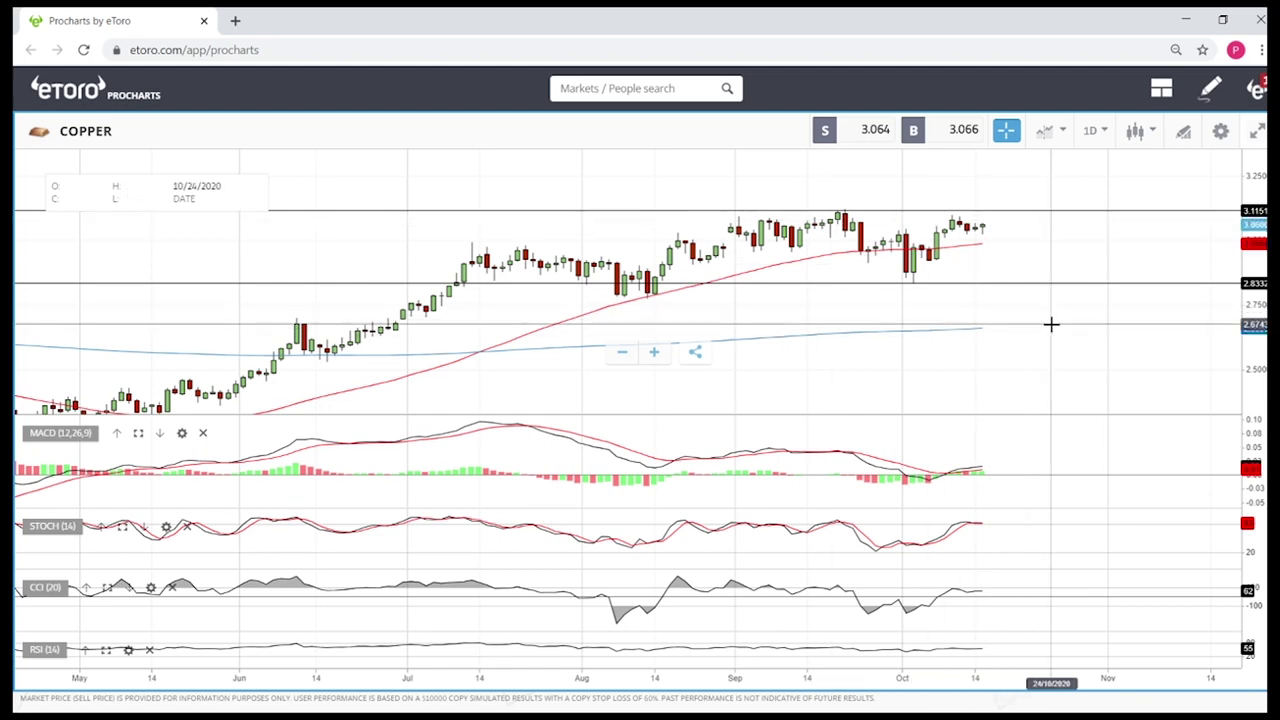
pyautogui.scroll(5, 975, 255)
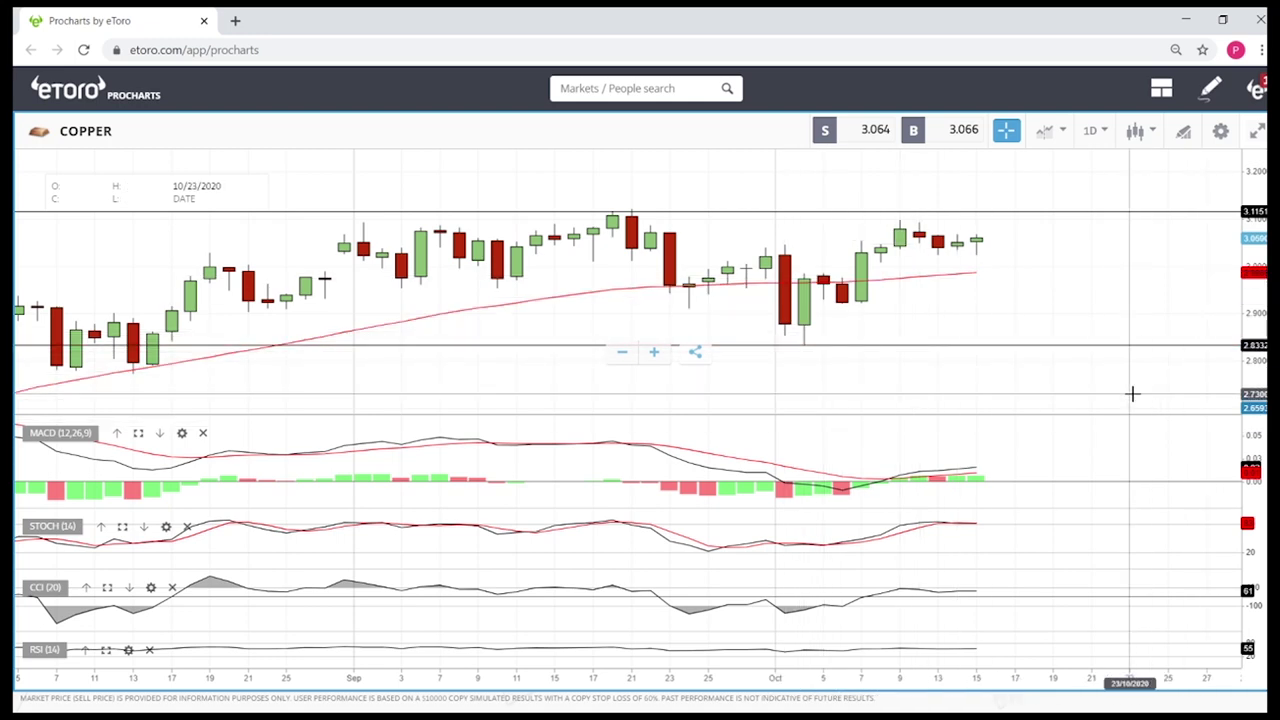
pyautogui.scroll(-3, 1100, 385)
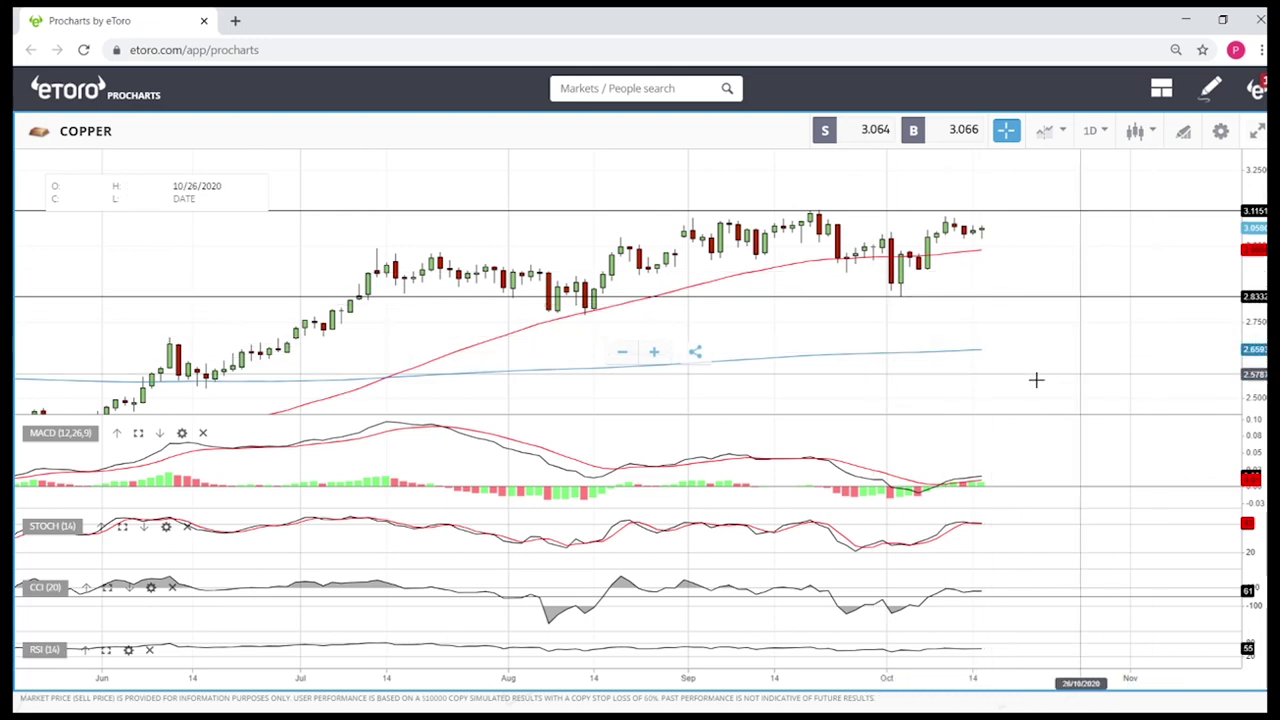
pyautogui.scroll(-3, 1086, 346)
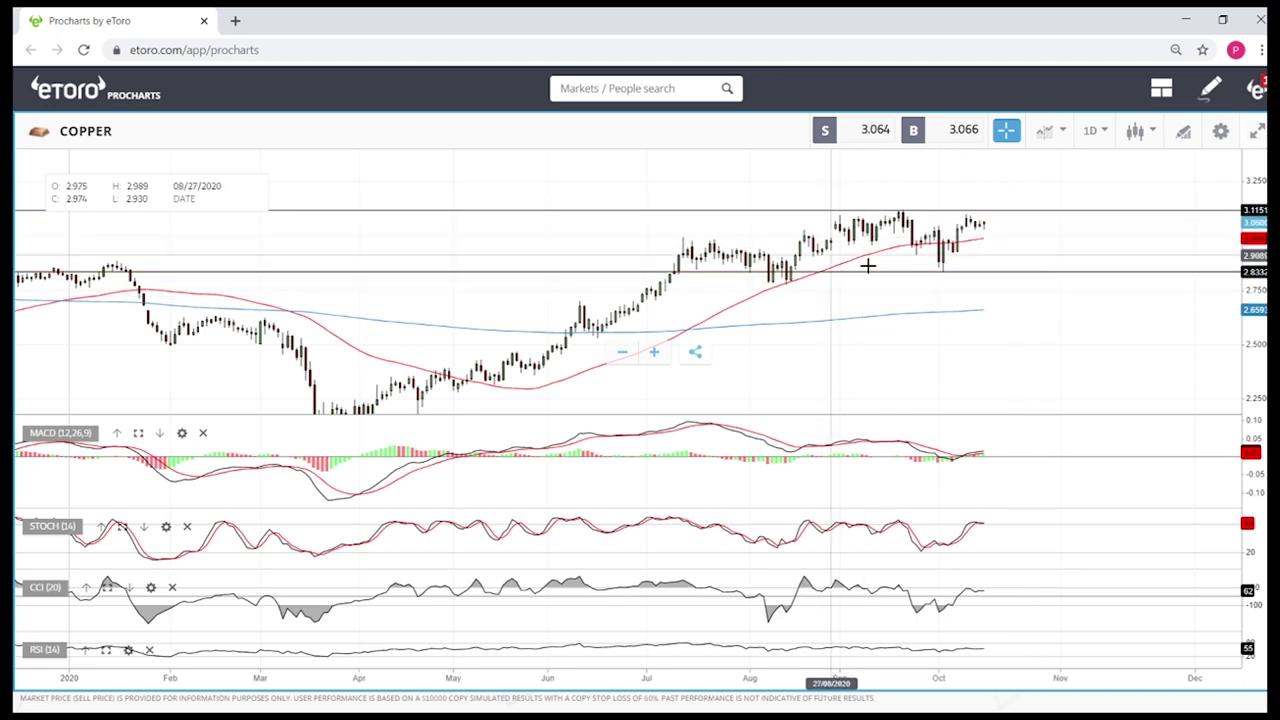
pyautogui.click(780, 270)
pyautogui.click(1080, 320)
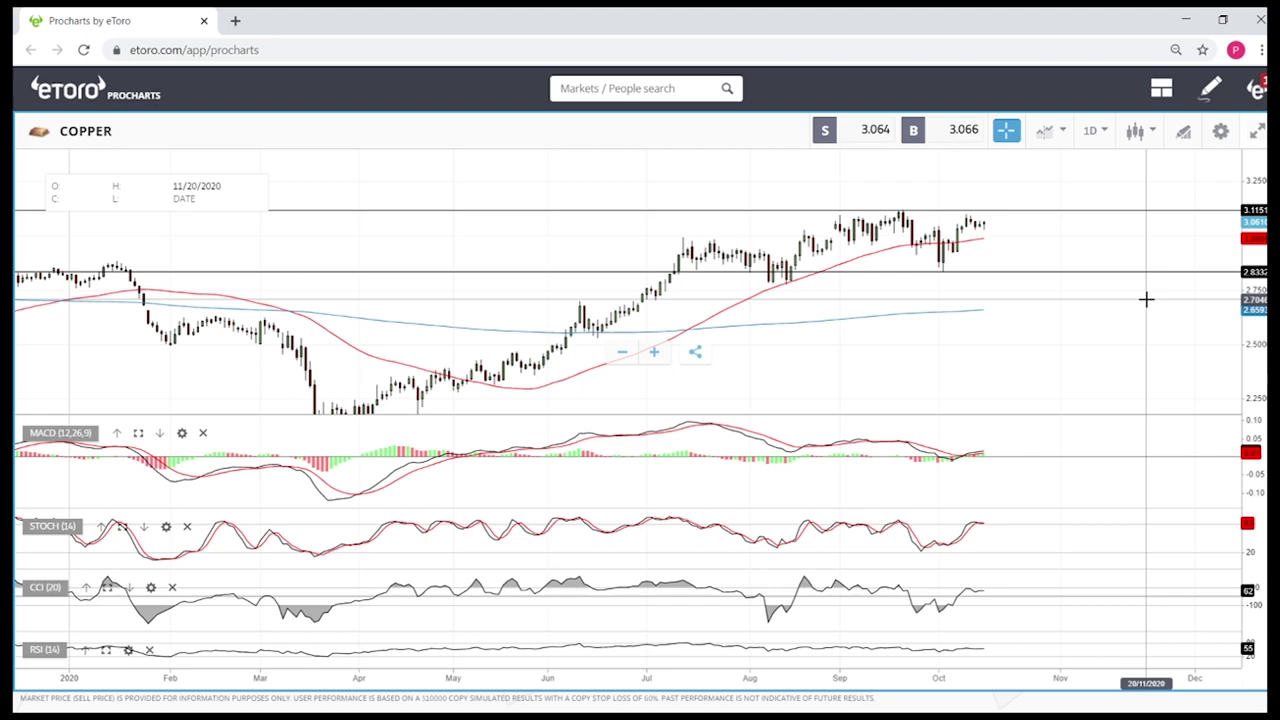
# Examine COPPER's MACD and stochastic readings together with the June to October candles and the lower horizontal line
pyautogui.scroll(5, 1074, 486)
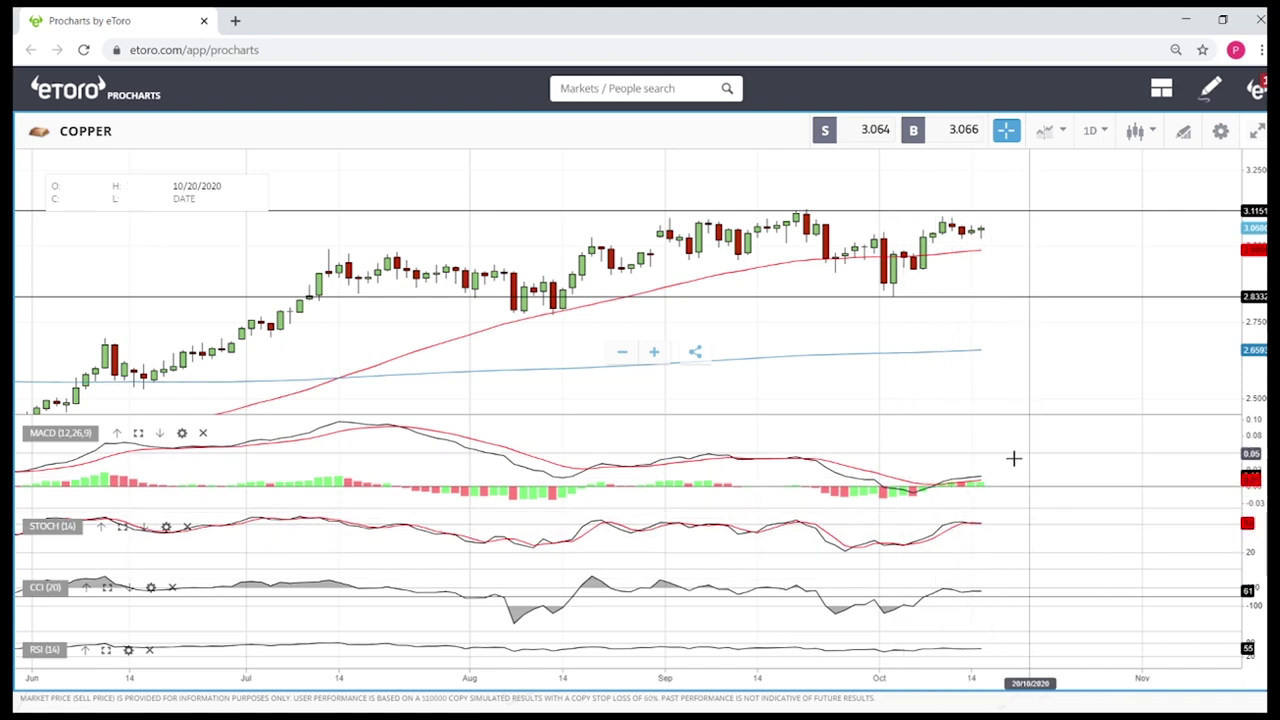
pyautogui.scroll(5, 938, 476)
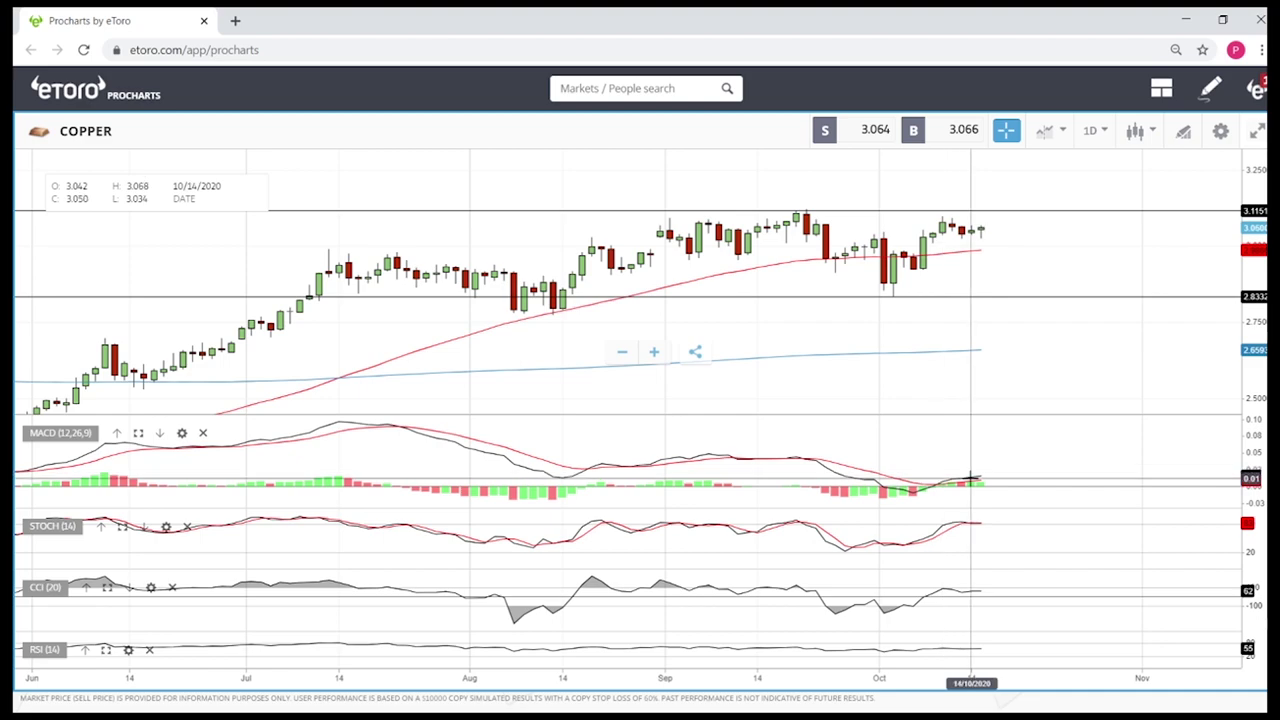
pyautogui.scroll(-10, 975, 532)
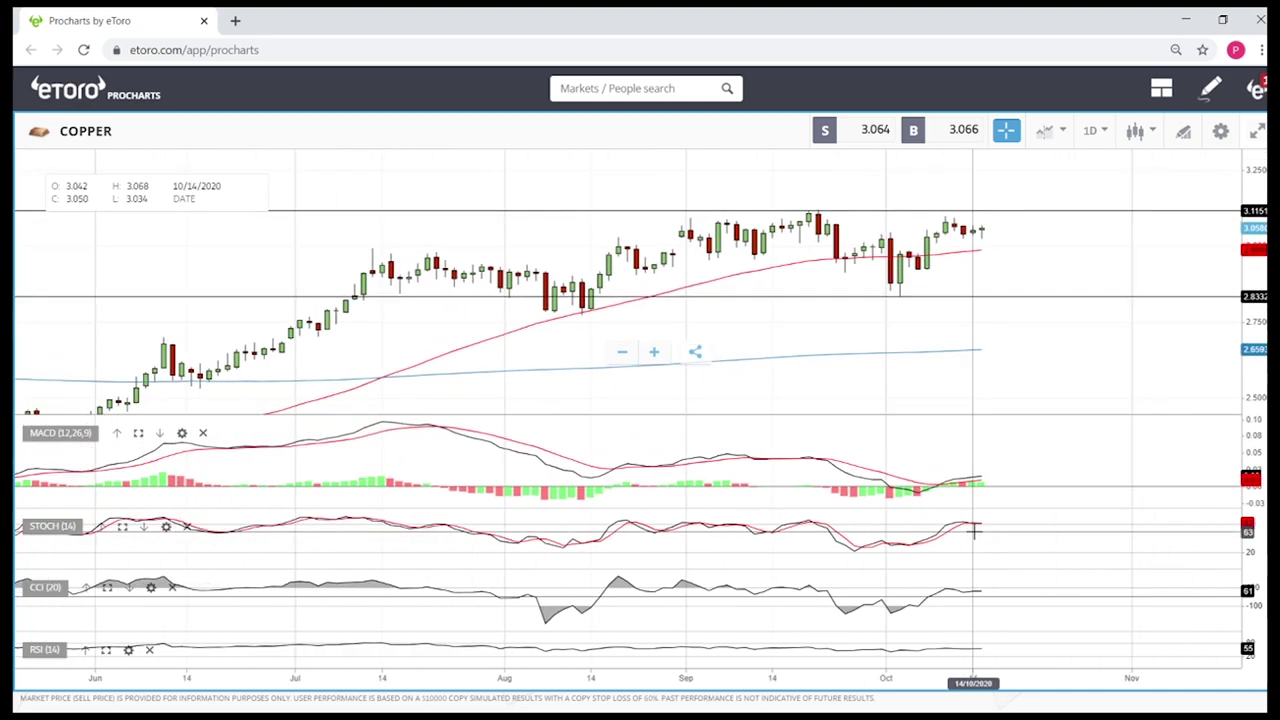
pyautogui.scroll(5, 1037, 402)
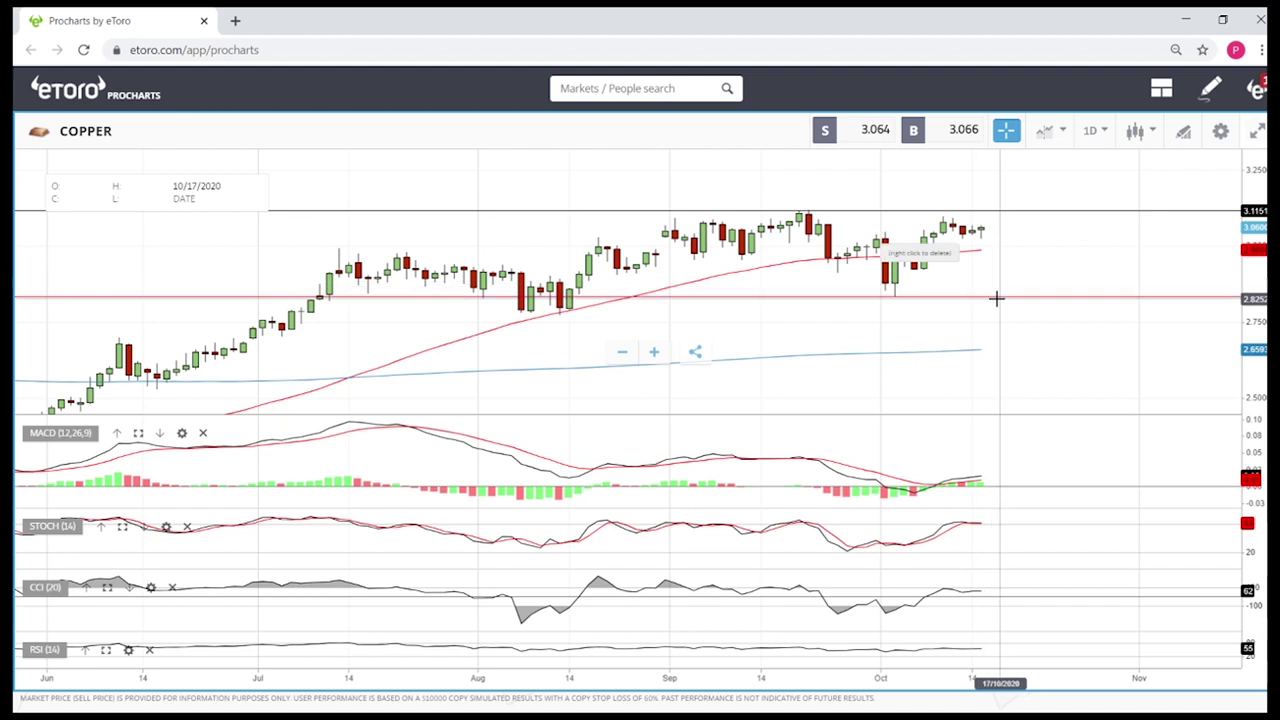
pyautogui.moveTo(996, 299); pyautogui.dragTo(994, 296)
pyautogui.scroll(-5, 985, 360)
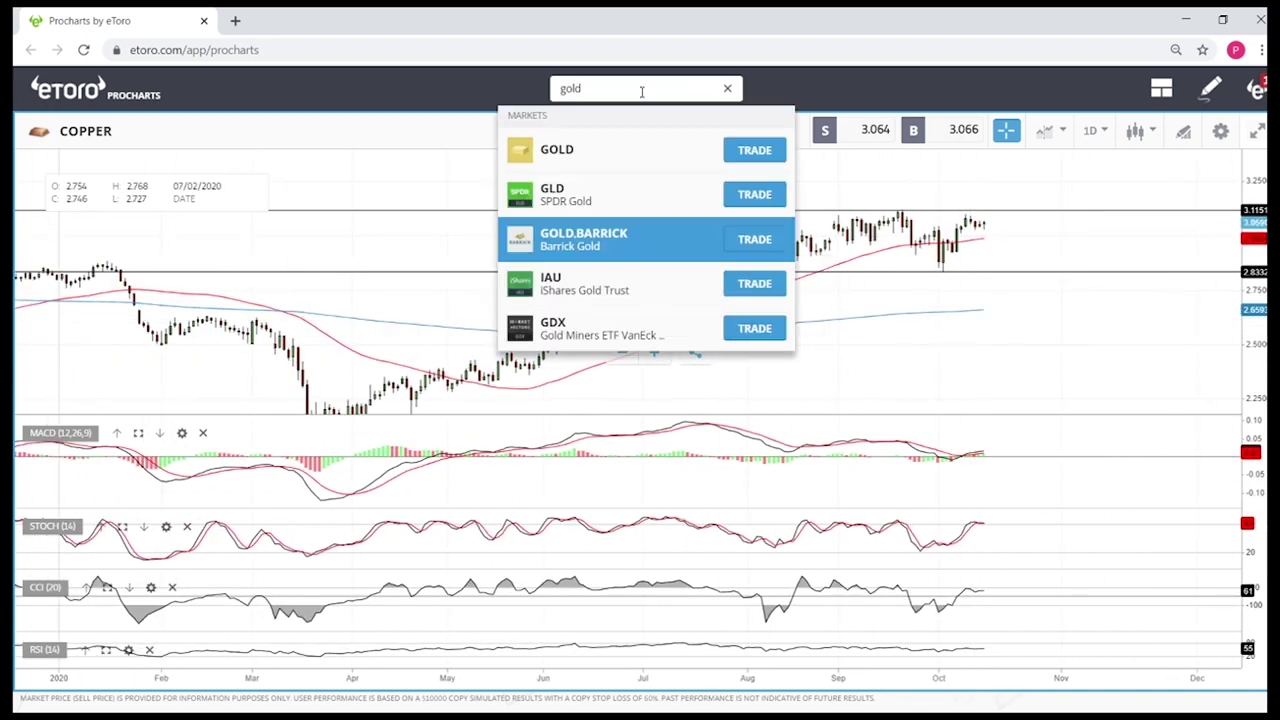
# Open the GOLD chart from the gold search results and show its daily candles from July to October
pyautogui.click(589, 147)
pyautogui.scroll(8, 1003, 289)
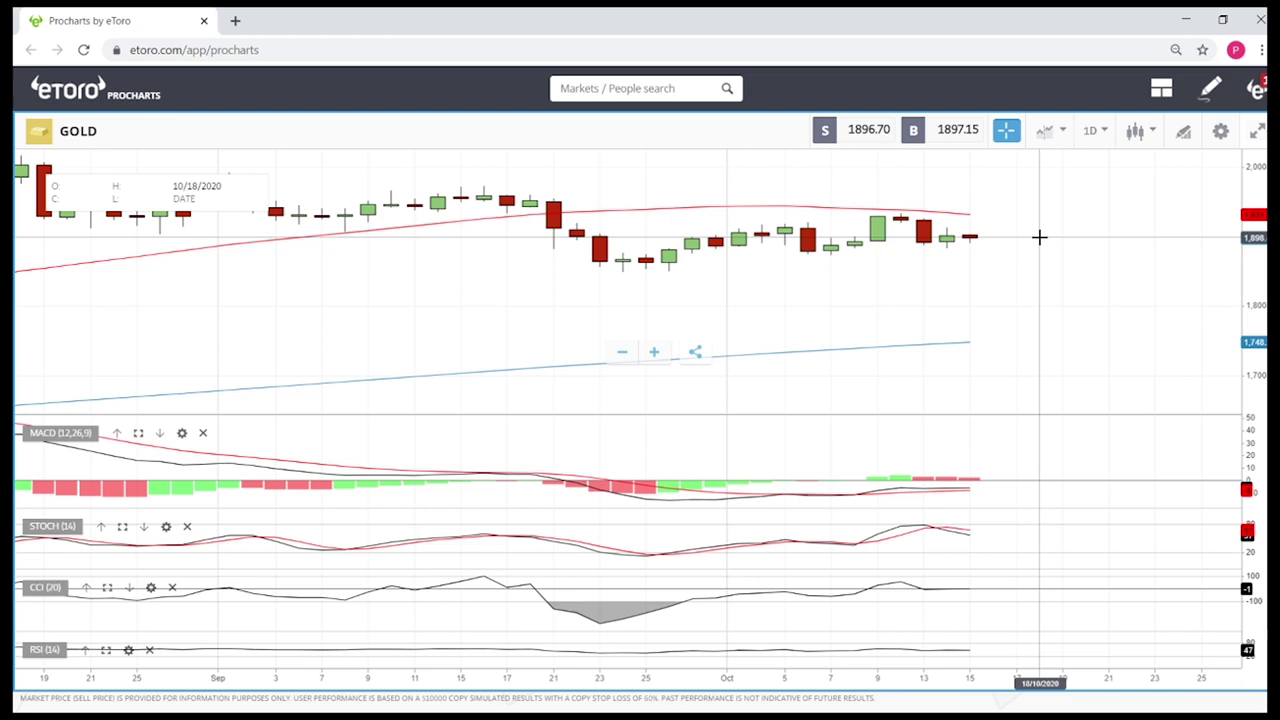
pyautogui.scroll(-6, 1039, 237)
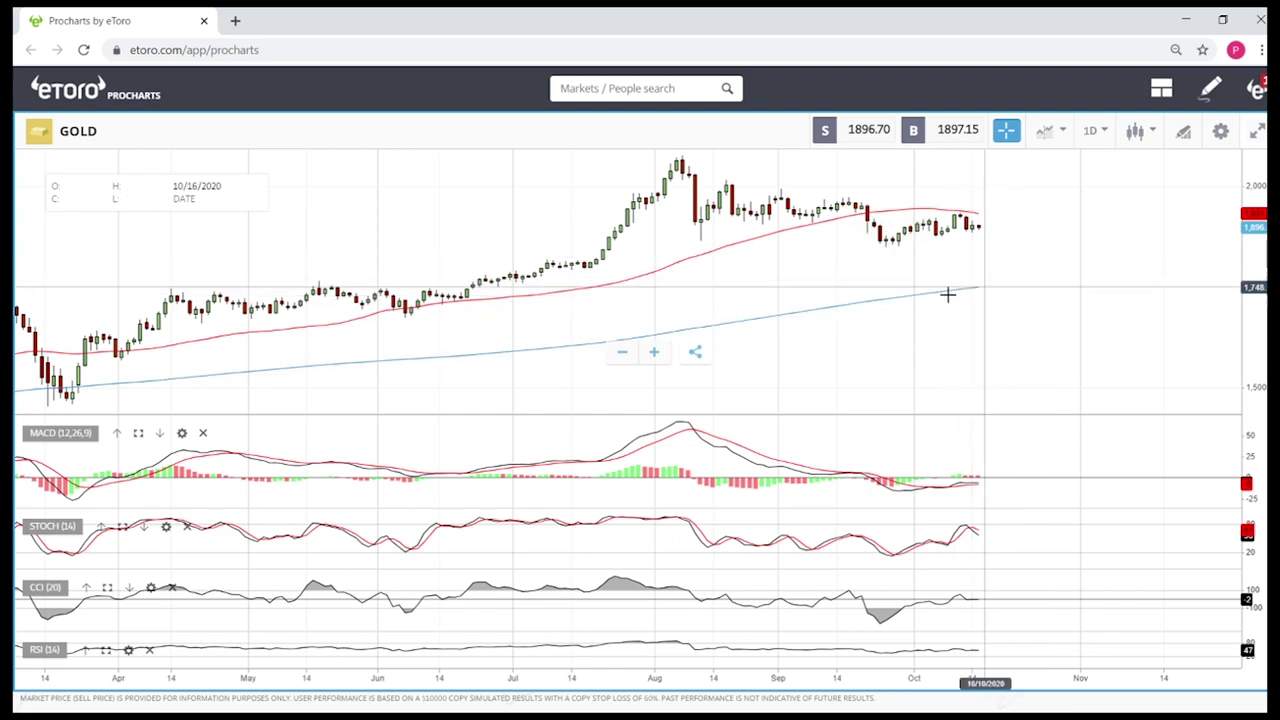
pyautogui.scroll(5, 1057, 291)
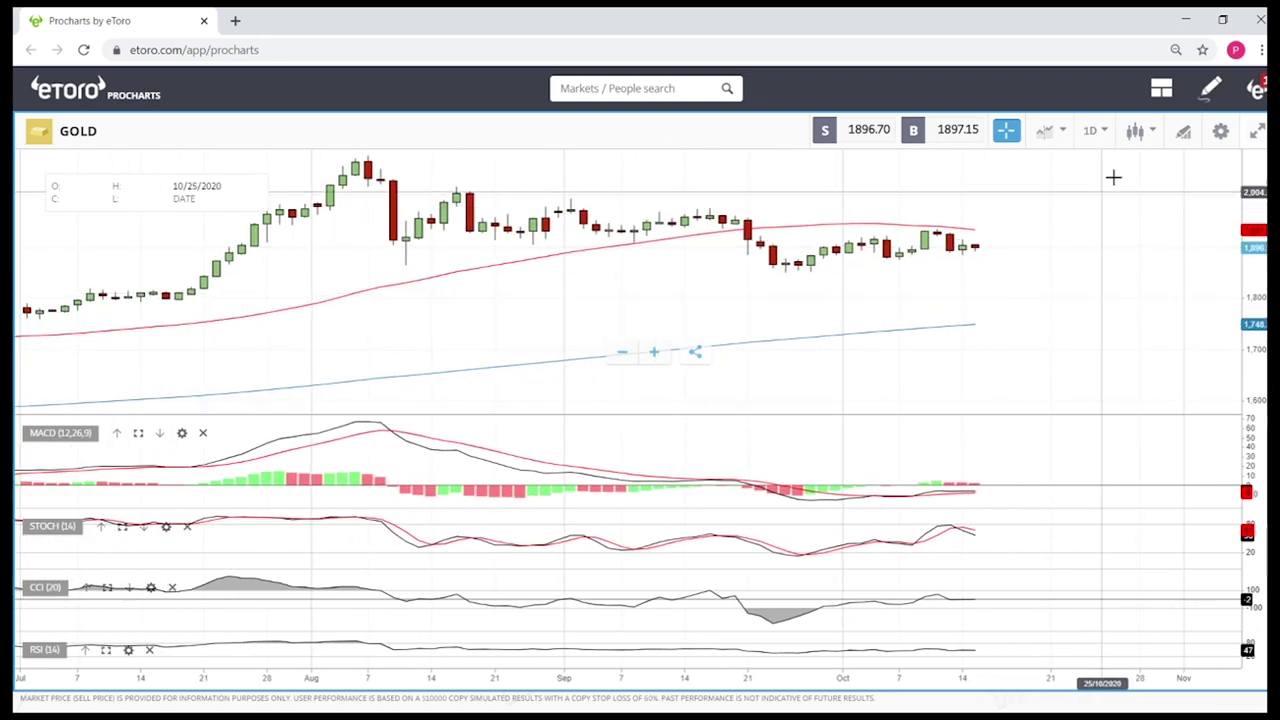
# Draw a descending trend line on the GOLD chart from the 18 August high through the mid-October high
pyautogui.click(1183, 131)
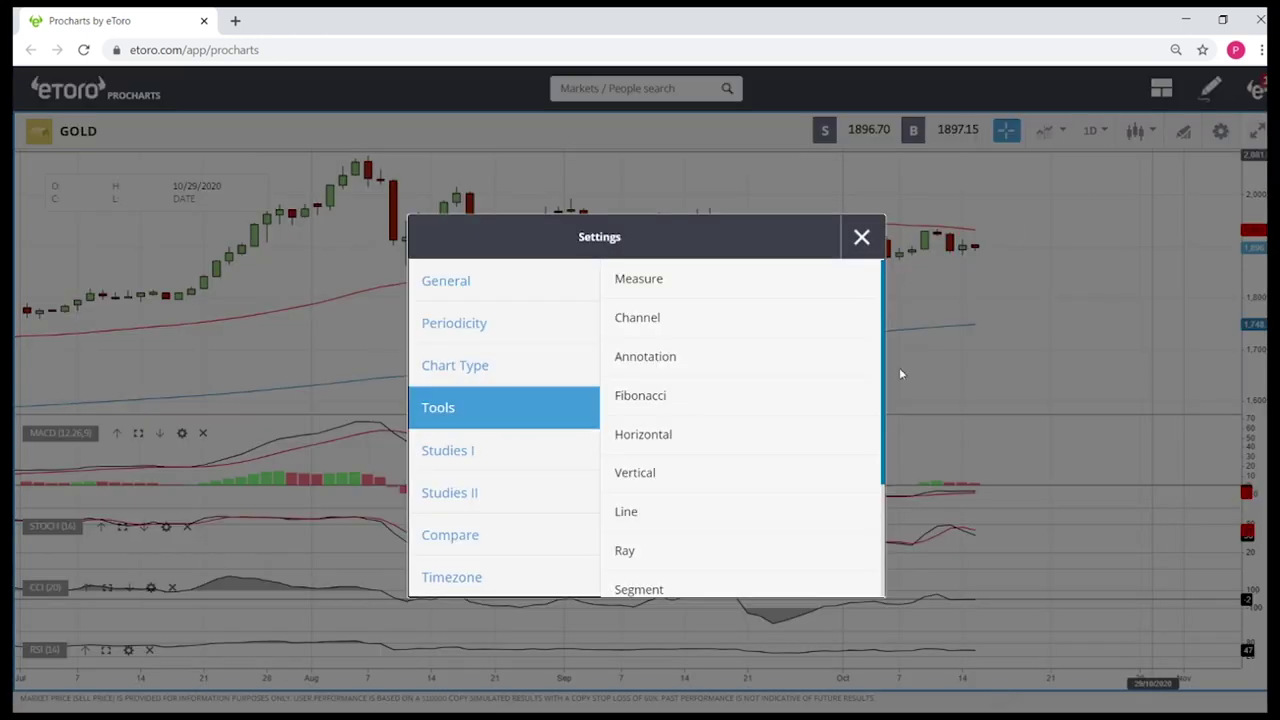
pyautogui.click(651, 517)
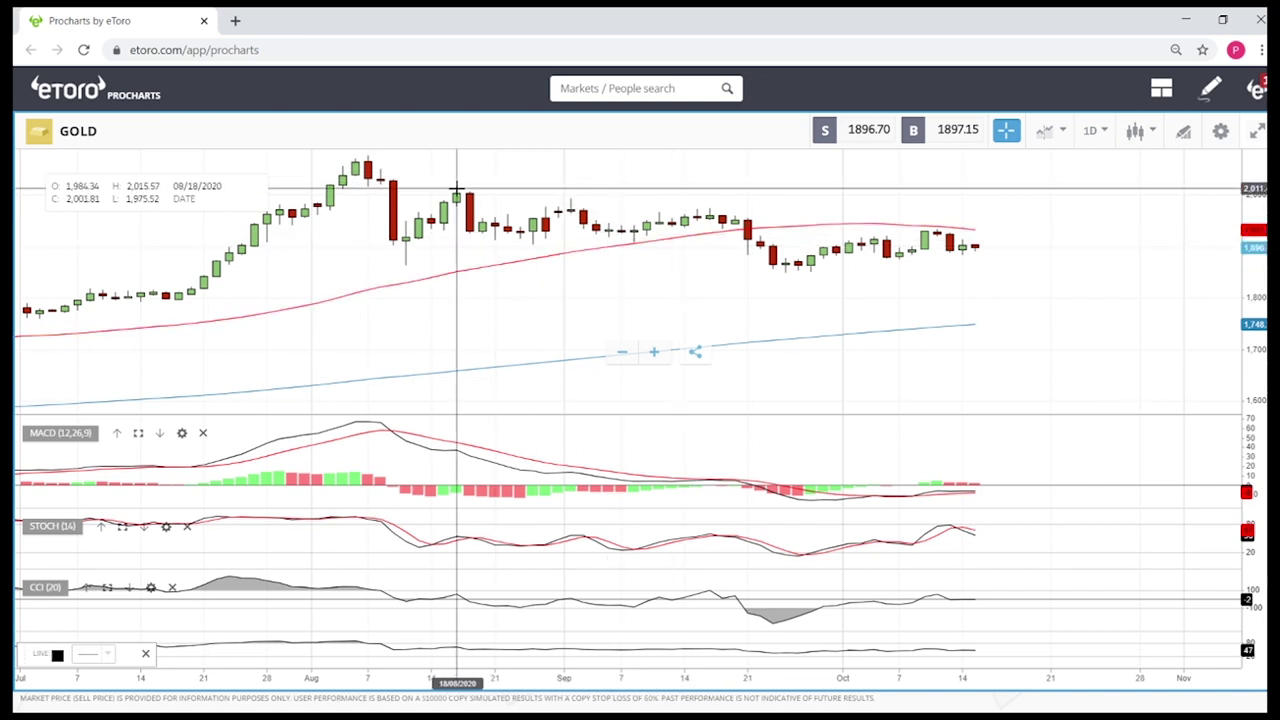
pyautogui.click(457, 188)
pyautogui.click(940, 230)
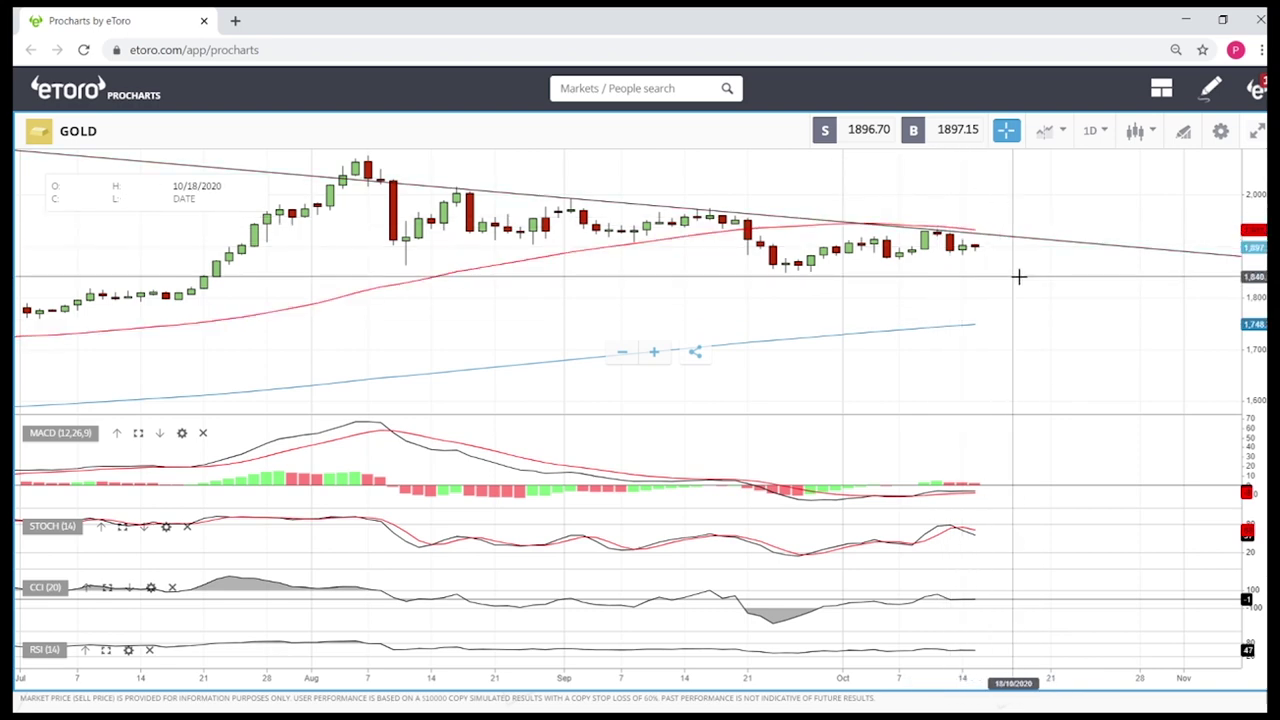
# Draw a shaded rectangle on the GOLD chart over the resistance zone below about 2,017, from 3 August to just past the latest candle
pyautogui.click(1183, 140)
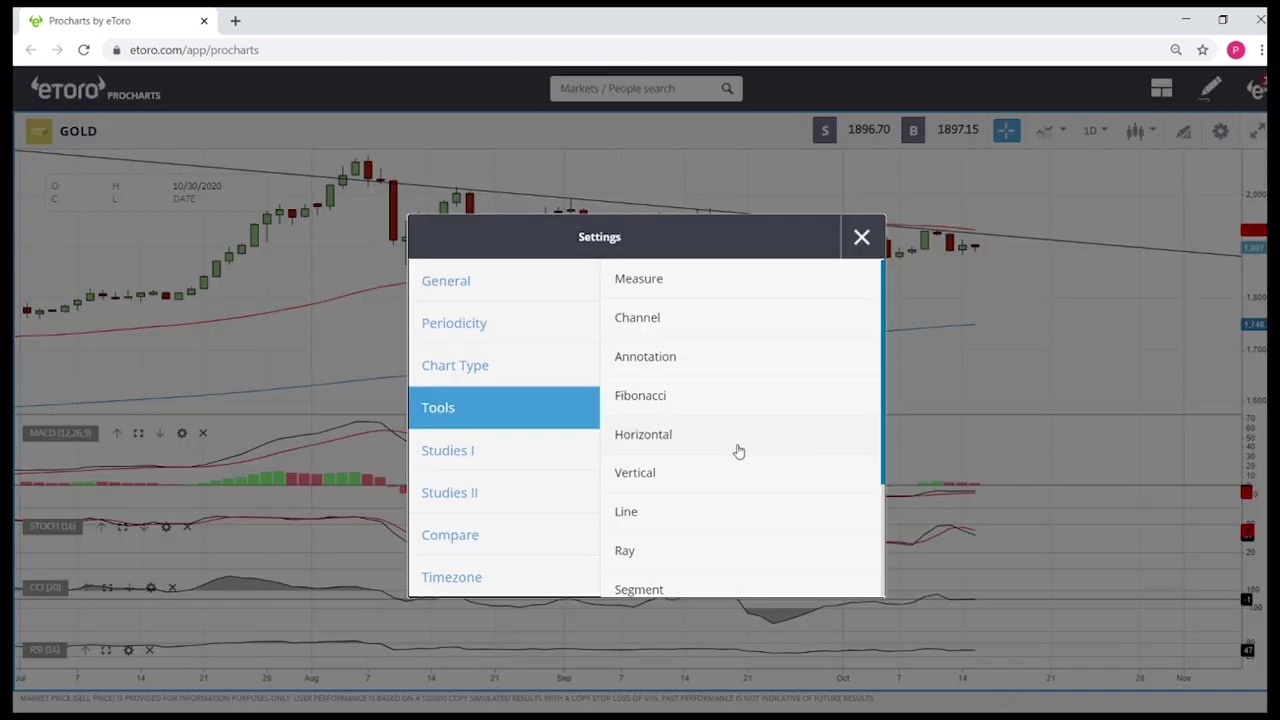
pyautogui.scroll(-3, 737, 449)
pyautogui.click(697, 457)
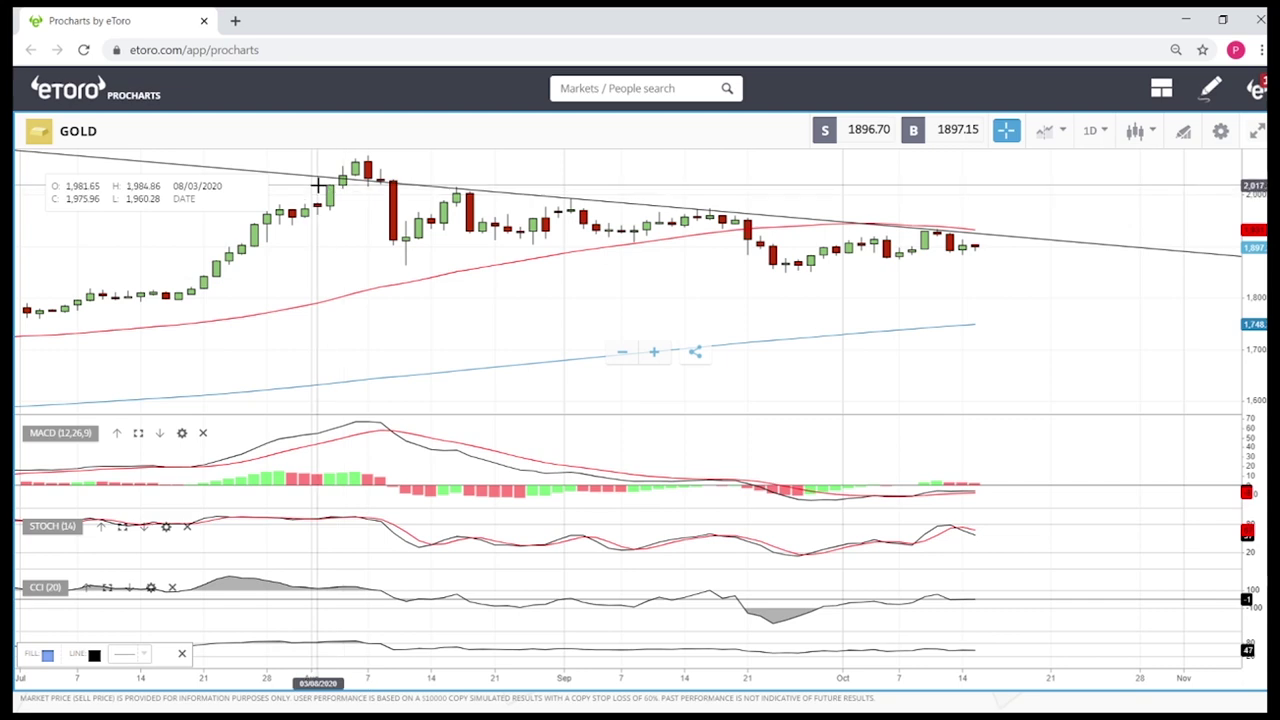
pyautogui.moveTo(317, 186); pyautogui.dragTo(1025, 214)
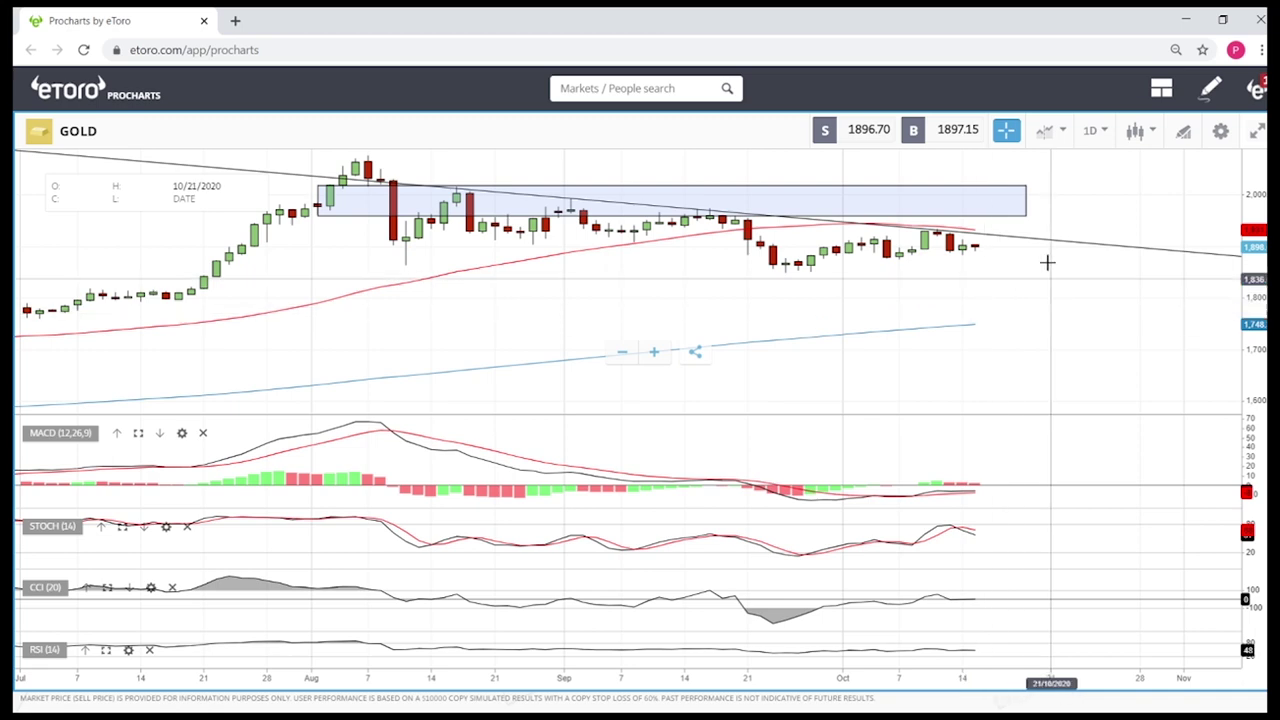
# Draw a horizontal support line on the GOLD chart at about 1,857, along the late-September lows
pyautogui.moveTo(982, 282)
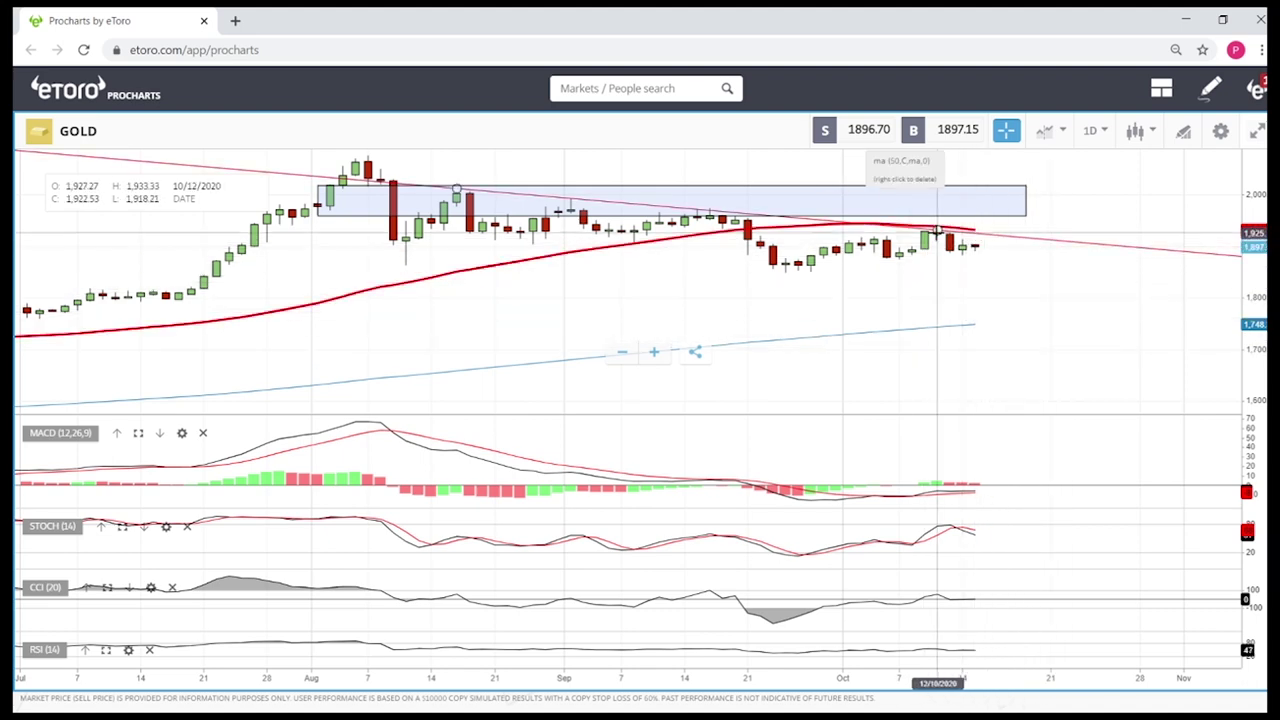
pyautogui.click(1181, 148)
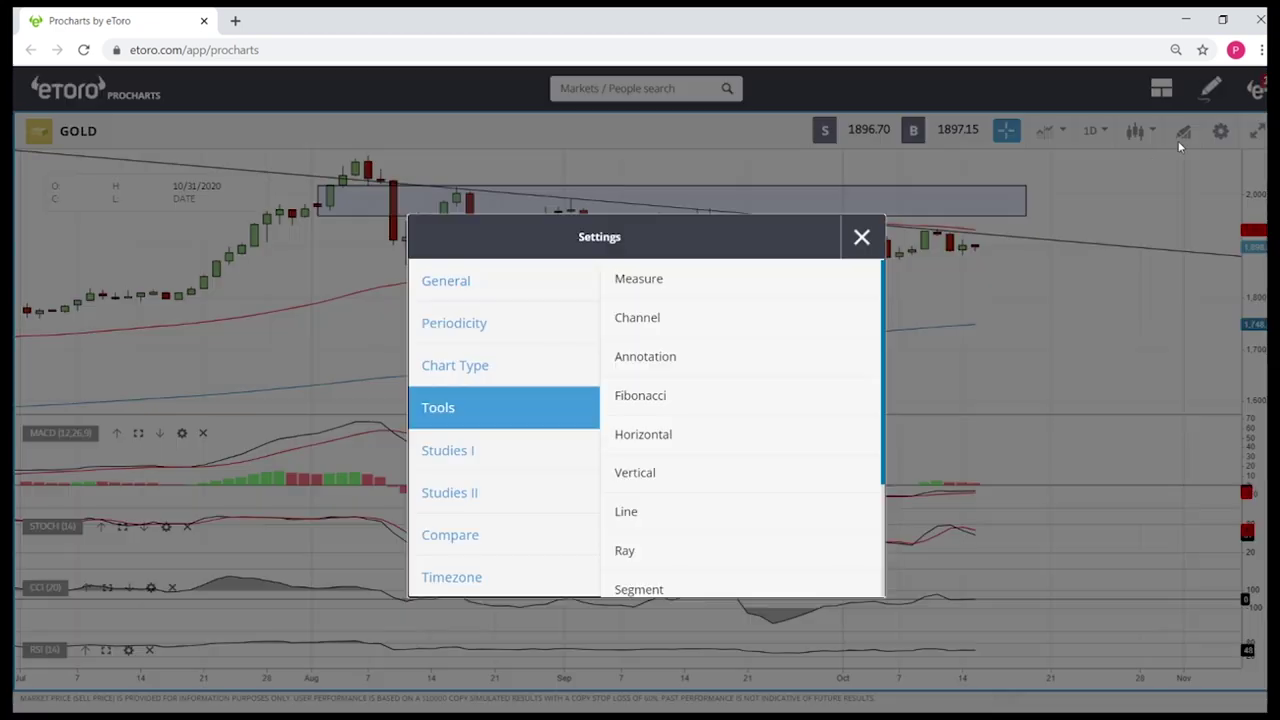
pyautogui.click(666, 510)
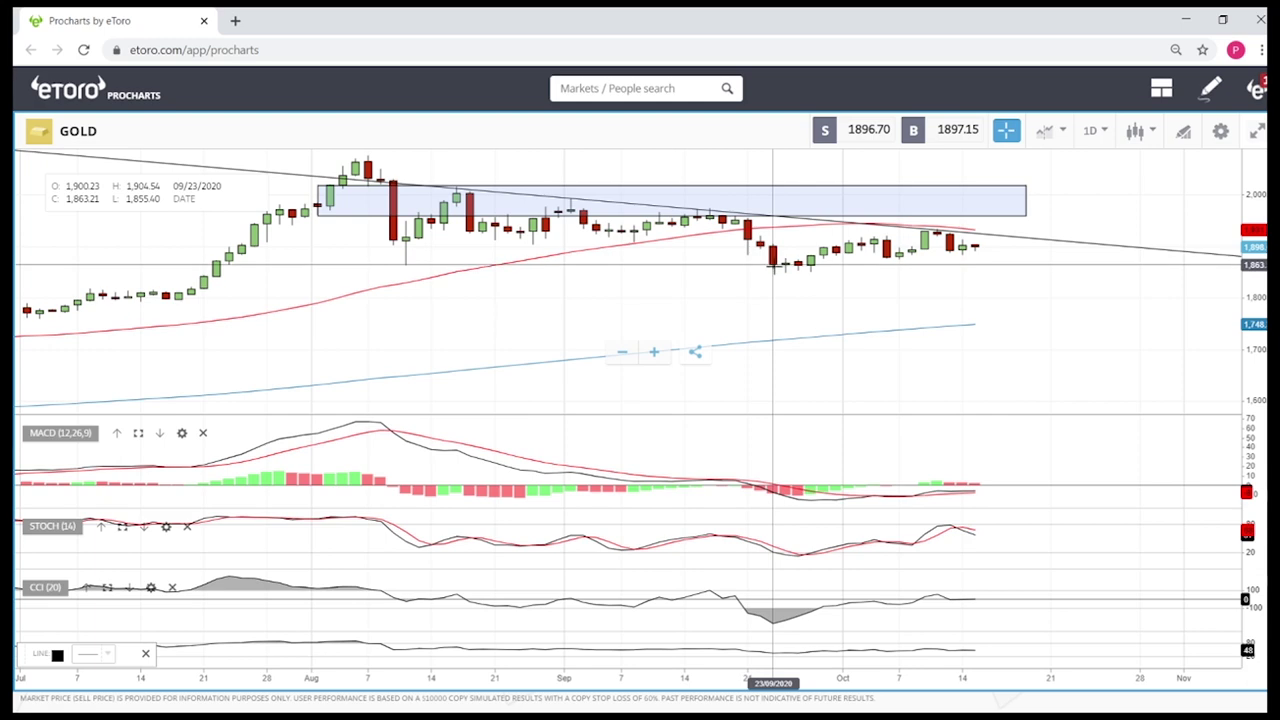
pyautogui.click(1181, 135)
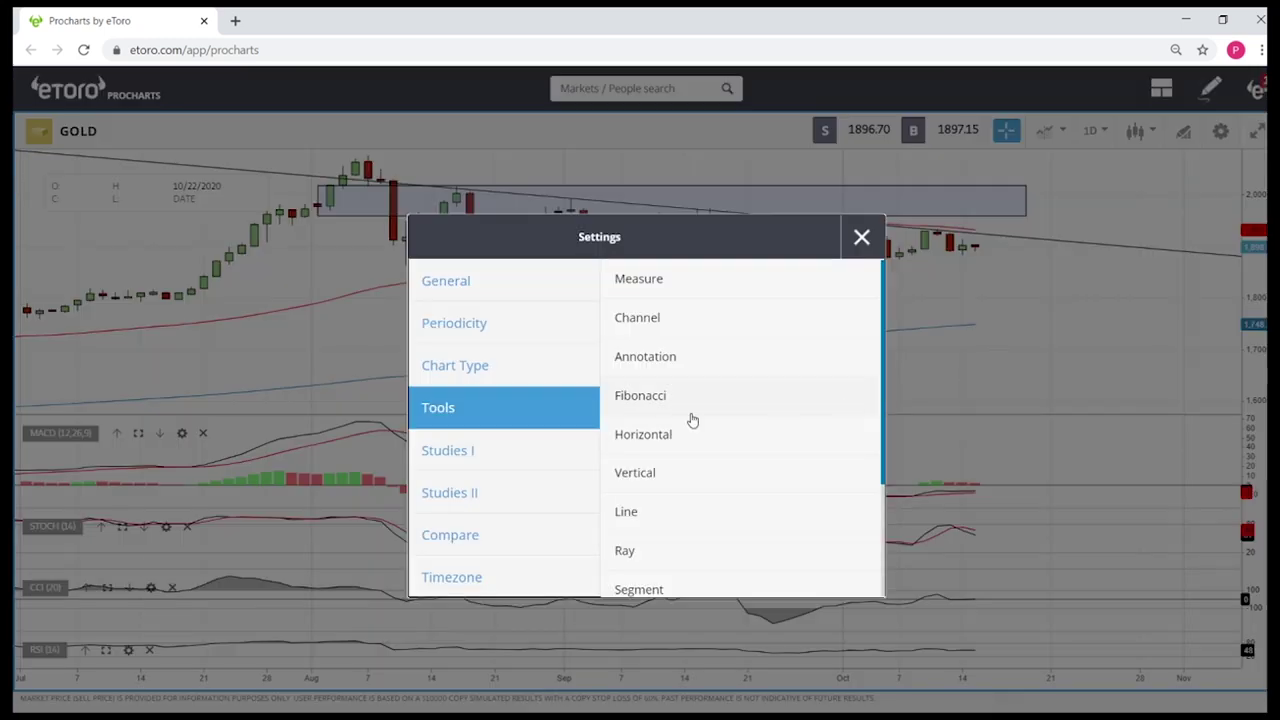
pyautogui.click(689, 428)
pyautogui.click(790, 267)
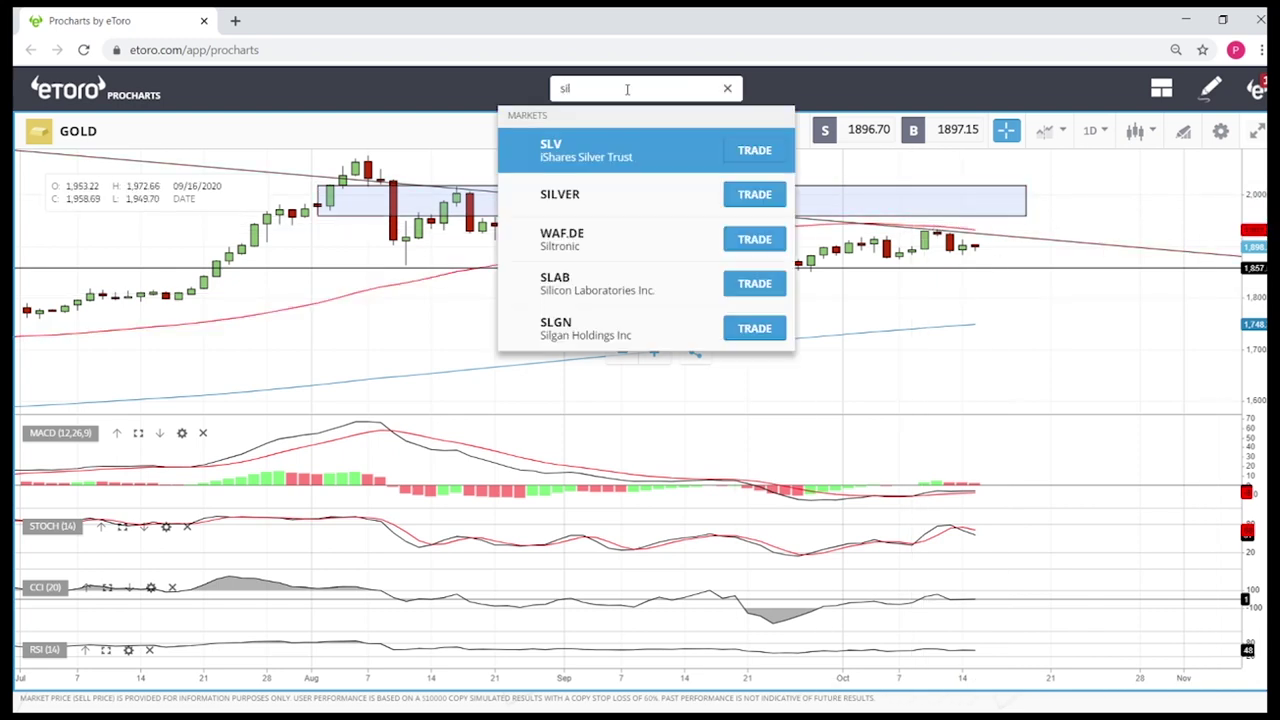
# Open the SILVER chart from the silver search results and draw a horizontal support line at about 20.05
pyautogui.click(600, 194)
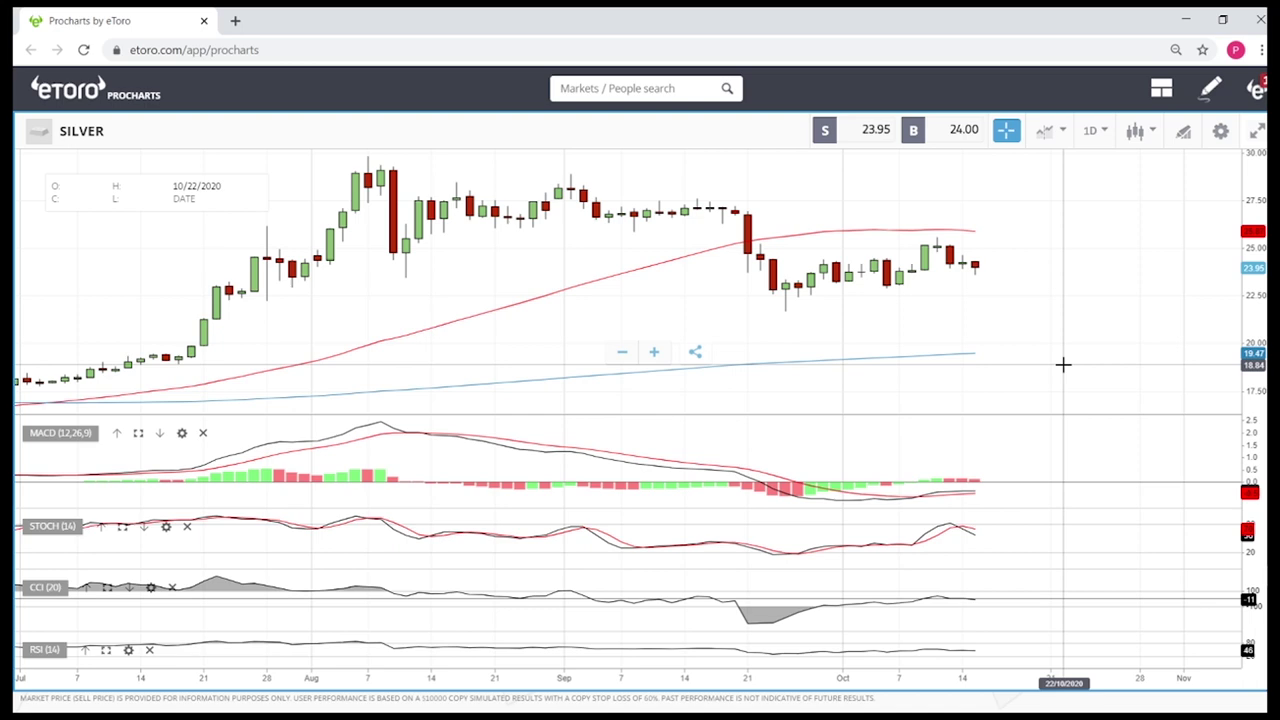
pyautogui.click(1186, 133)
pyautogui.click(643, 436)
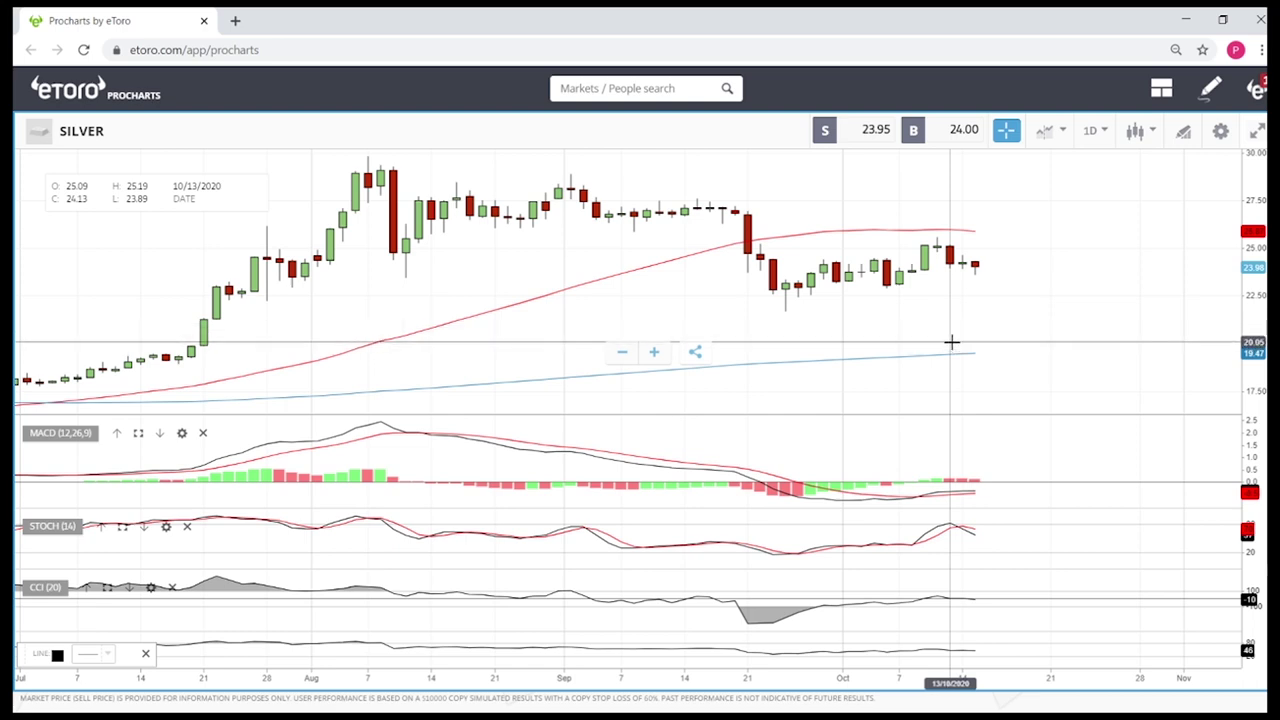
pyautogui.click(951, 342)
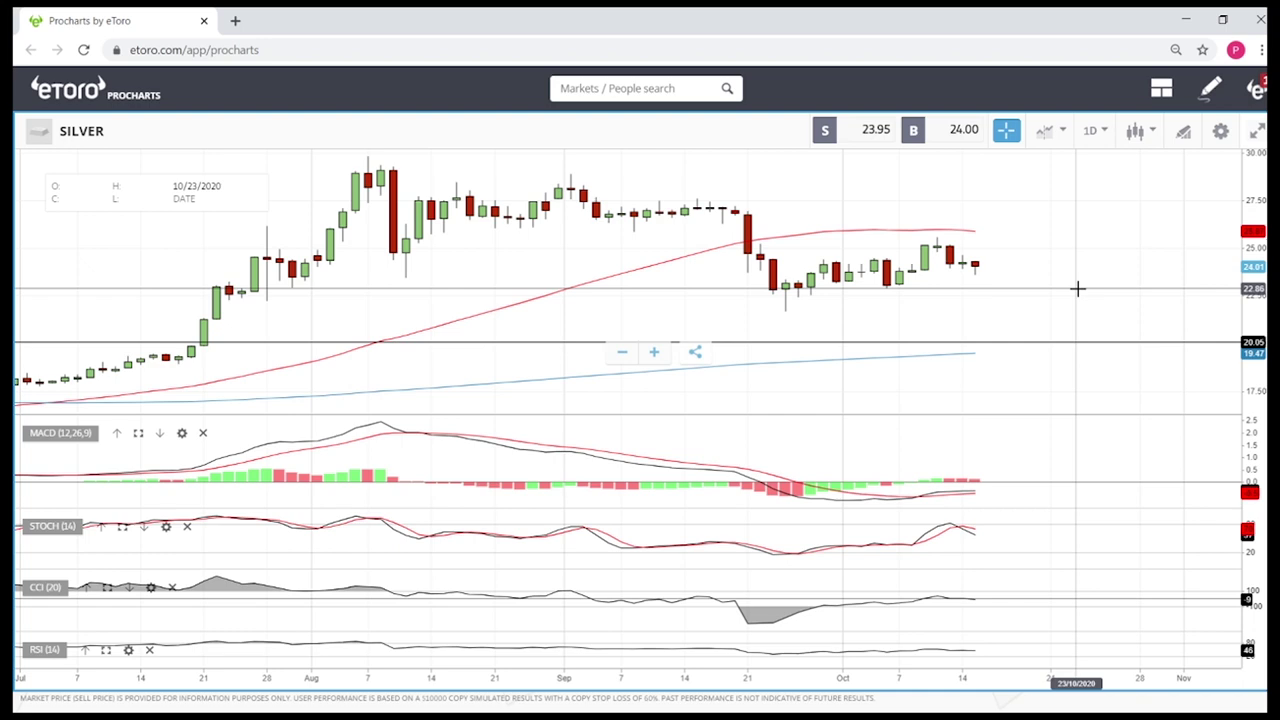
# Find and open the COCOA chart, showing its daily candles from mid-2019 to October 2020
pyautogui.click(665, 95)
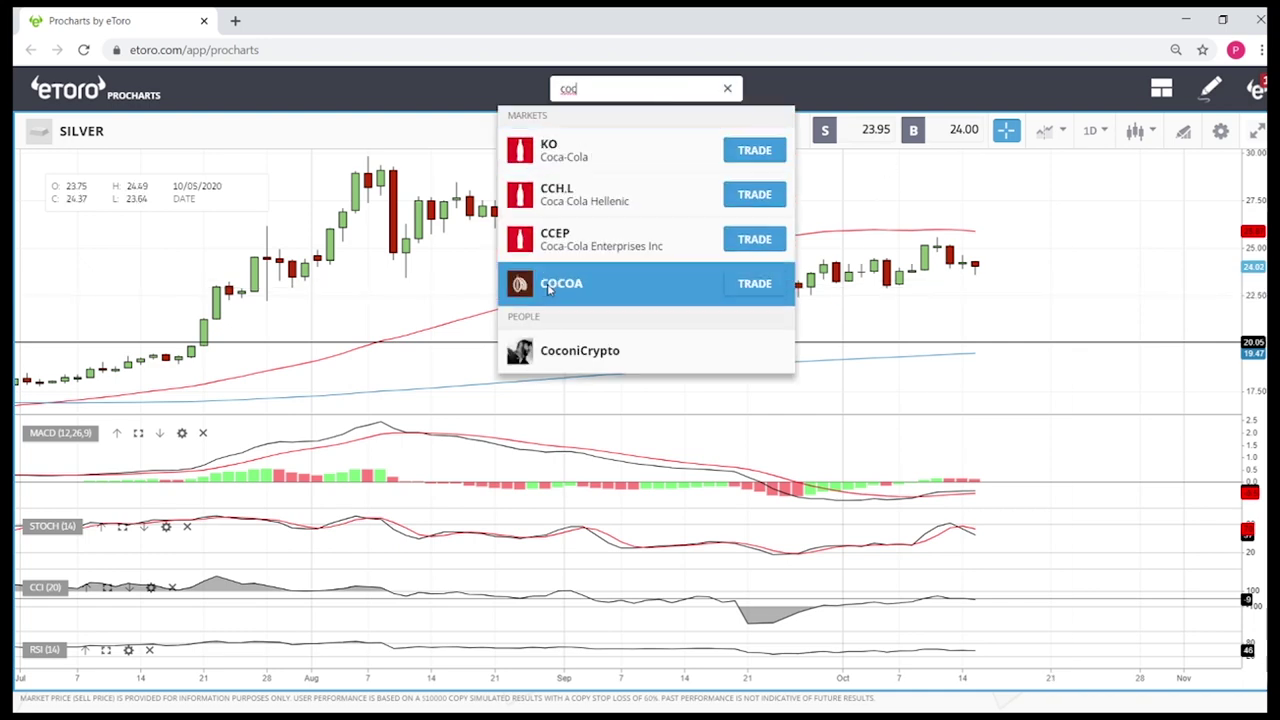
pyautogui.click(620, 283)
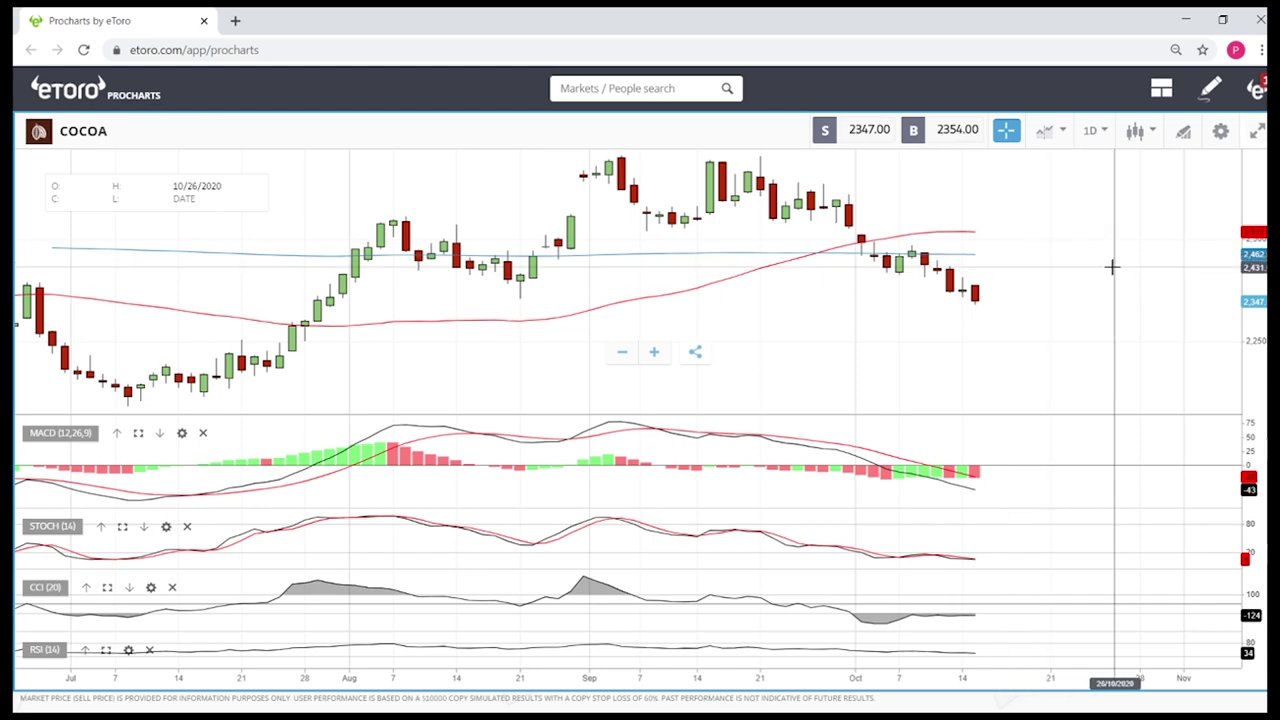
pyautogui.scroll(-3, 1070, 244)
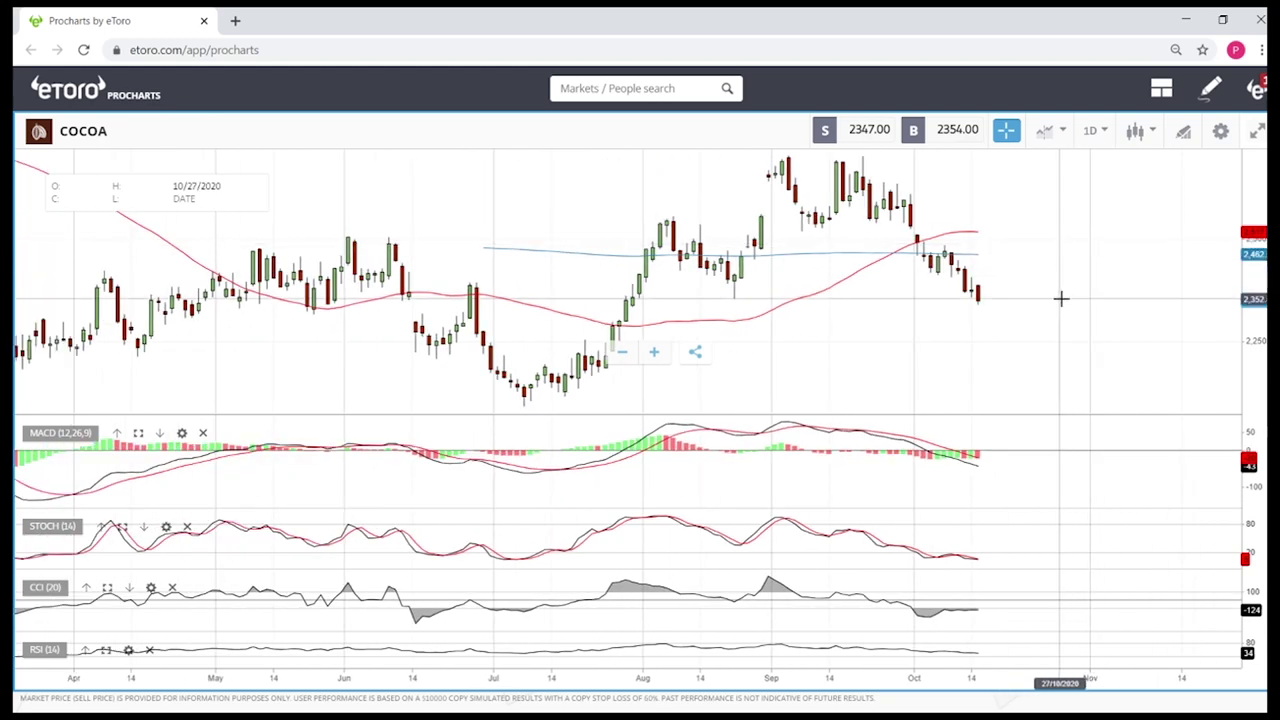
pyautogui.scroll(-3, 1061, 298)
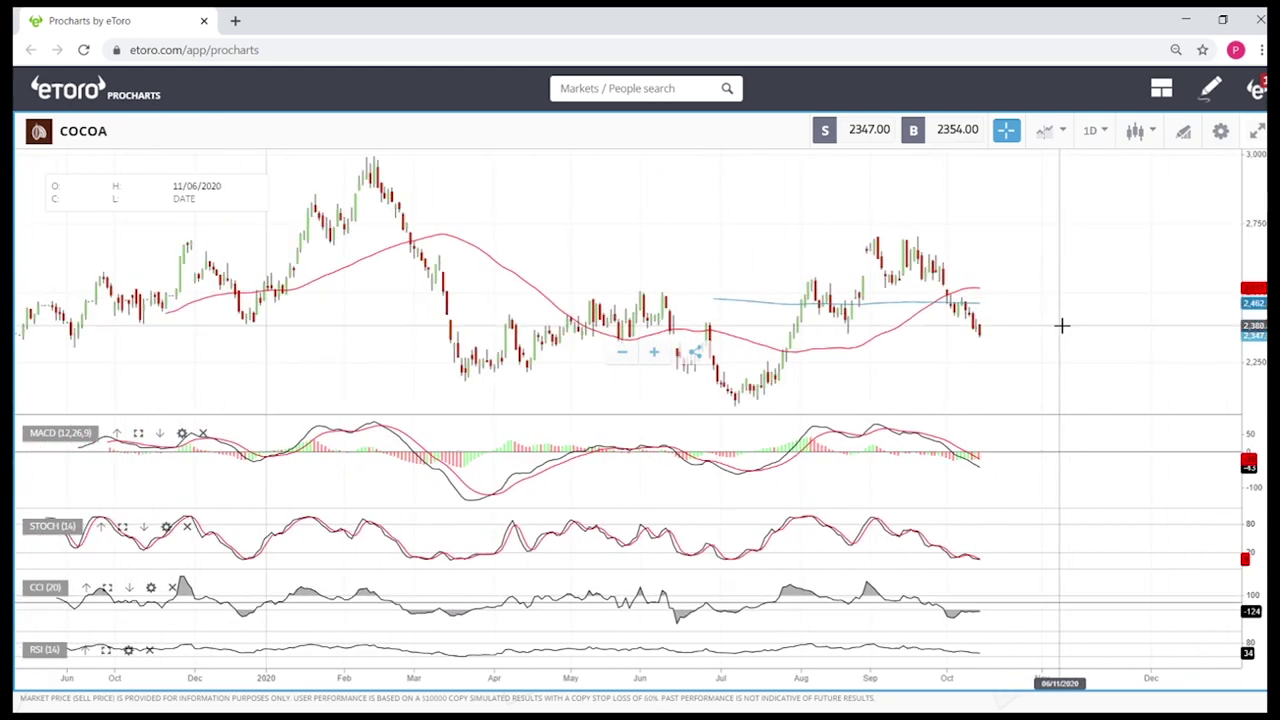
# Draw a horizontal support line on the COCOA chart just below the latest October candle
pyautogui.click(1185, 131)
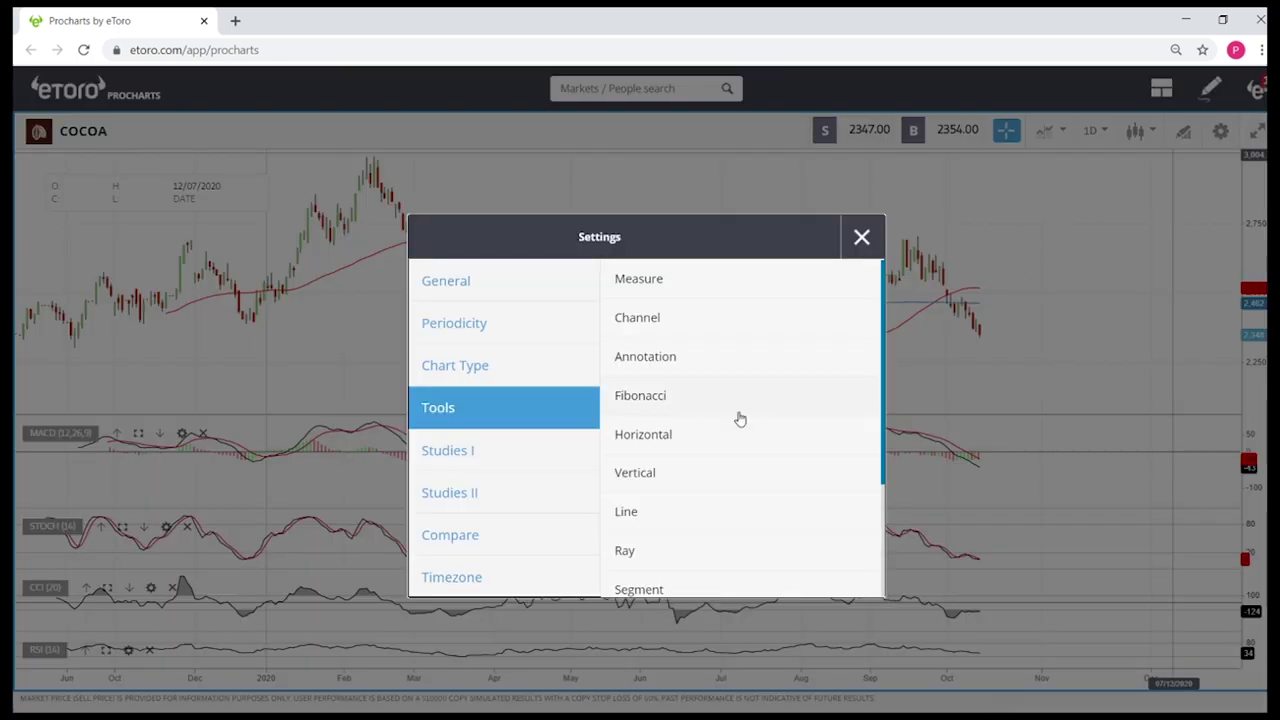
pyautogui.click(664, 440)
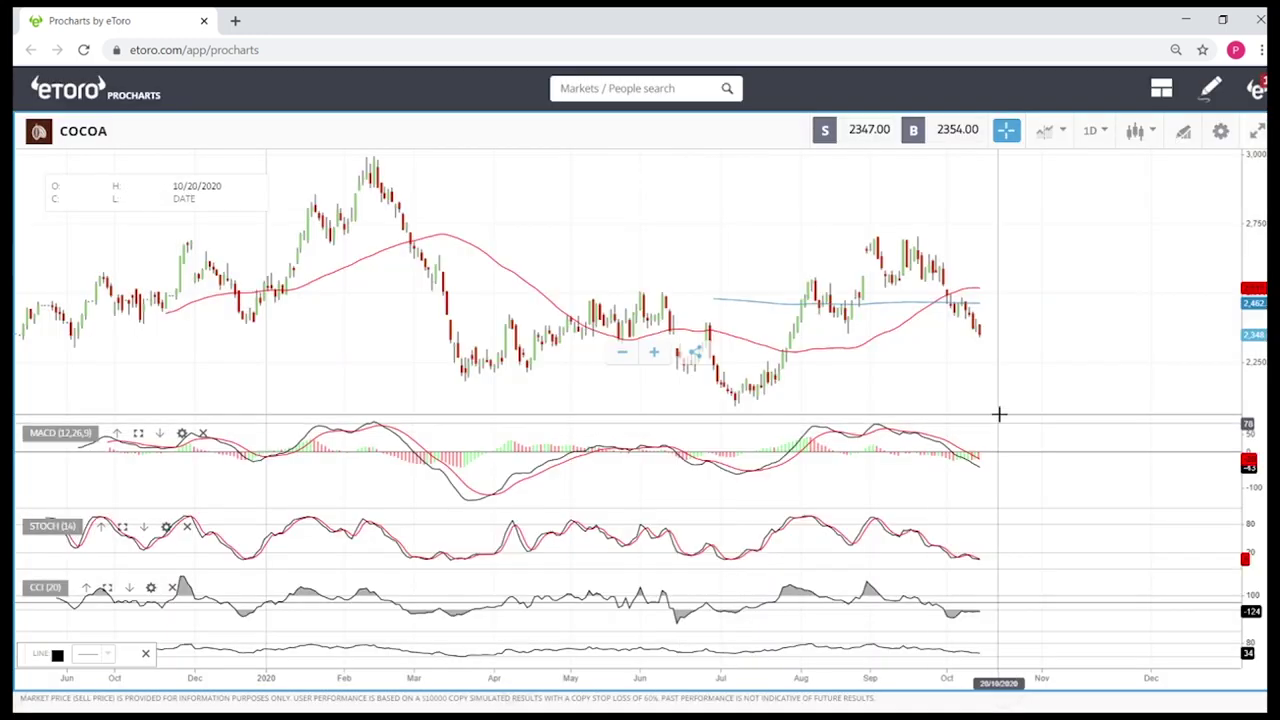
pyautogui.click(958, 339)
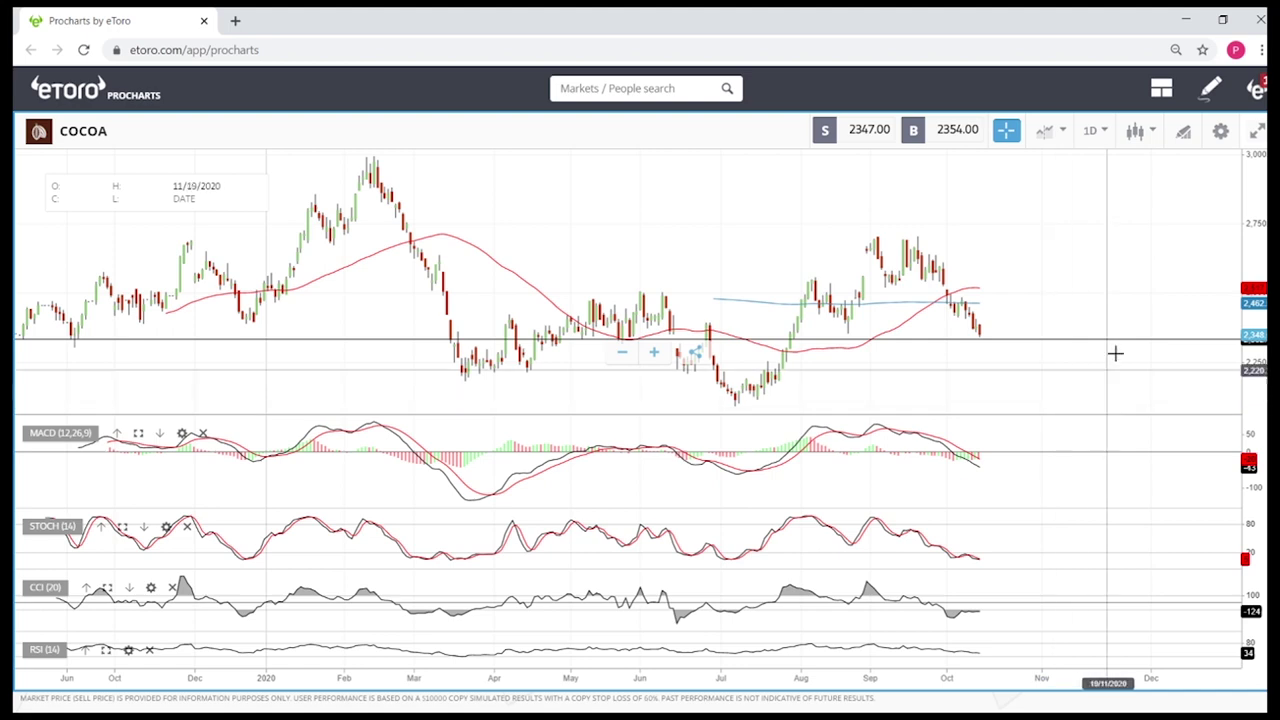
# Draw a horizontal resistance line on the COCOA chart at about 2,707, along the September highs
pyautogui.moveTo(920, 374); pyautogui.dragTo(1118, 390)
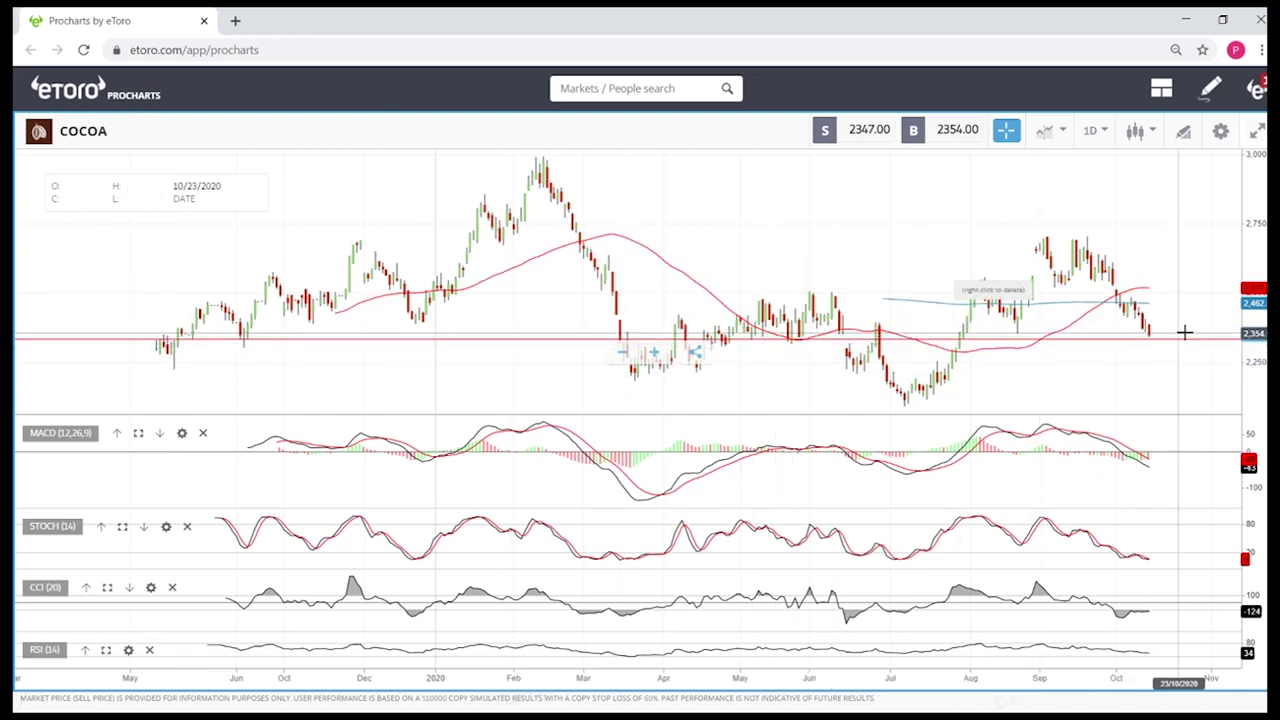
pyautogui.scroll(2, 1165, 385)
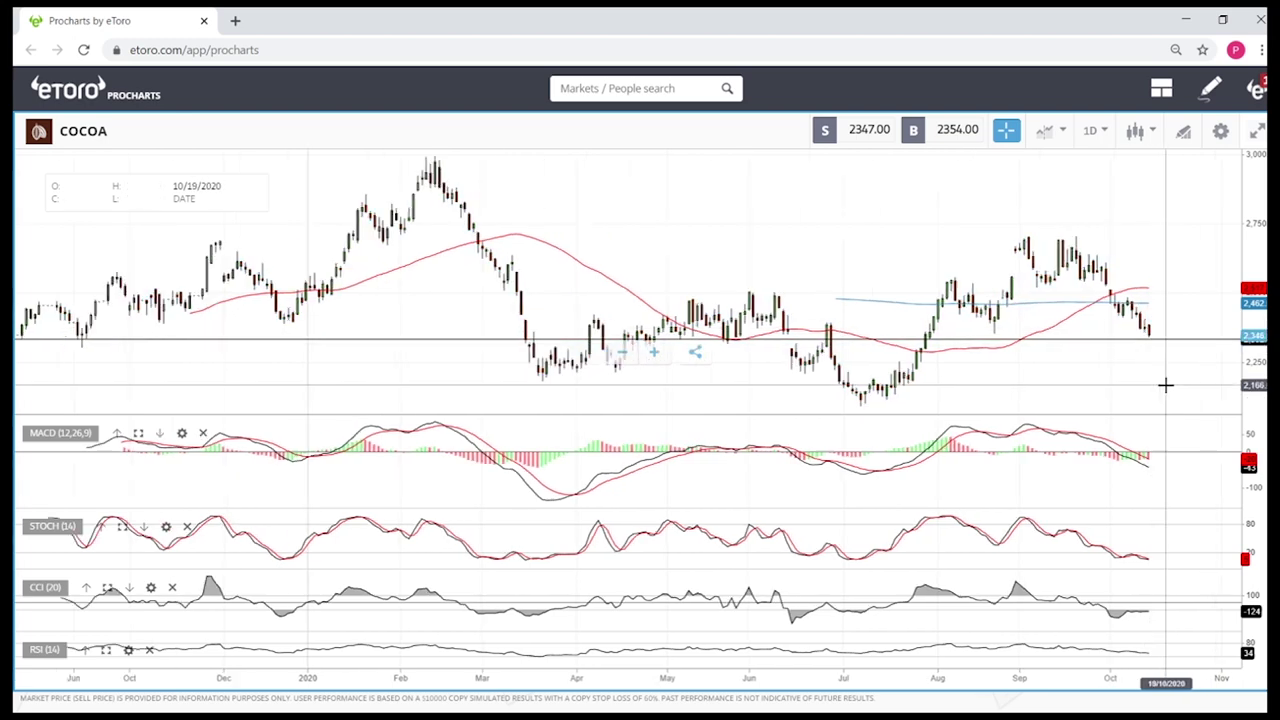
pyautogui.scroll(2, 1165, 385)
pyautogui.moveTo(1165, 385); pyautogui.dragTo(929, 297)
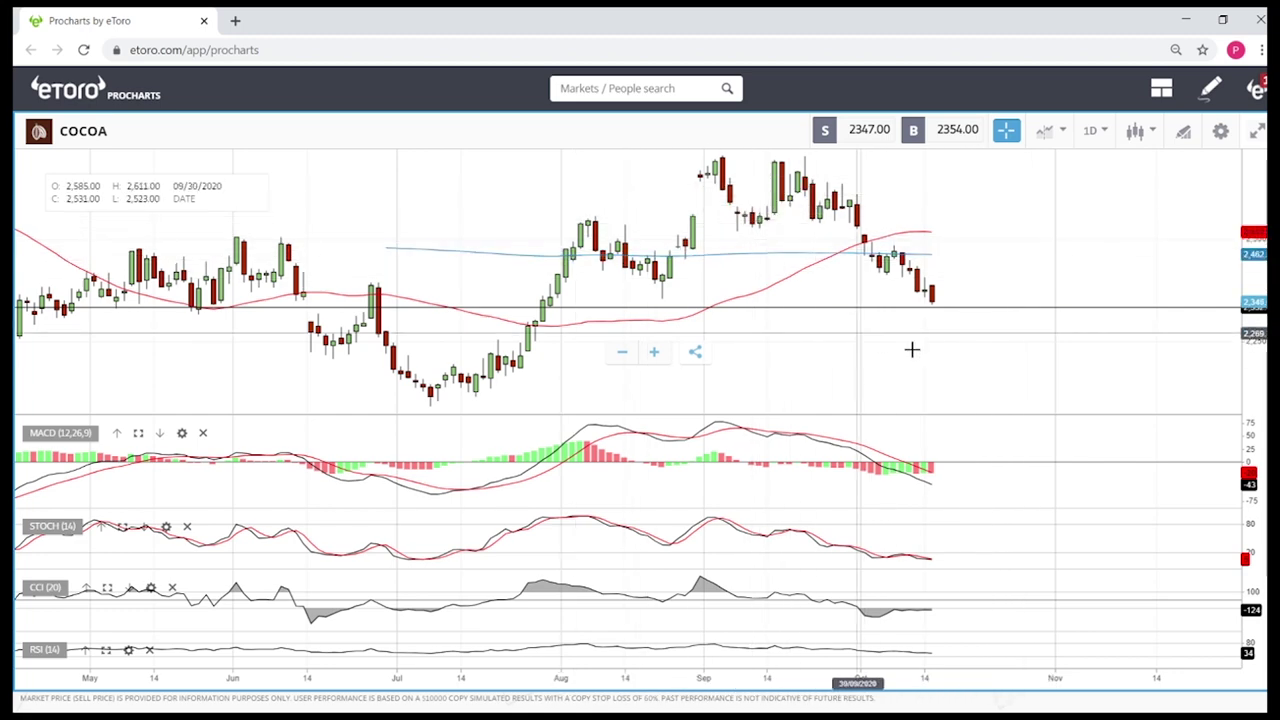
pyautogui.scroll(-5, 912, 383)
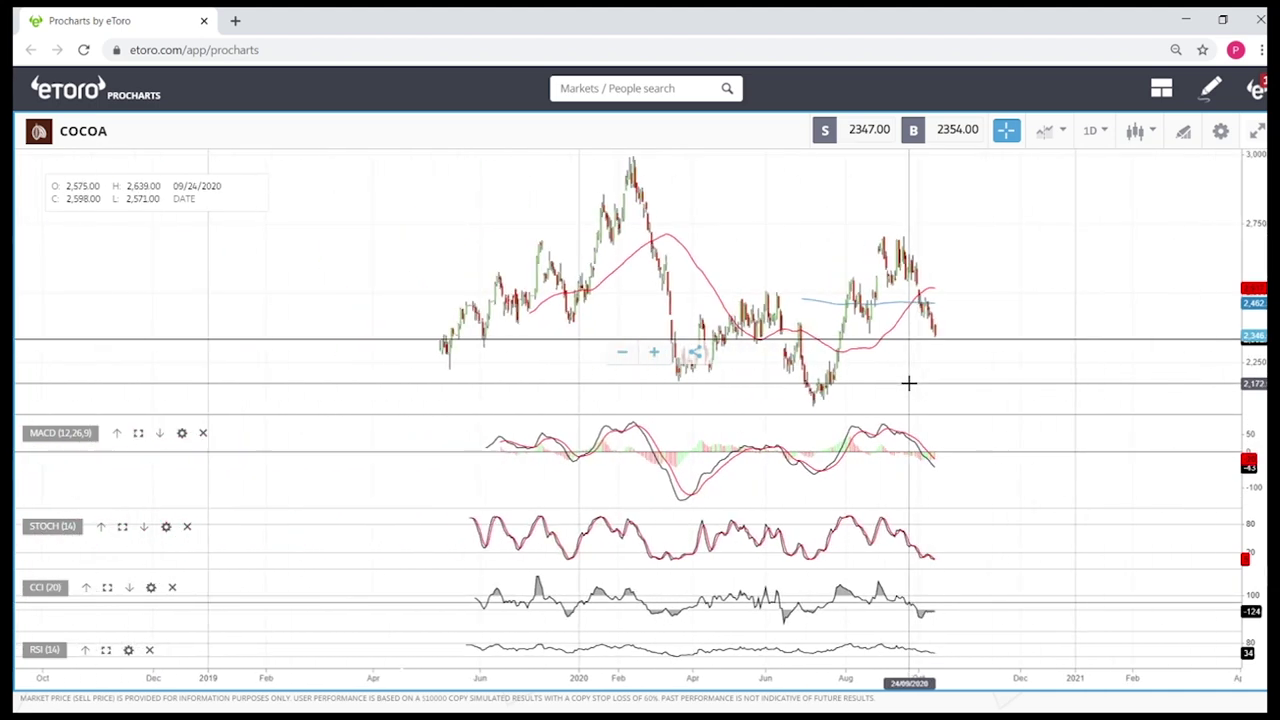
pyautogui.click(1183, 133)
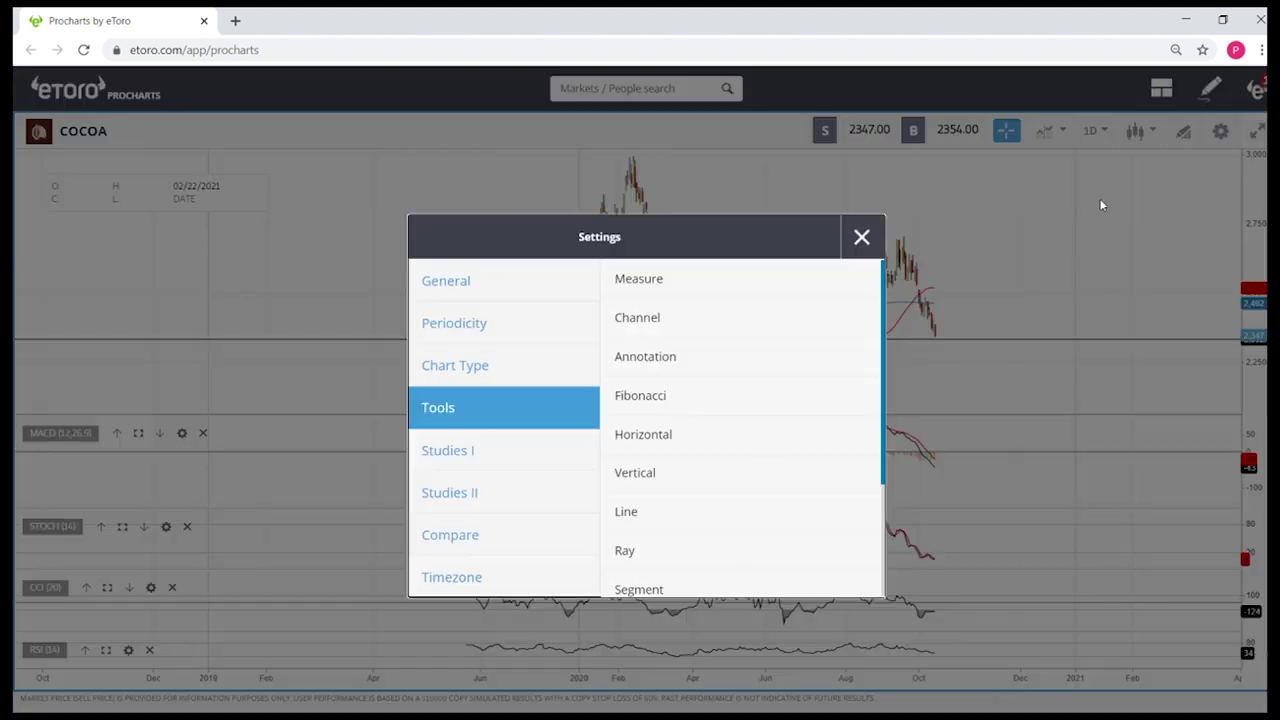
pyautogui.click(646, 447)
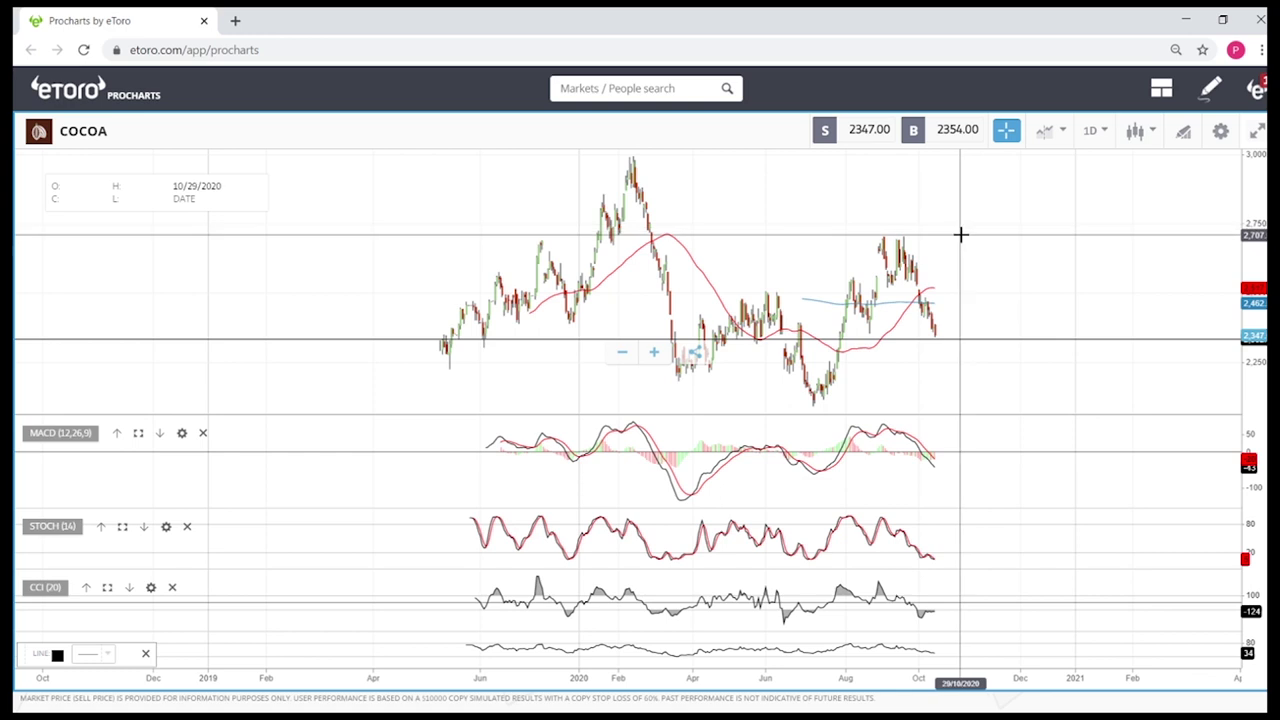
pyautogui.click(960, 236)
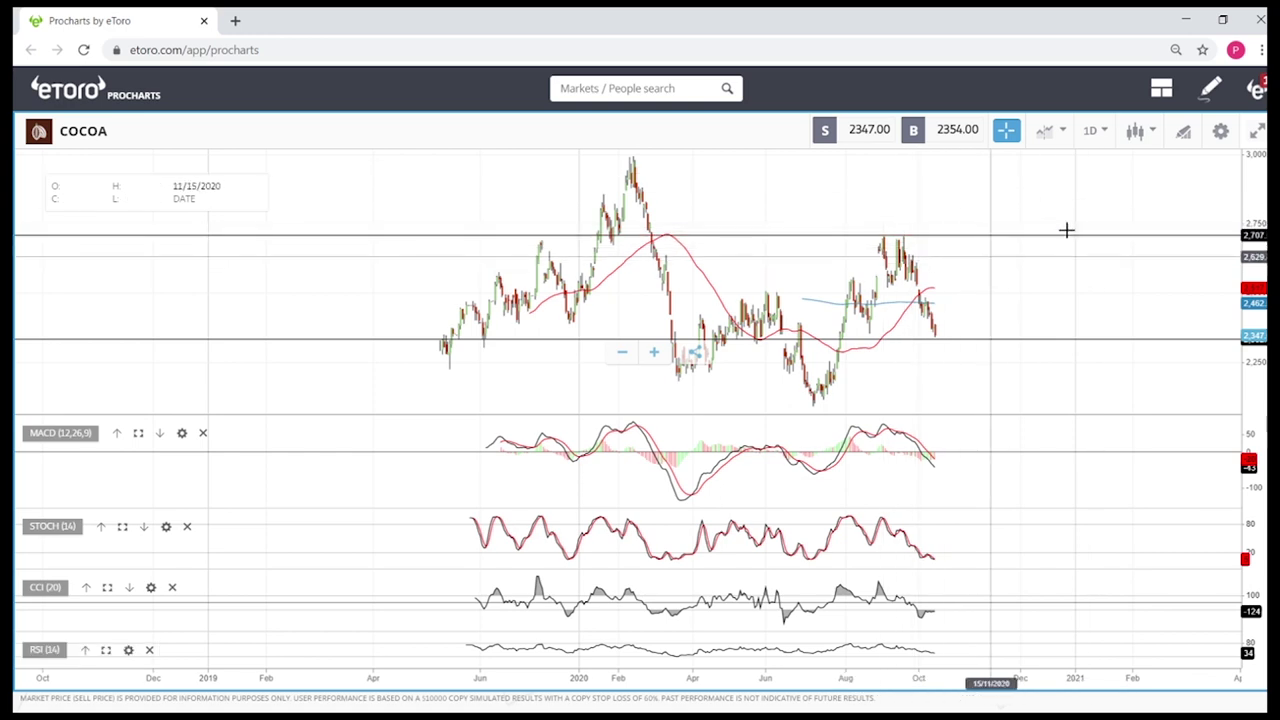
# Draw a horizontal support line on the COCOA chart at about 2,091, along the July low
pyautogui.click(1183, 138)
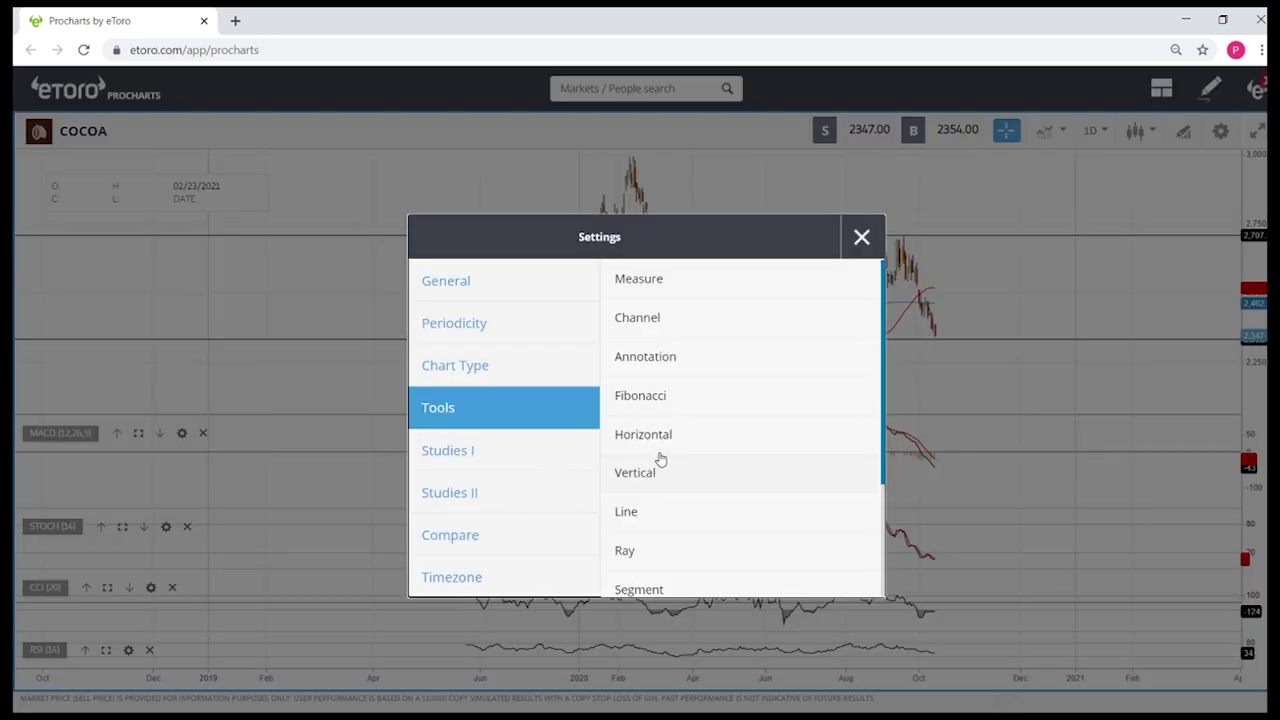
pyautogui.click(660, 460)
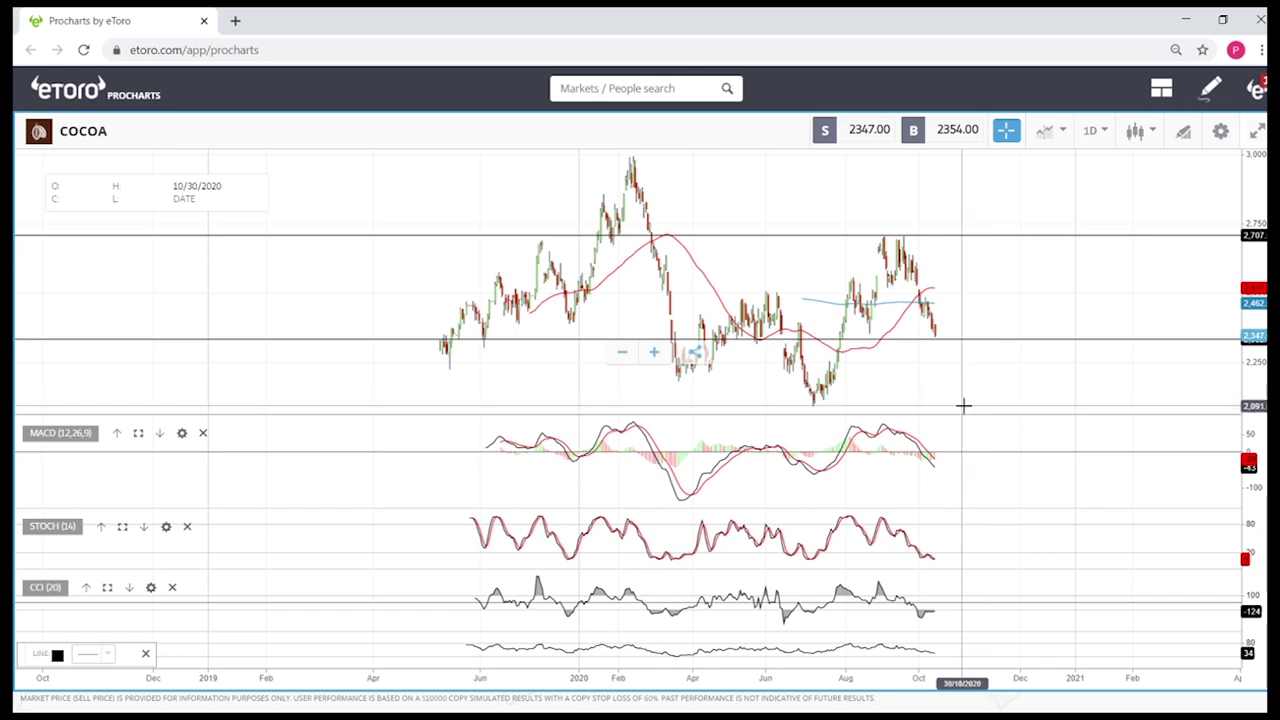
pyautogui.press('Escape')
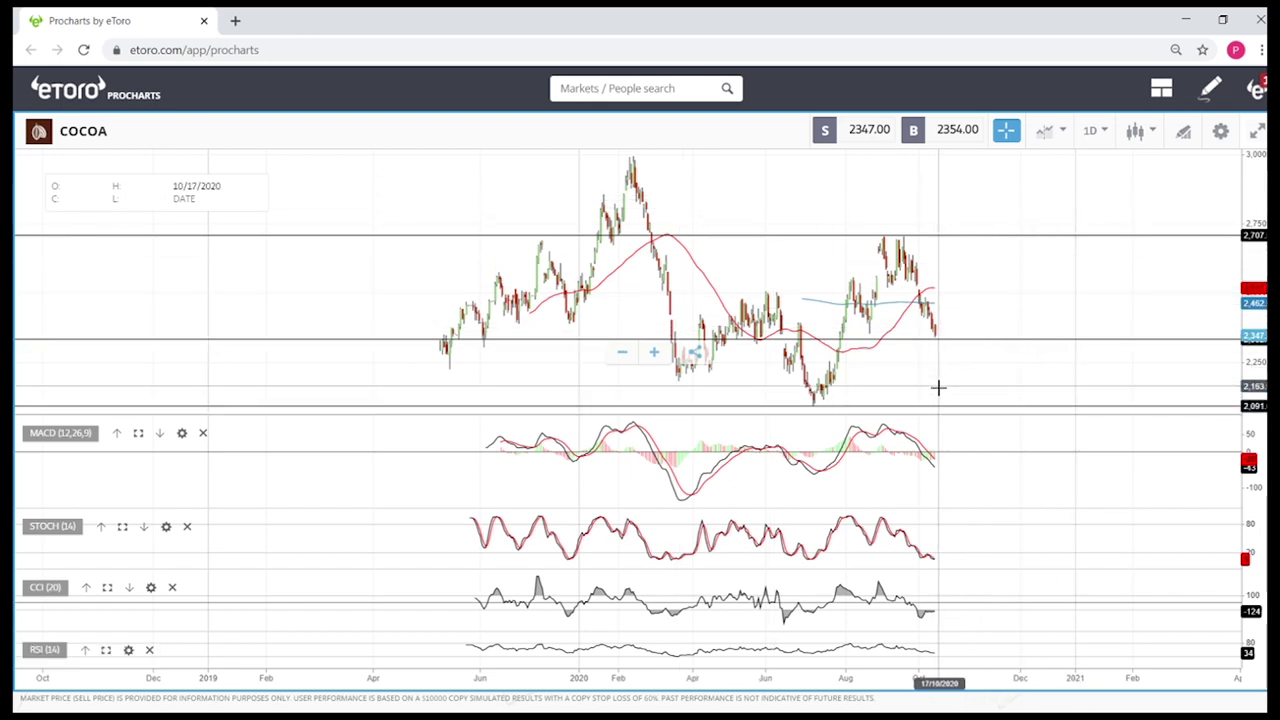
pyautogui.click(1035, 345)
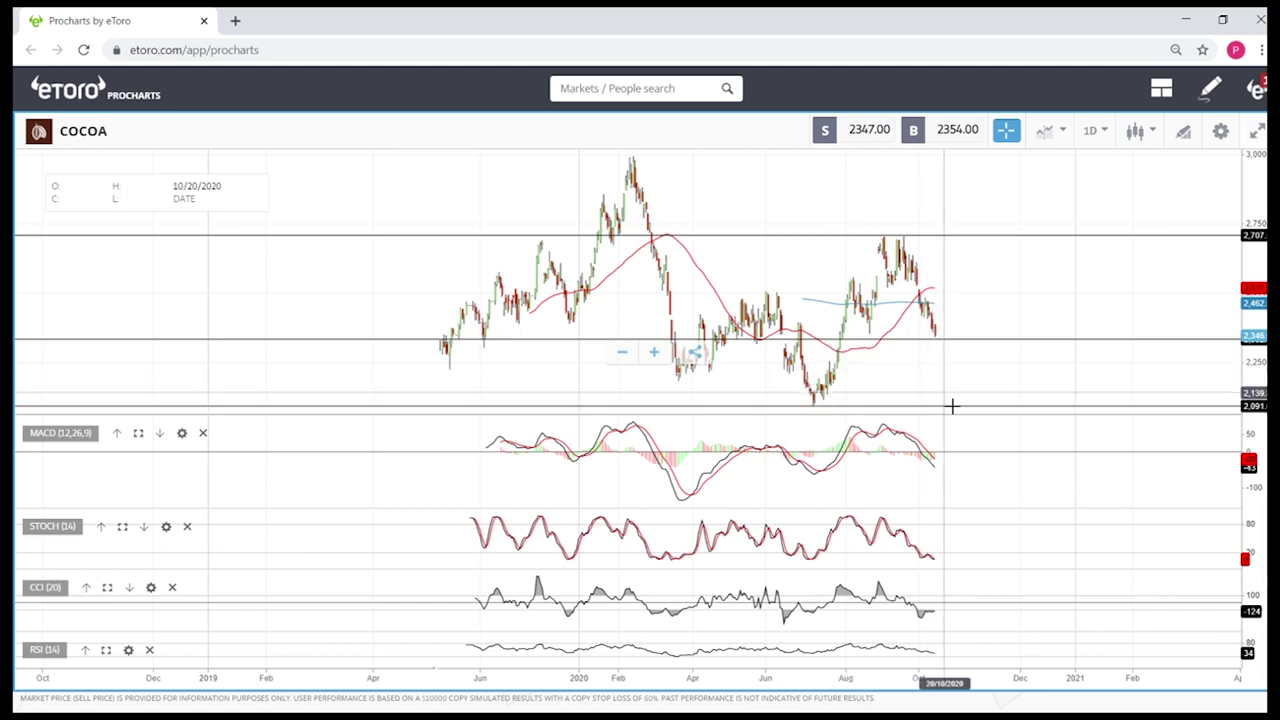
# Search for platinum and open the PLATINUM chart, showing its daily candles from February to October
pyautogui.scroll(5, 1043, 294)
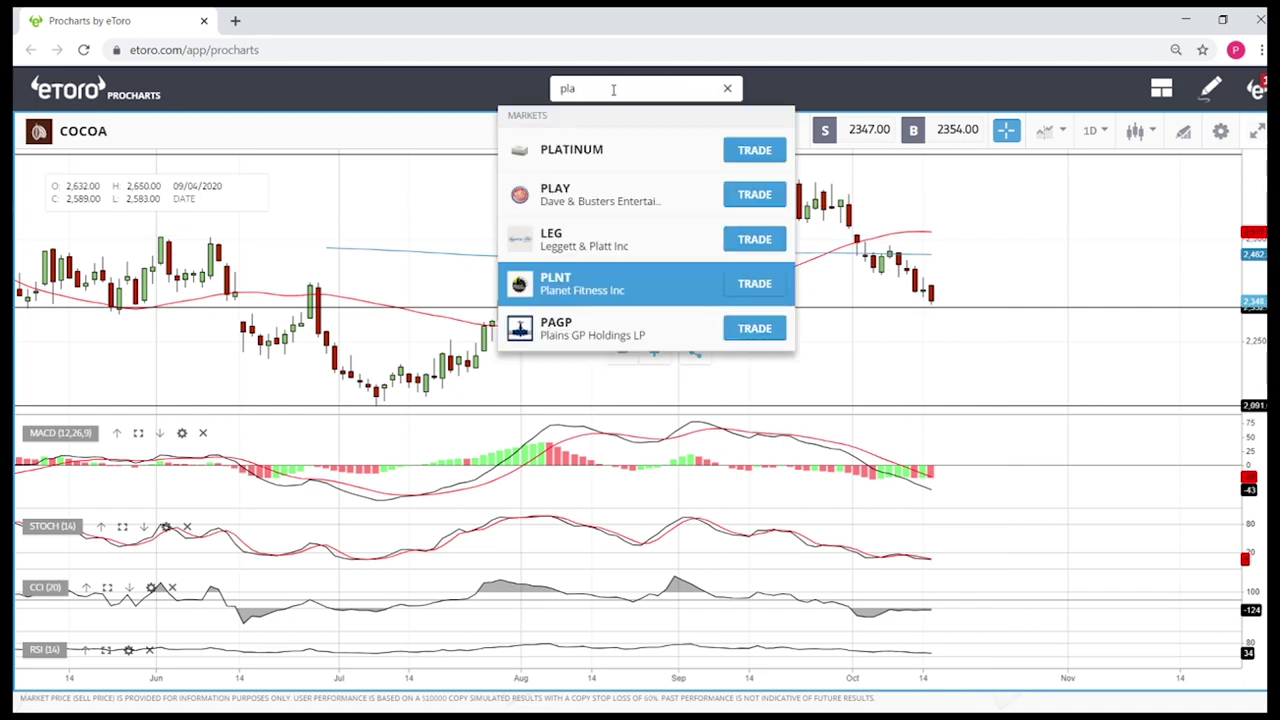
pyautogui.click(600, 147)
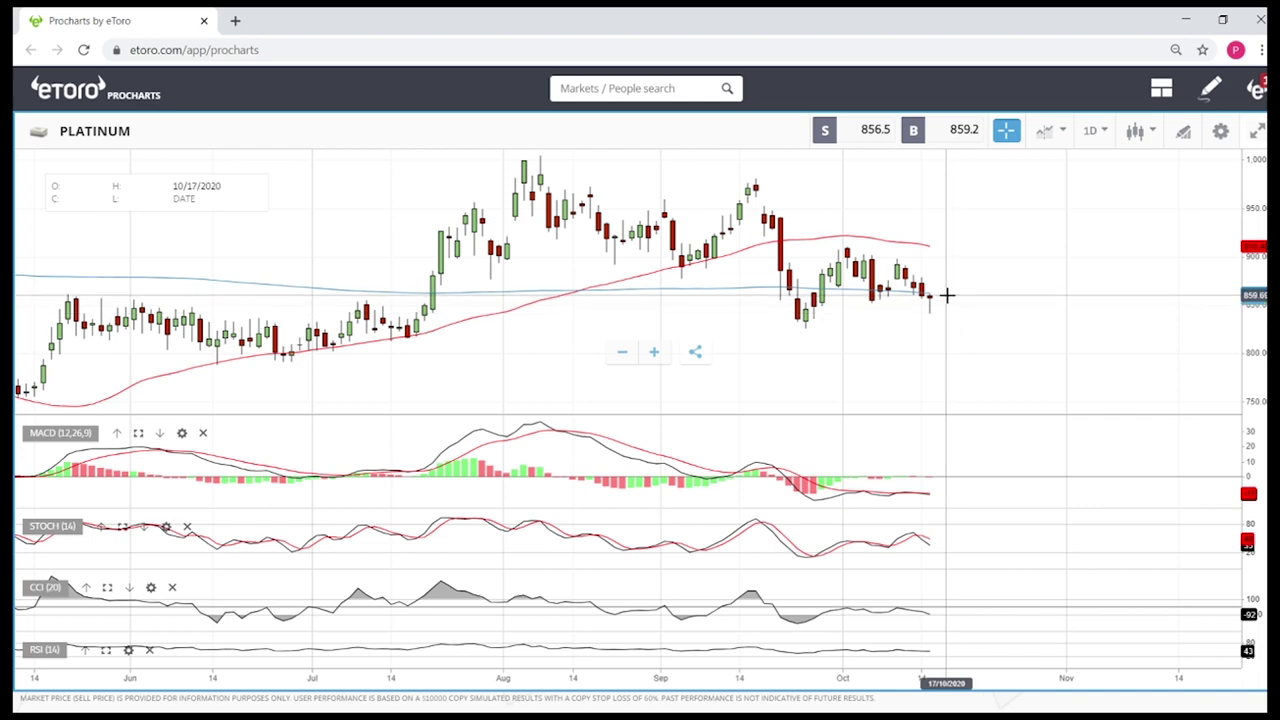
pyautogui.scroll(-5, 946, 295)
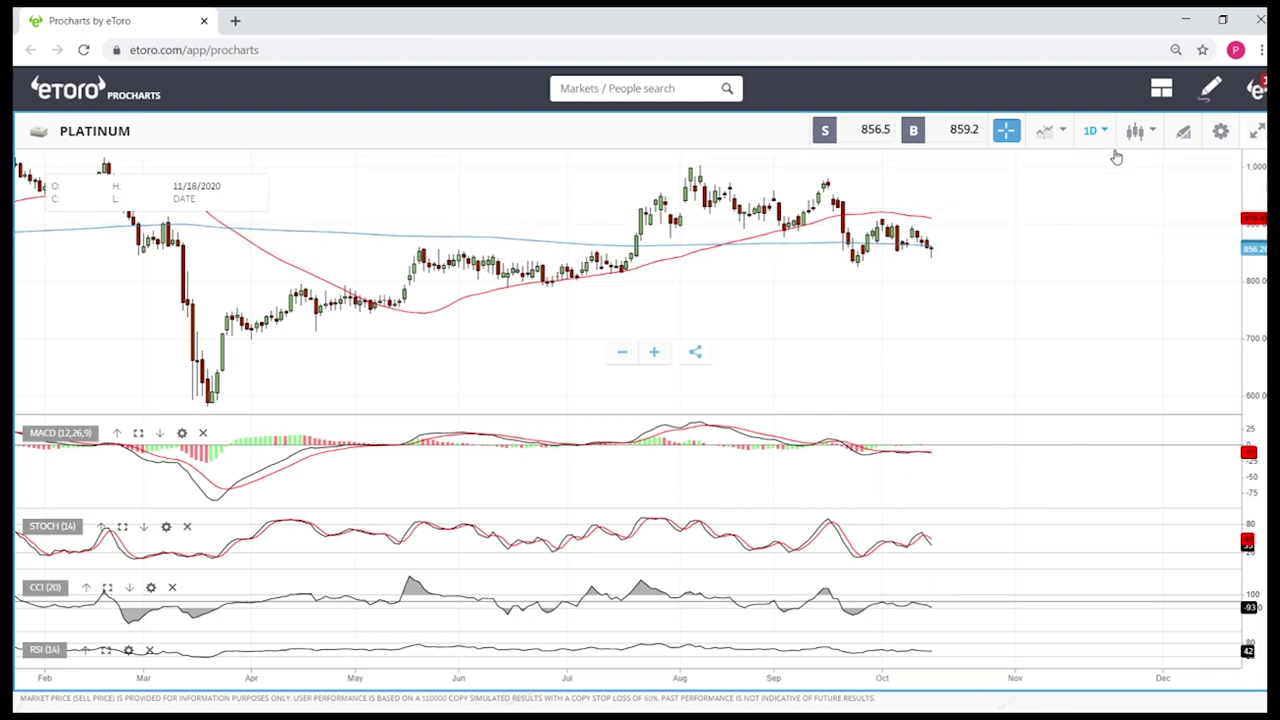
# Draw a shaded rectangle on the PLATINUM chart between about 800 and 850, from late May to late October
pyautogui.click(1184, 132)
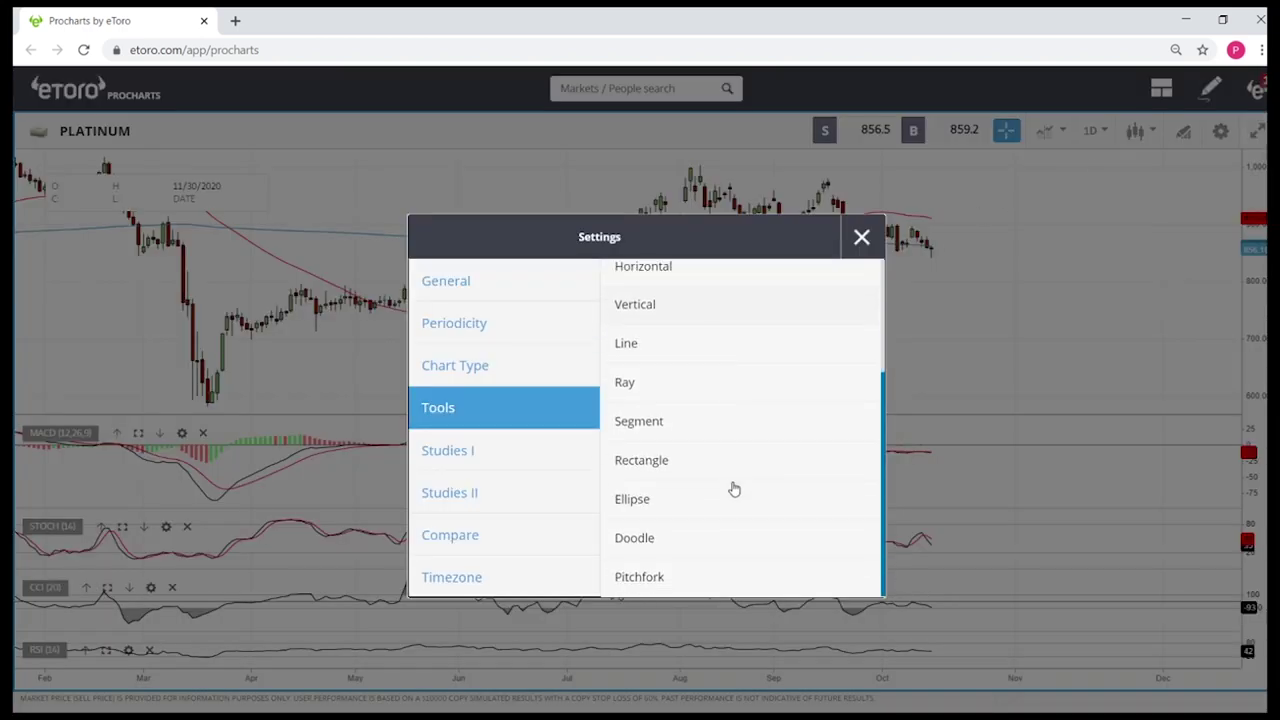
pyautogui.click(660, 466)
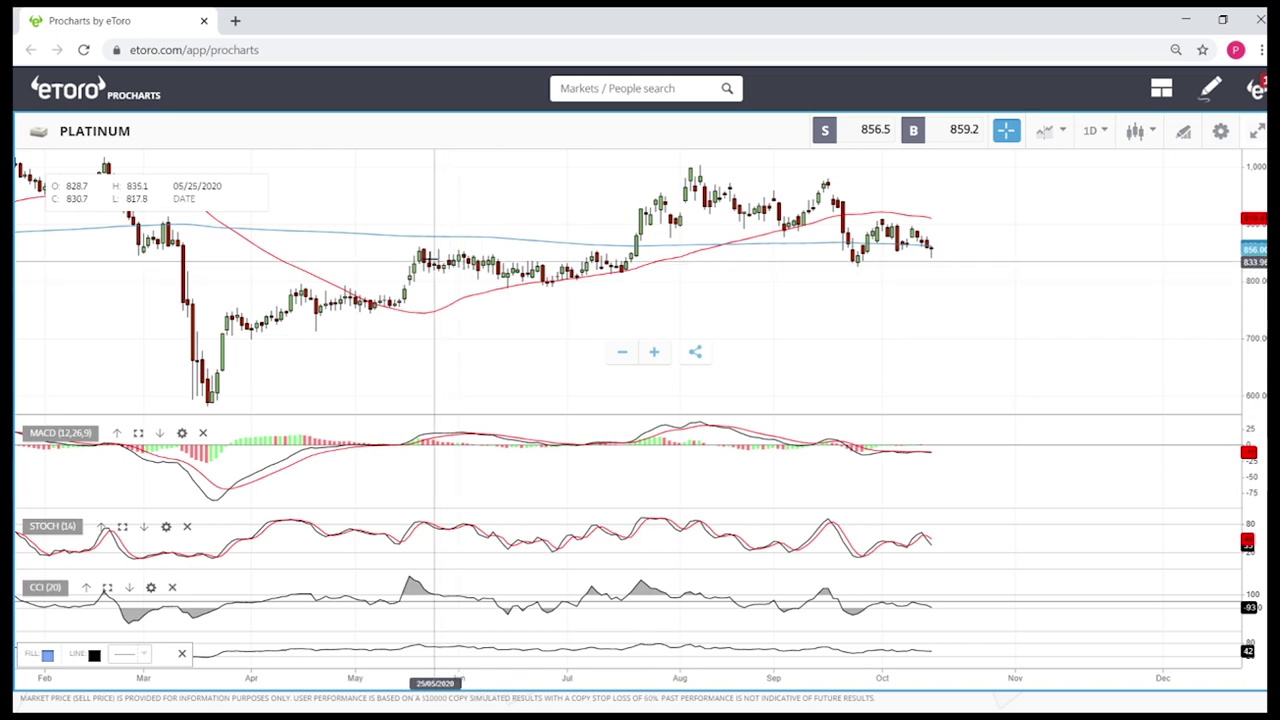
pyautogui.moveTo(415, 253)
pyautogui.mouseDown()
pyautogui.moveTo(929, 289)
pyautogui.moveTo(1000, 281)
pyautogui.mouseUp()
pyautogui.click(1000, 281)
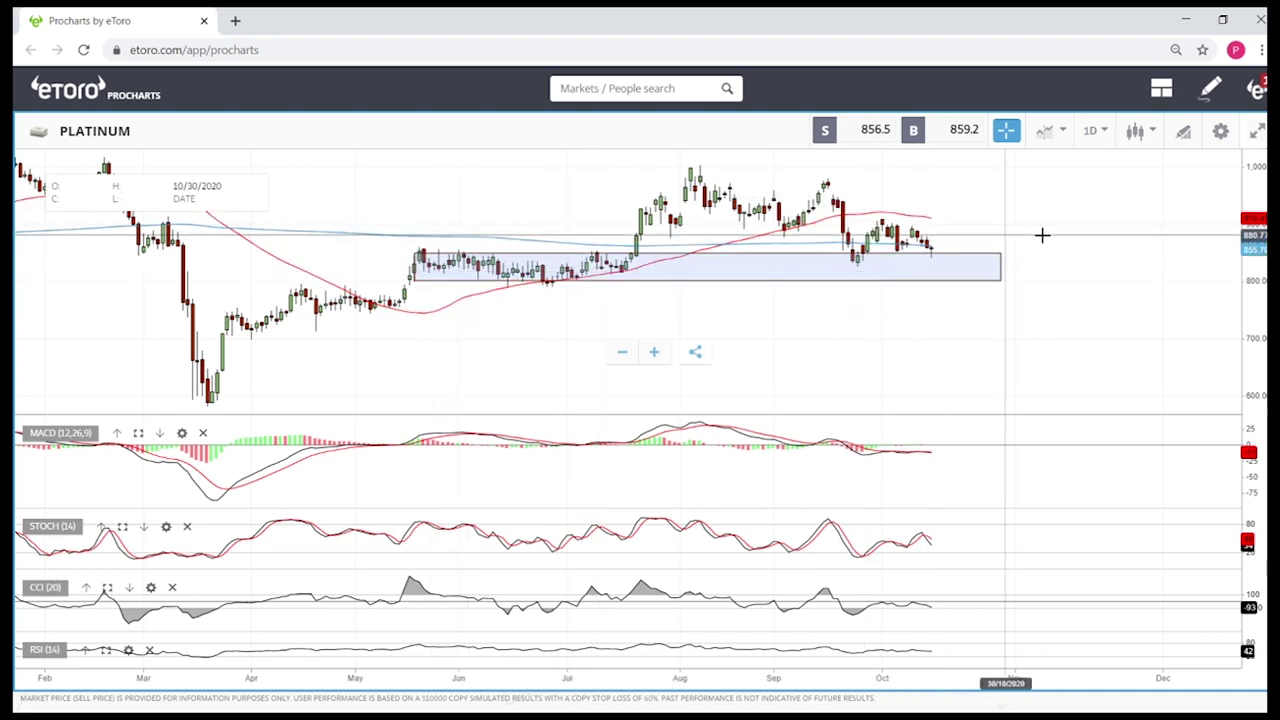
# Draw a second shaded rectangle on the PLATINUM chart from about 787 down to 742, from 30 March to about the end of October
pyautogui.click(1184, 137)
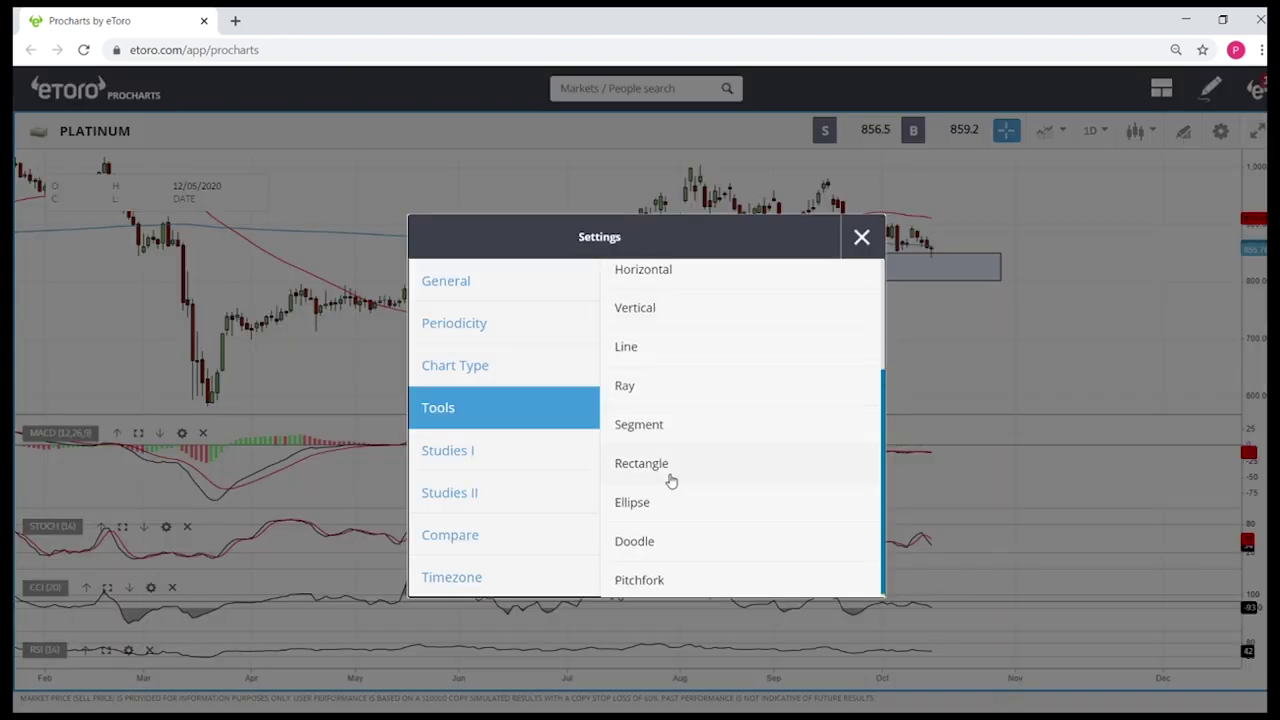
pyautogui.click(655, 462)
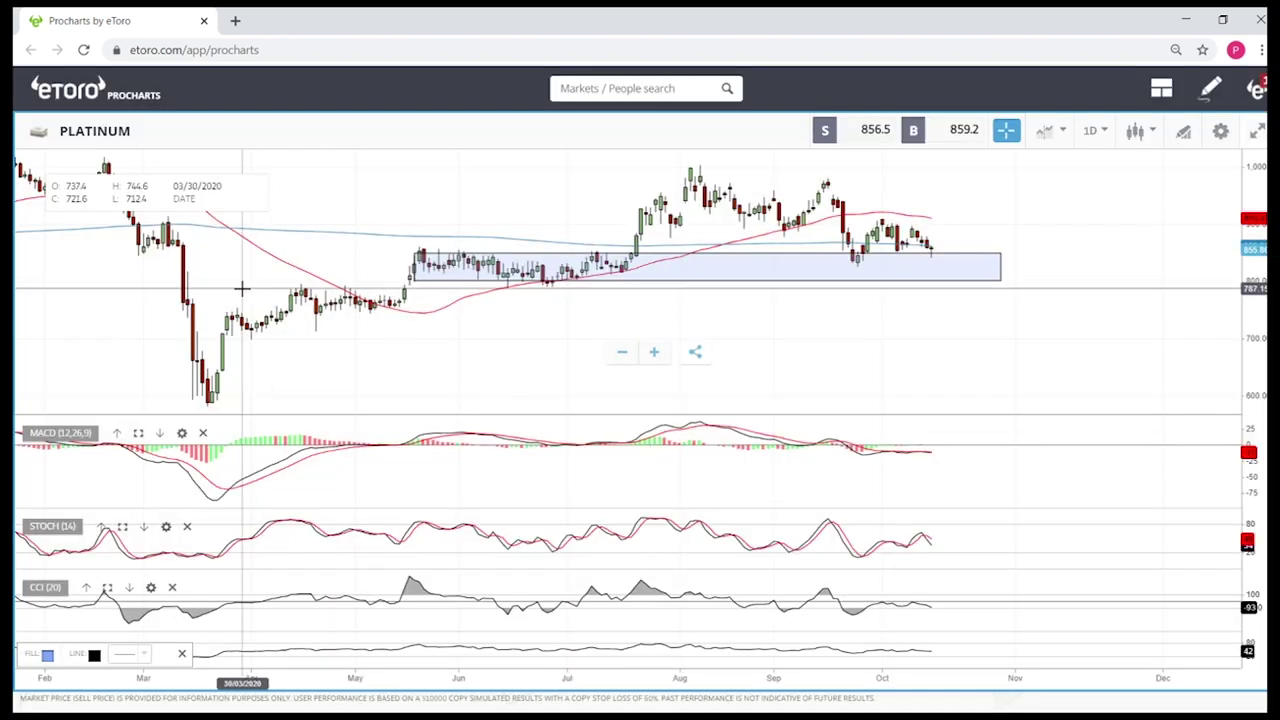
pyautogui.moveTo(242, 288)
pyautogui.mouseDown()
pyautogui.moveTo(569, 331)
pyautogui.moveTo(1012, 315)
pyautogui.mouseUp()
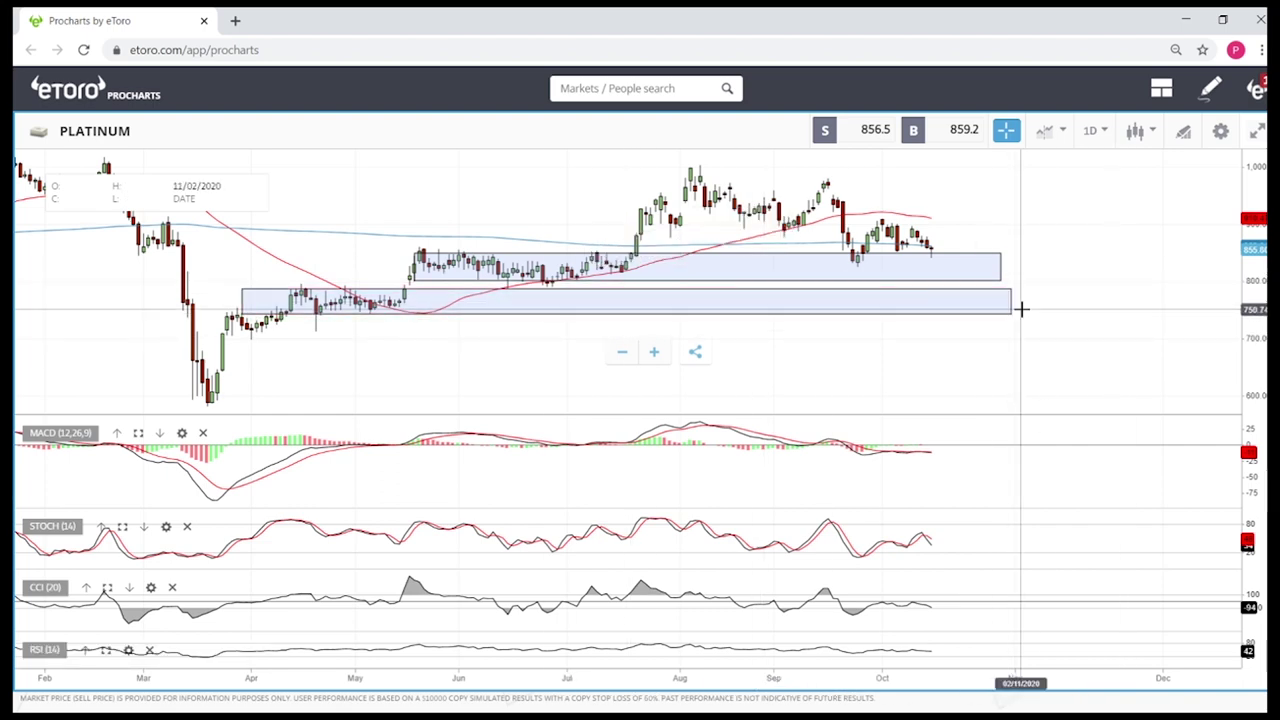
# Search for sugar and open the SUGAR chart, showing its daily candles from June to October
pyautogui.scroll(4, 1060, 311)
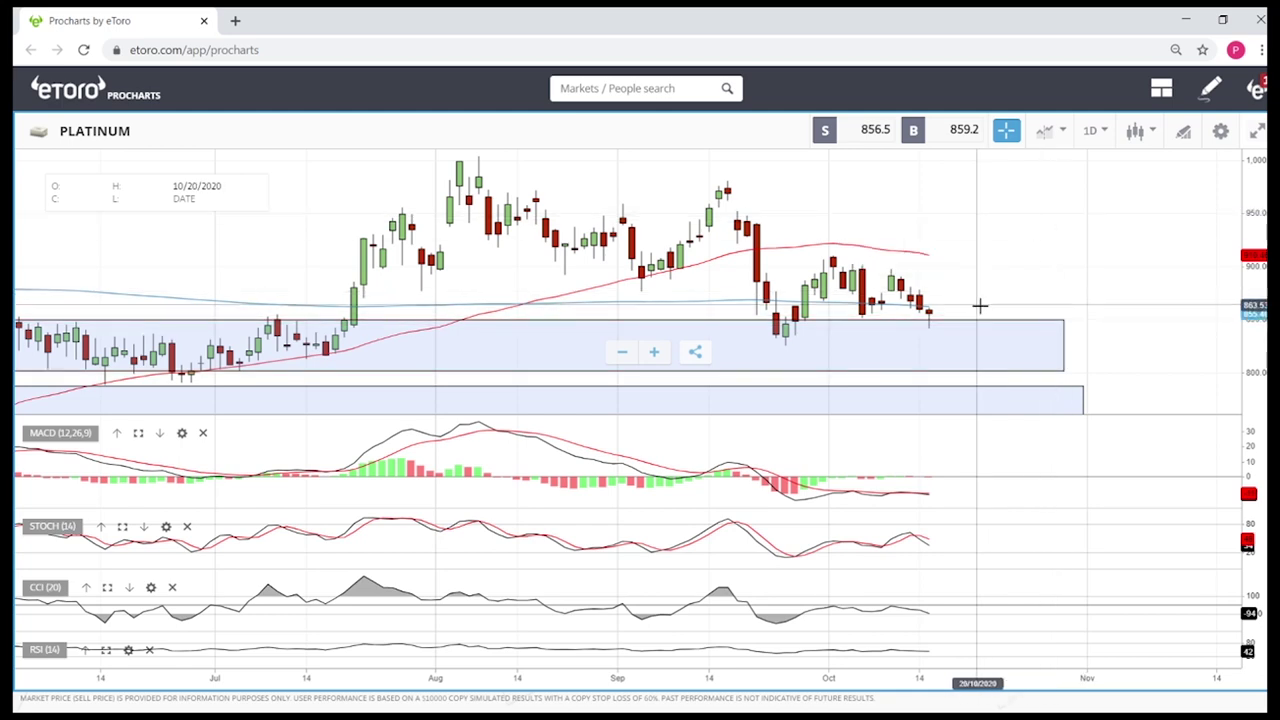
pyautogui.scroll(-4, 977, 319)
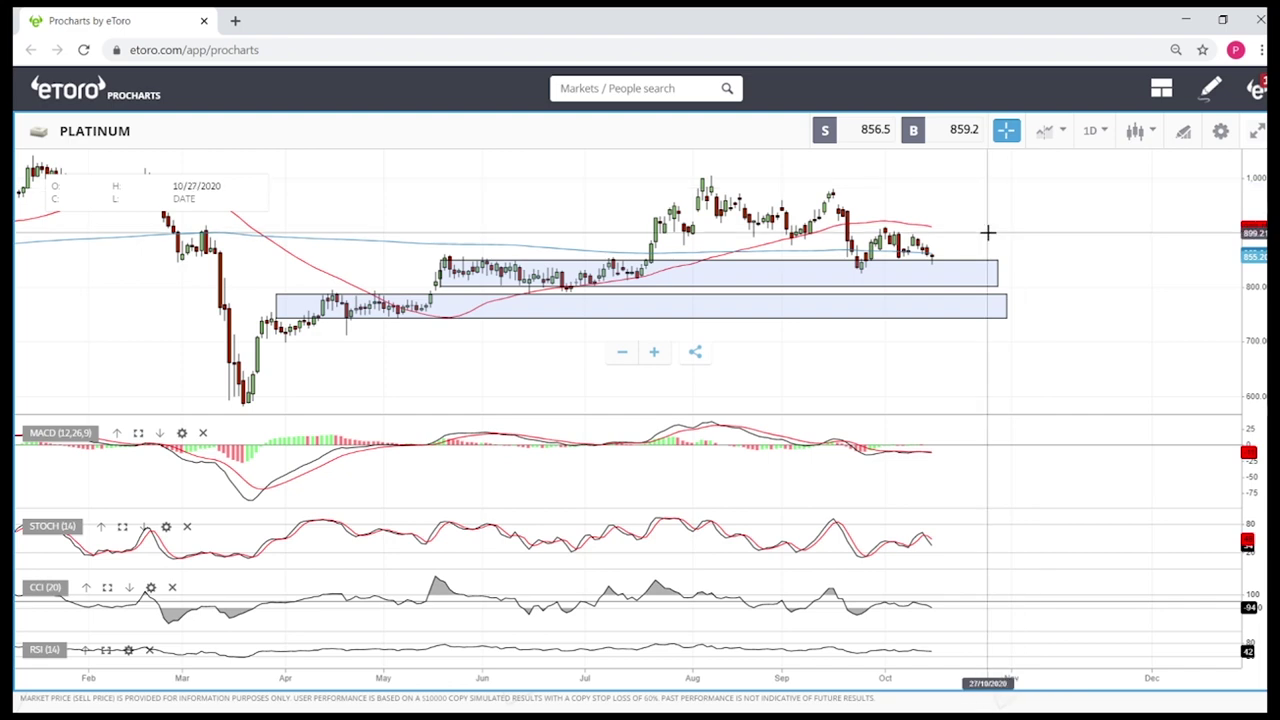
pyautogui.scroll(3, 993, 243)
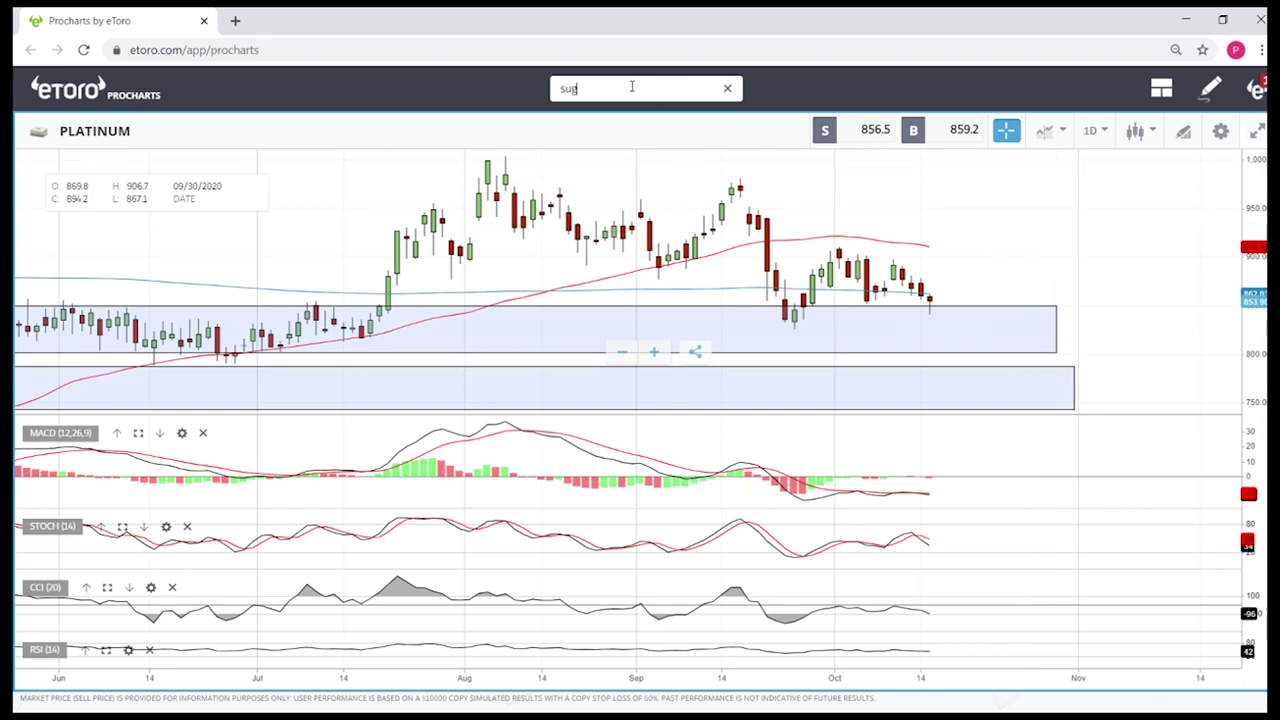
pyautogui.click(585, 151)
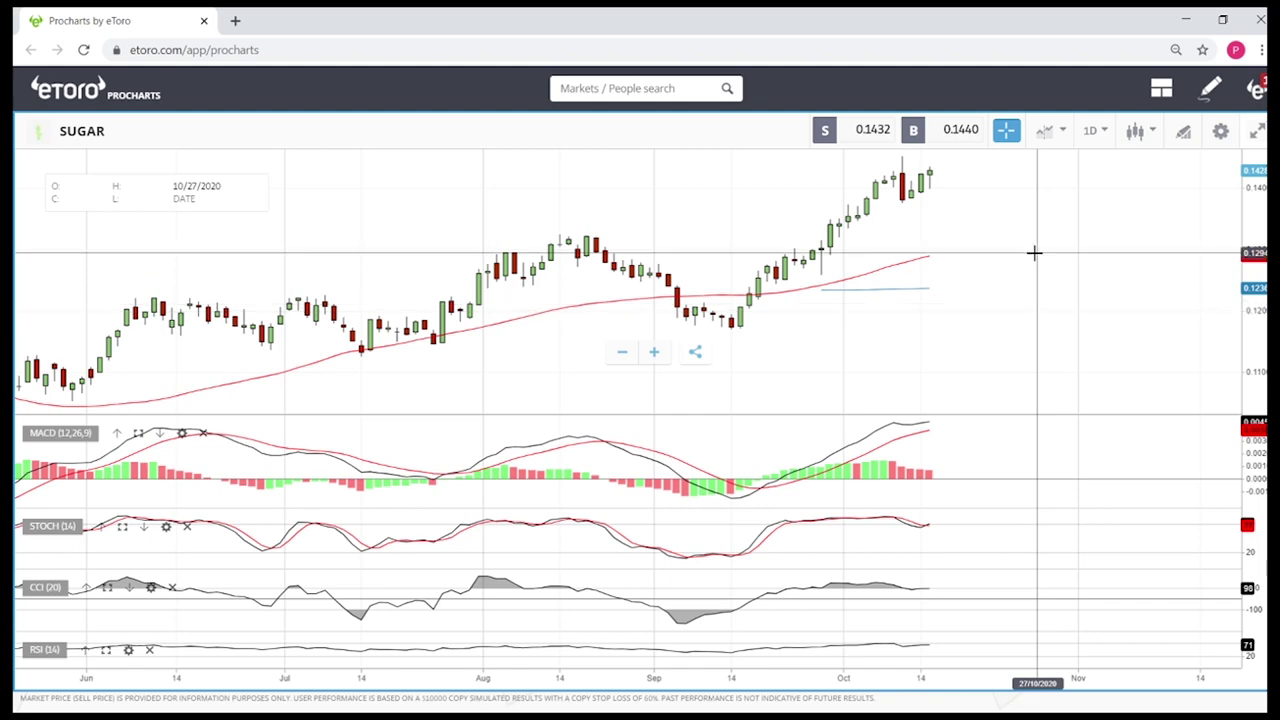
# Search for wheat and open the WHEAT chart, showing its daily candles from June to October
pyautogui.moveTo(1035, 332); pyautogui.dragTo(1056, 287)
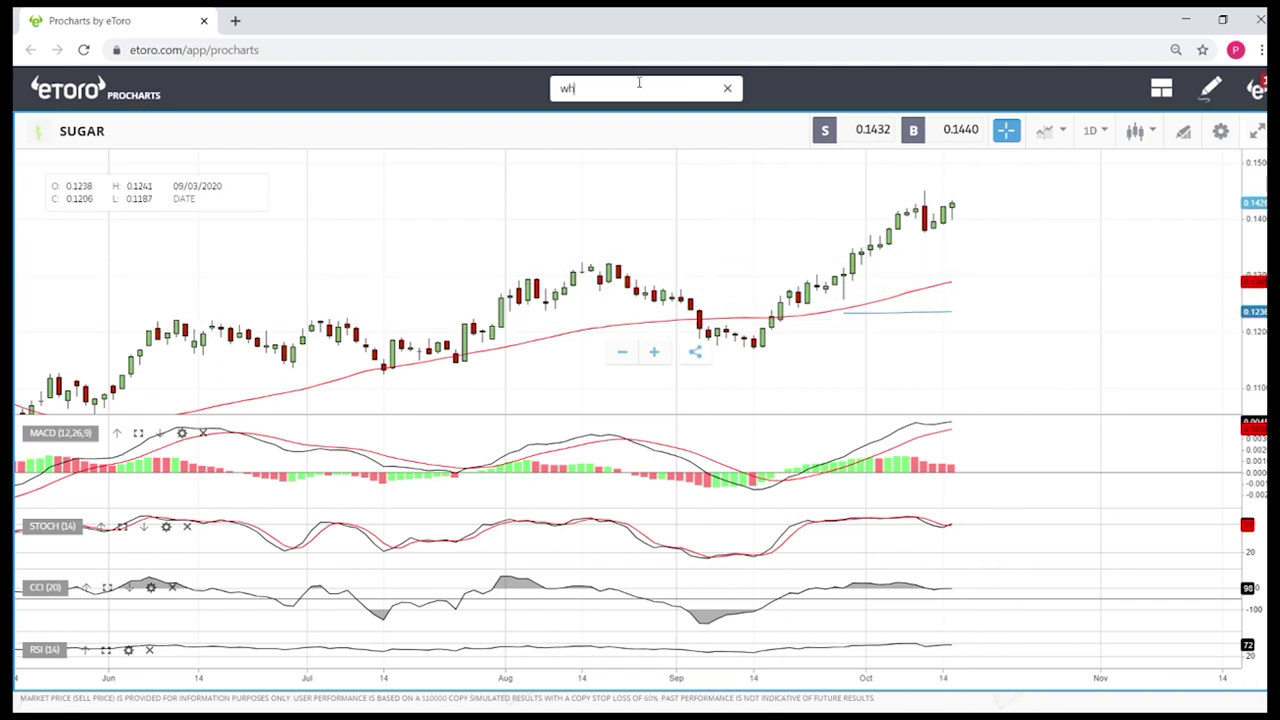
pyautogui.click(590, 151)
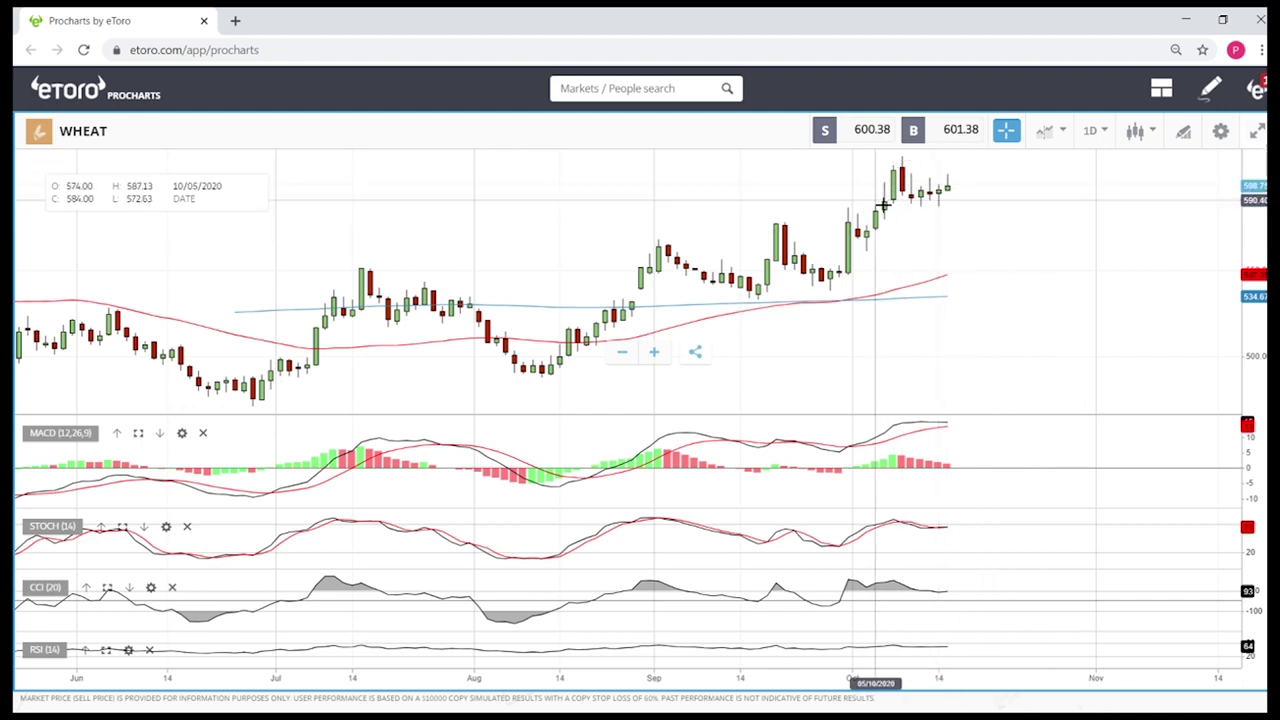
# Draw a descending trend line on the WHEAT chart from the 8 October high at about 616, along the mid-October high
pyautogui.click(1185, 136)
pyautogui.click(665, 505)
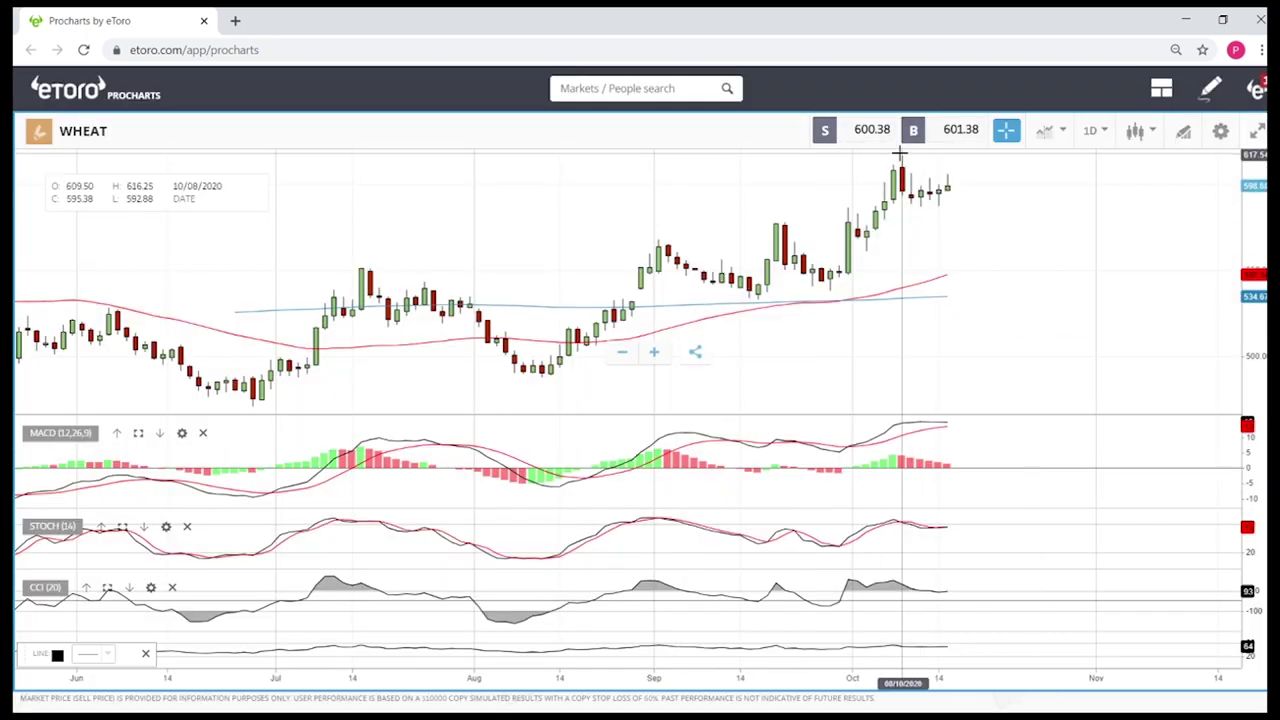
pyautogui.click(902, 157)
pyautogui.click(998, 195)
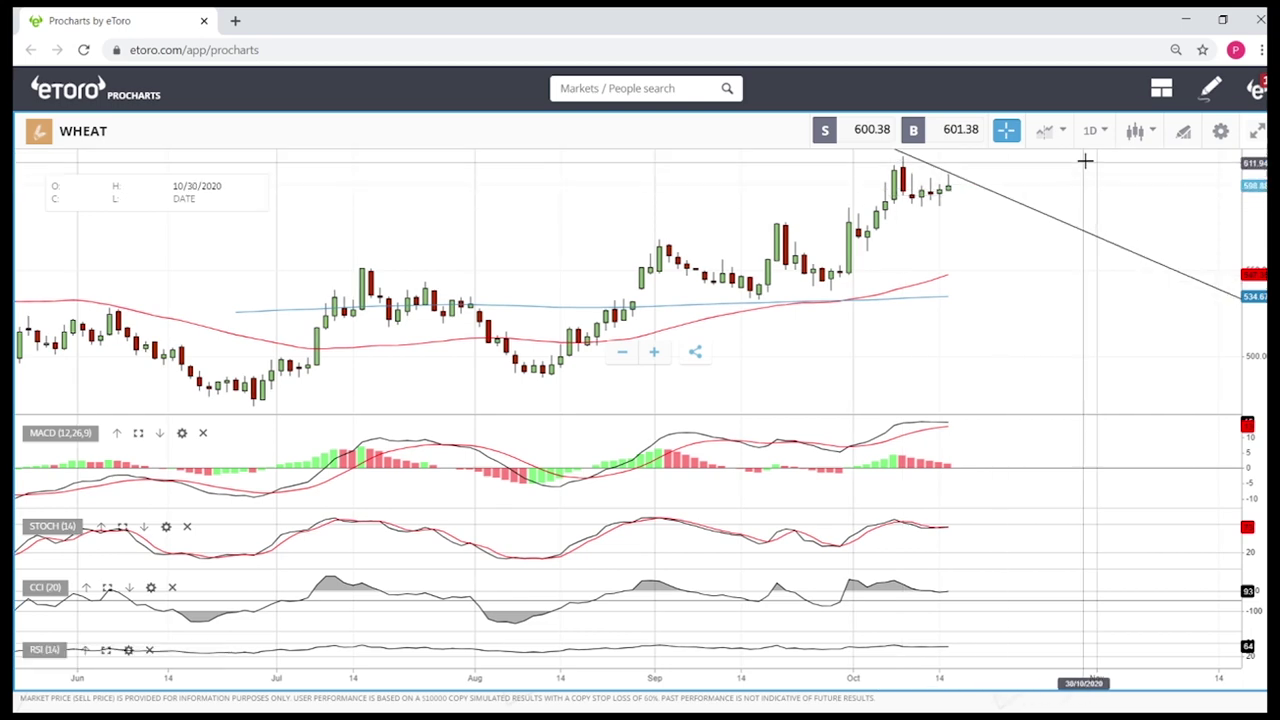
# Draw an ascending trend line on the WHEAT chart beneath the October lows, through about 610 on 20 October
pyautogui.click(1181, 134)
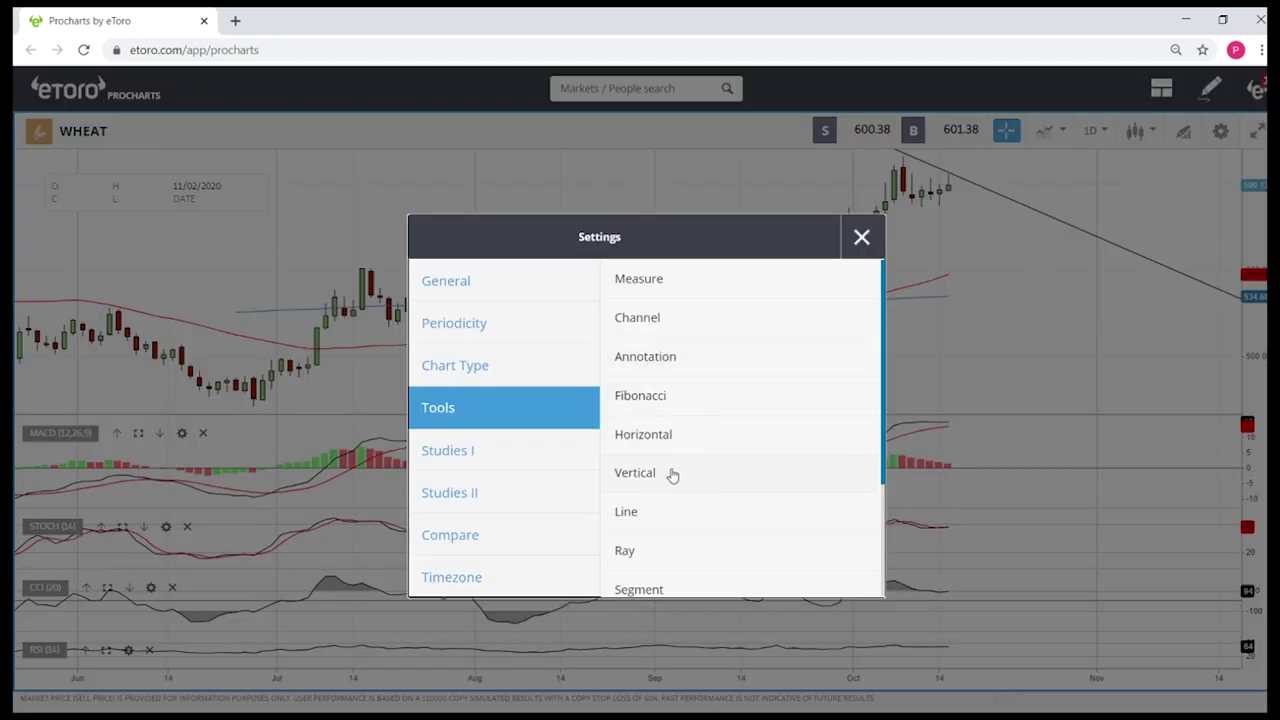
pyautogui.click(659, 508)
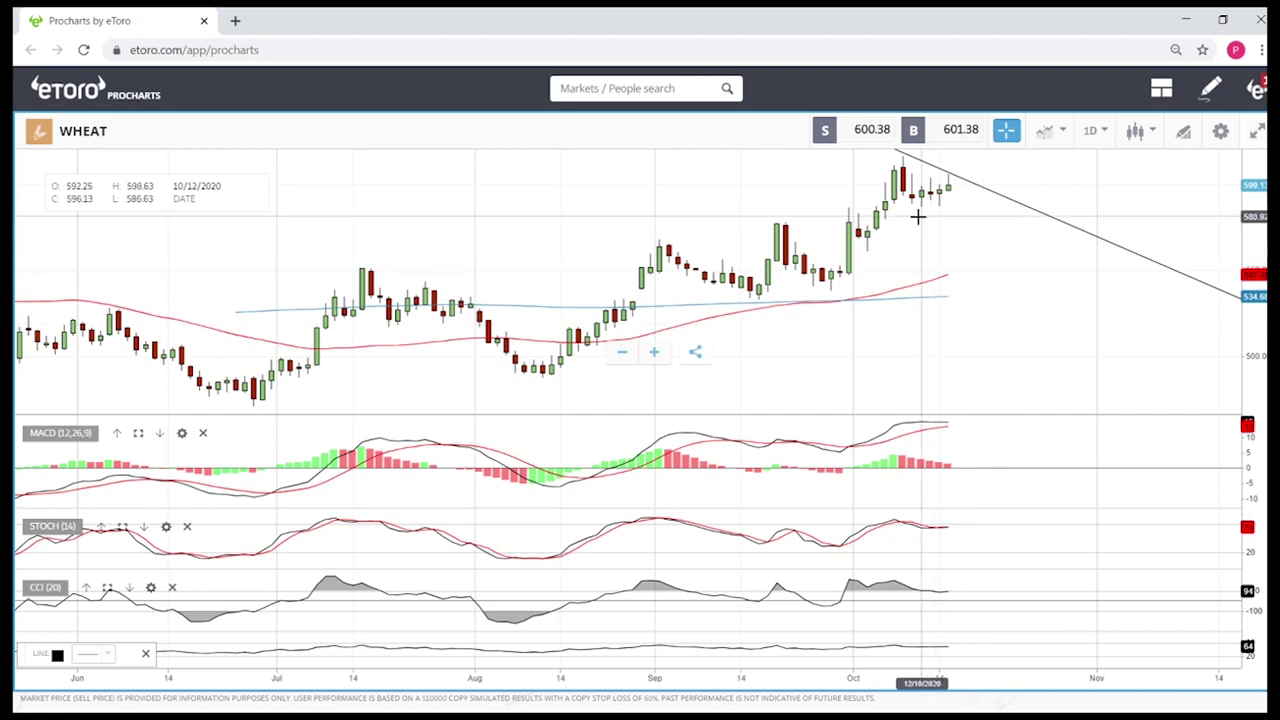
pyautogui.click(868, 250)
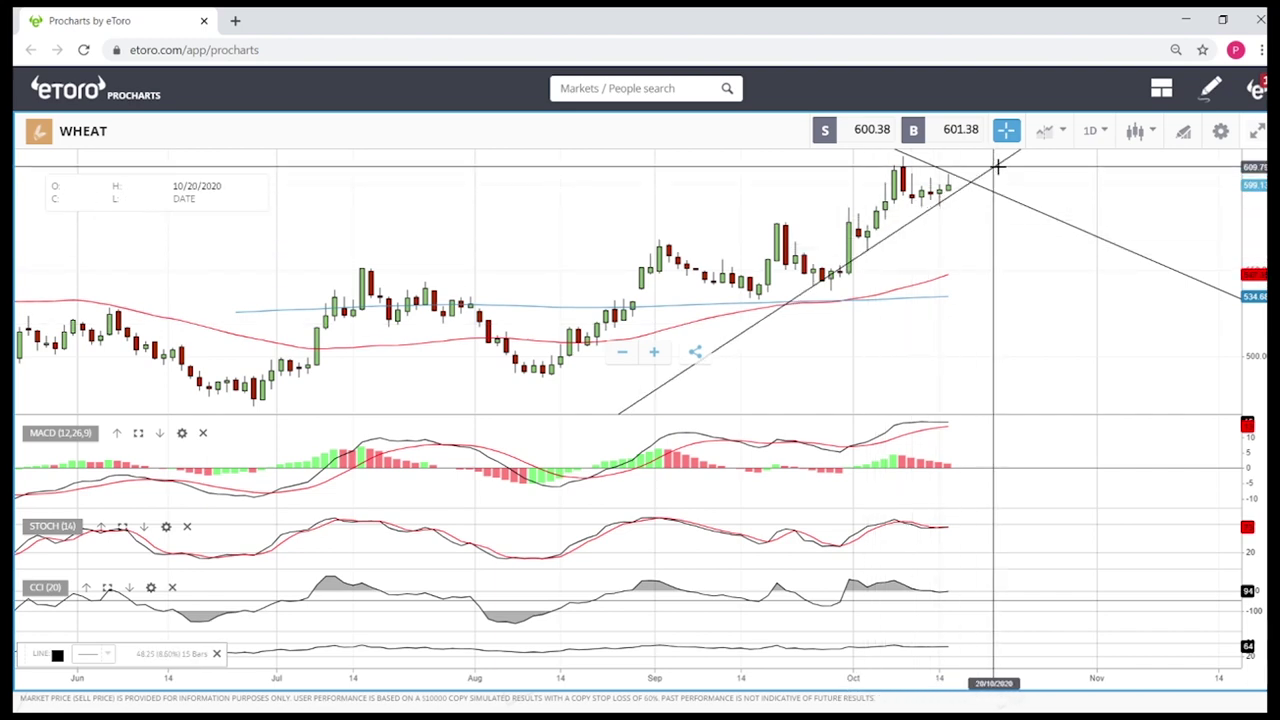
pyautogui.click(997, 168)
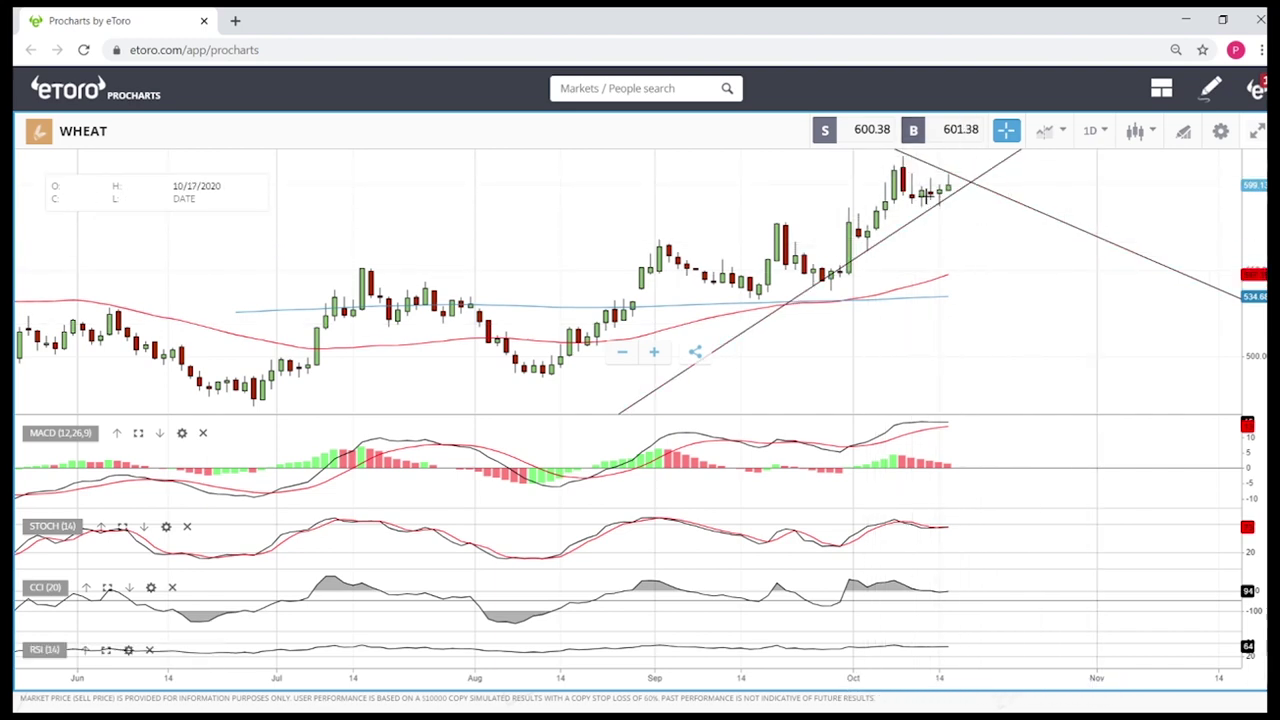